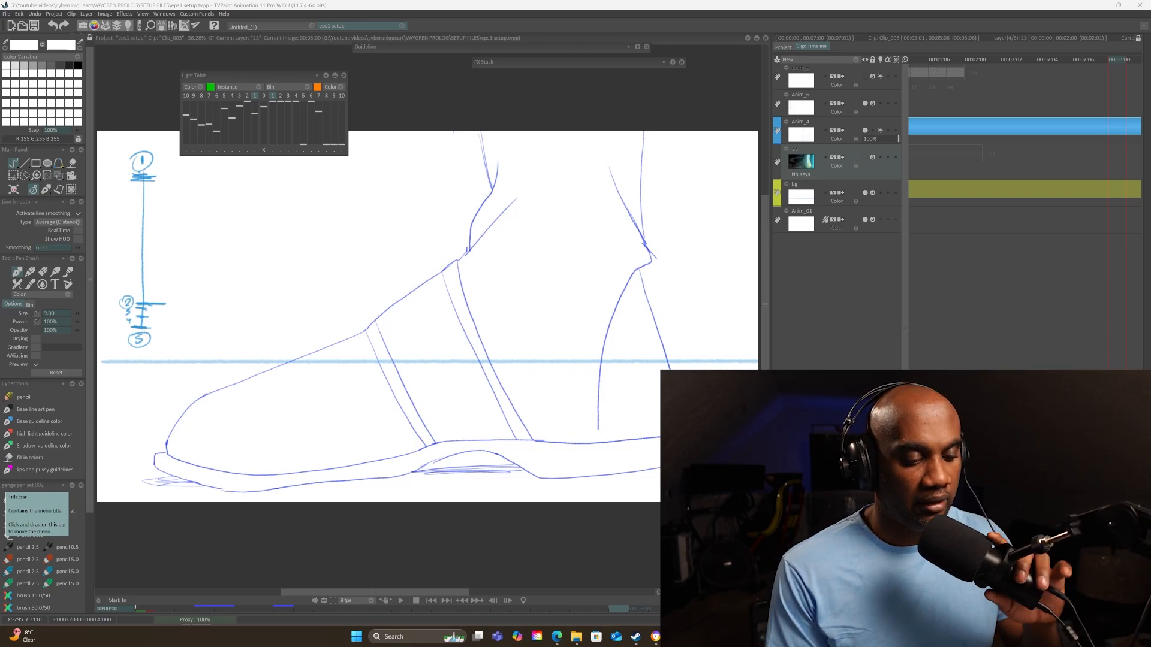
In the blank Untitled_(1) project, draw a vertical timing chart in blue pencil with bold end ticks and a 1 above its upper end.
click(271, 26)
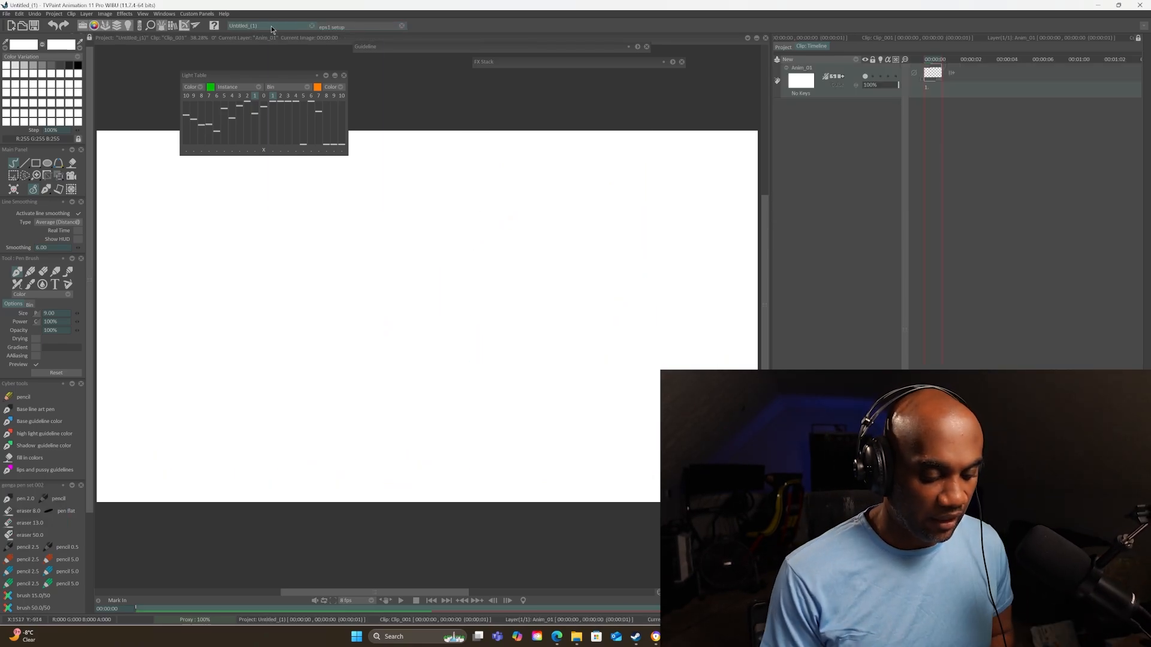
drag(268, 344, 302, 342)
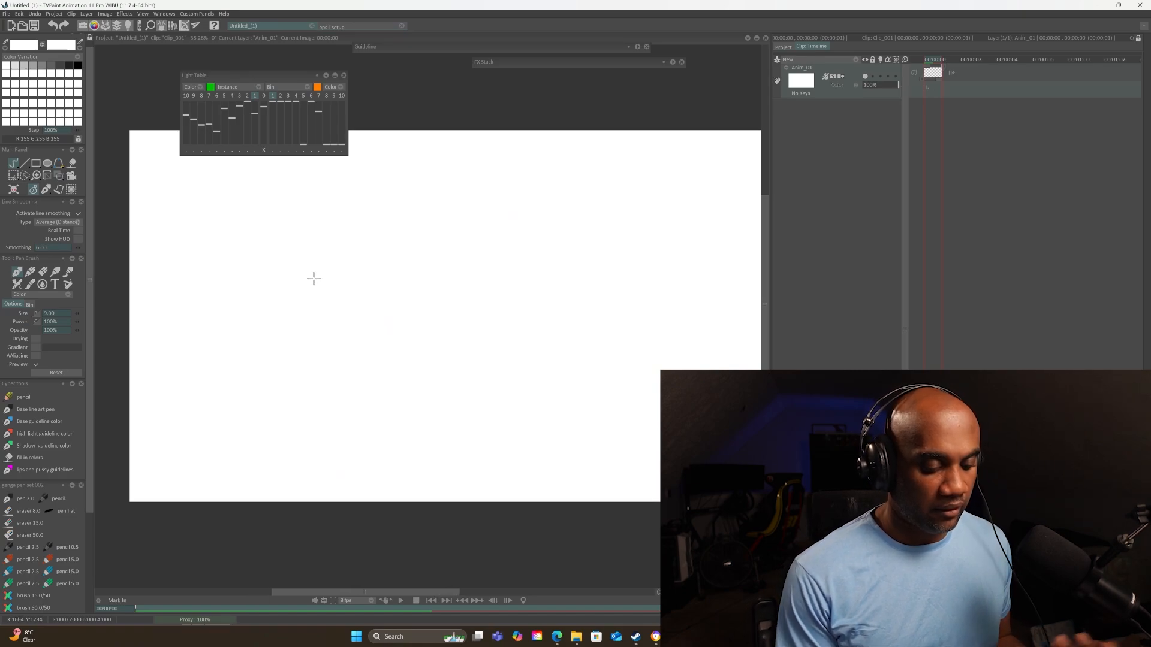
drag(313, 279, 259, 311)
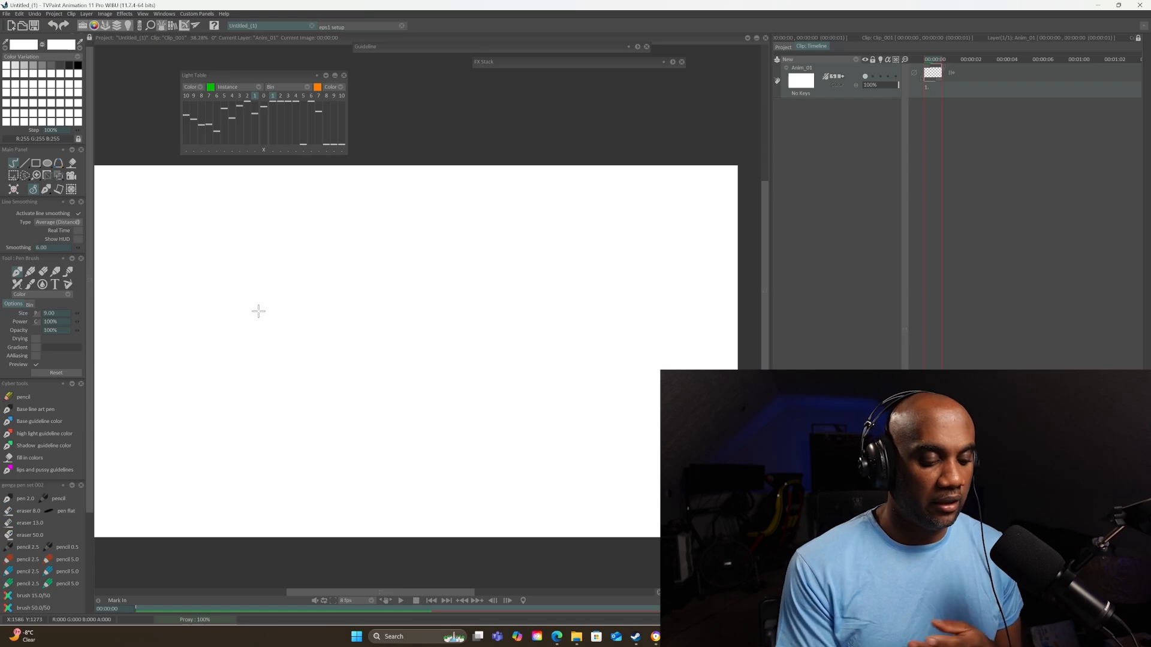
mouse_move(255, 213)
mouse_down()
mouse_move(278, 250)
mouse_move(248, 377)
mouse_up()
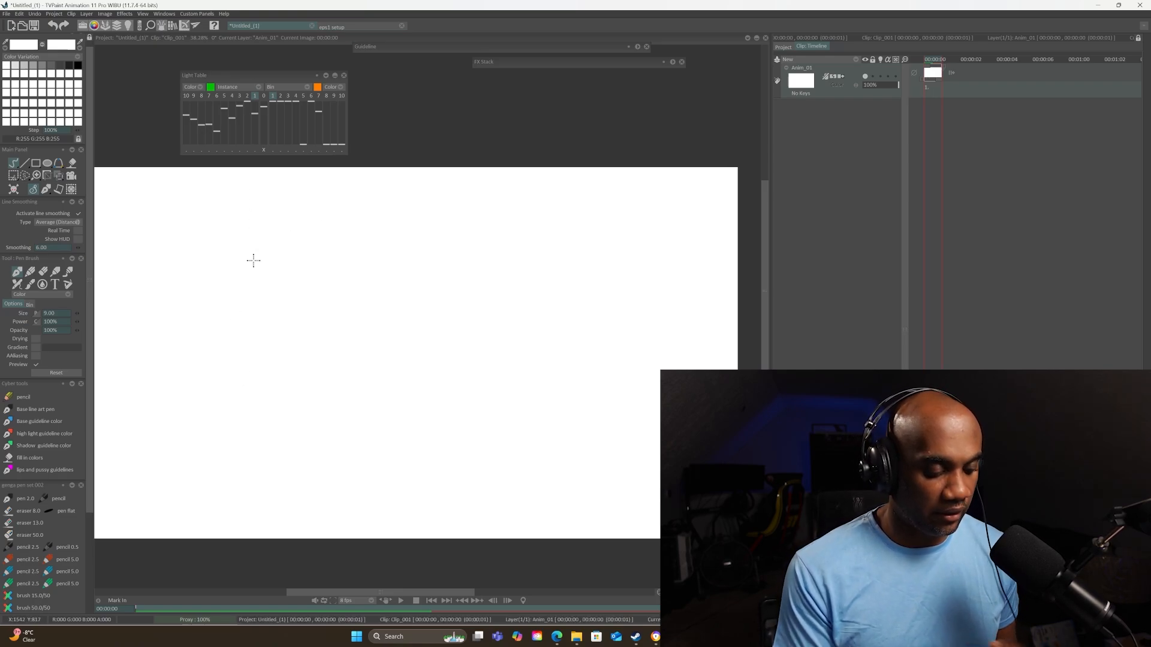
click(14, 398)
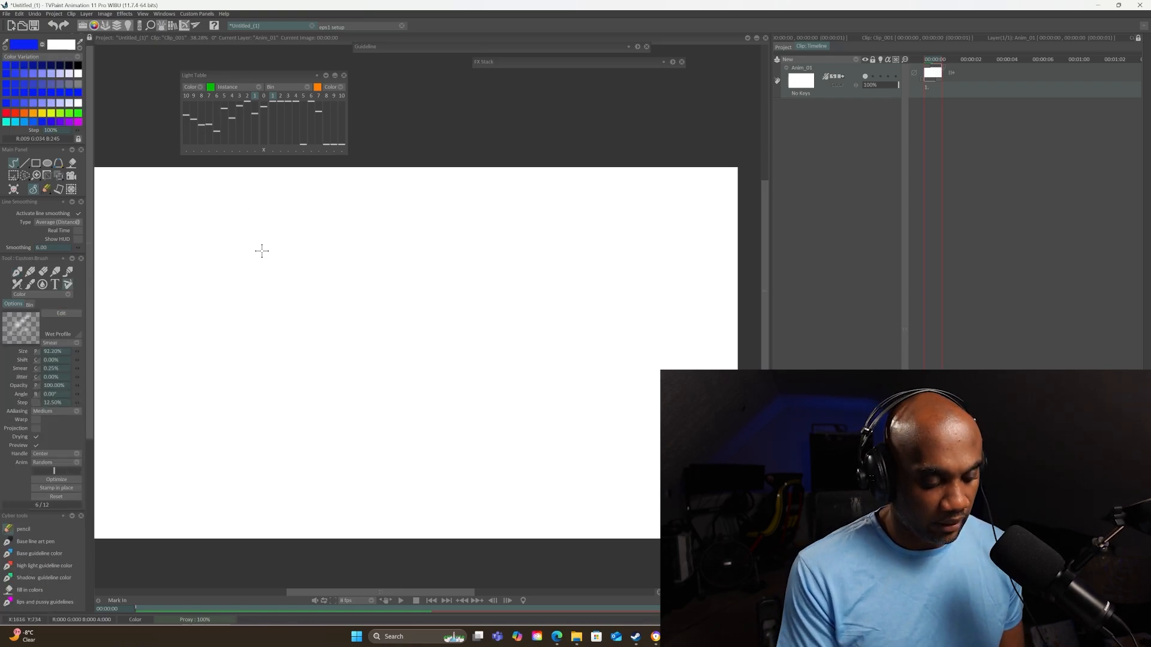
mouse_move(218, 234)
mouse_down()
mouse_move(247, 233)
mouse_move(232, 233)
mouse_move(226, 369)
mouse_move(212, 377)
mouse_move(241, 383)
mouse_up()
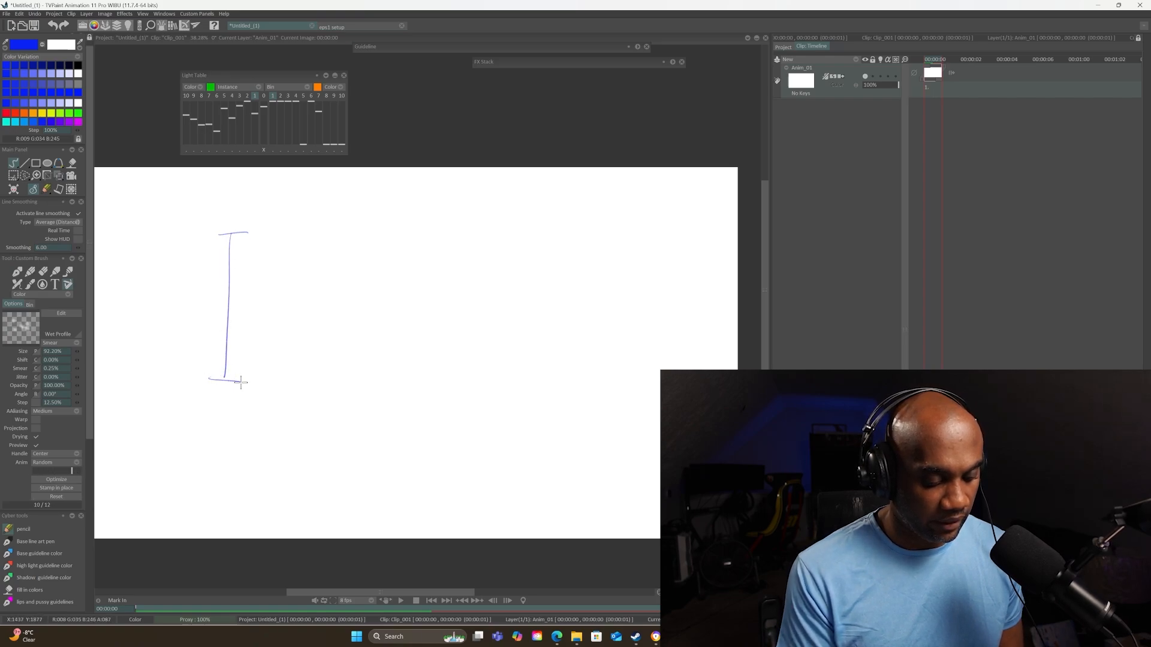
mouse_move(221, 235)
mouse_down()
mouse_move(76, 352)
mouse_move(230, 242)
mouse_move(220, 237)
mouse_move(250, 233)
mouse_move(227, 221)
mouse_up()
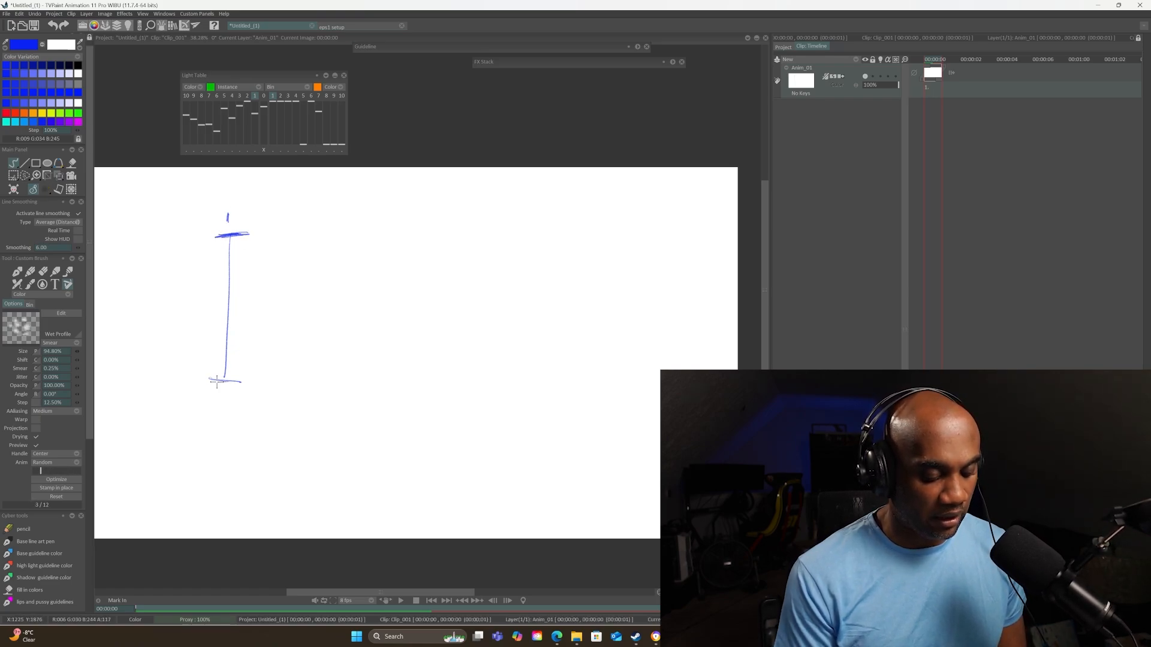
drag(214, 380, 248, 381)
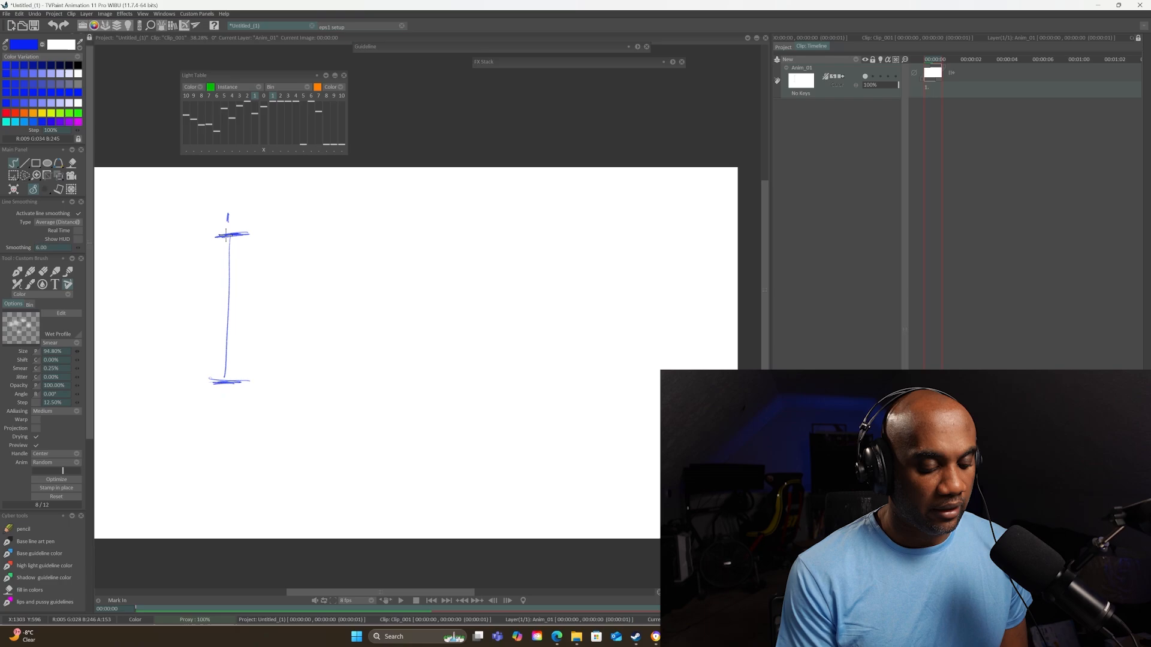
mouse_move(223, 275)
mouse_down()
mouse_move(241, 273)
mouse_move(242, 299)
mouse_up()
mouse_move(220, 329)
mouse_down()
mouse_move(241, 328)
mouse_move(235, 347)
mouse_up()
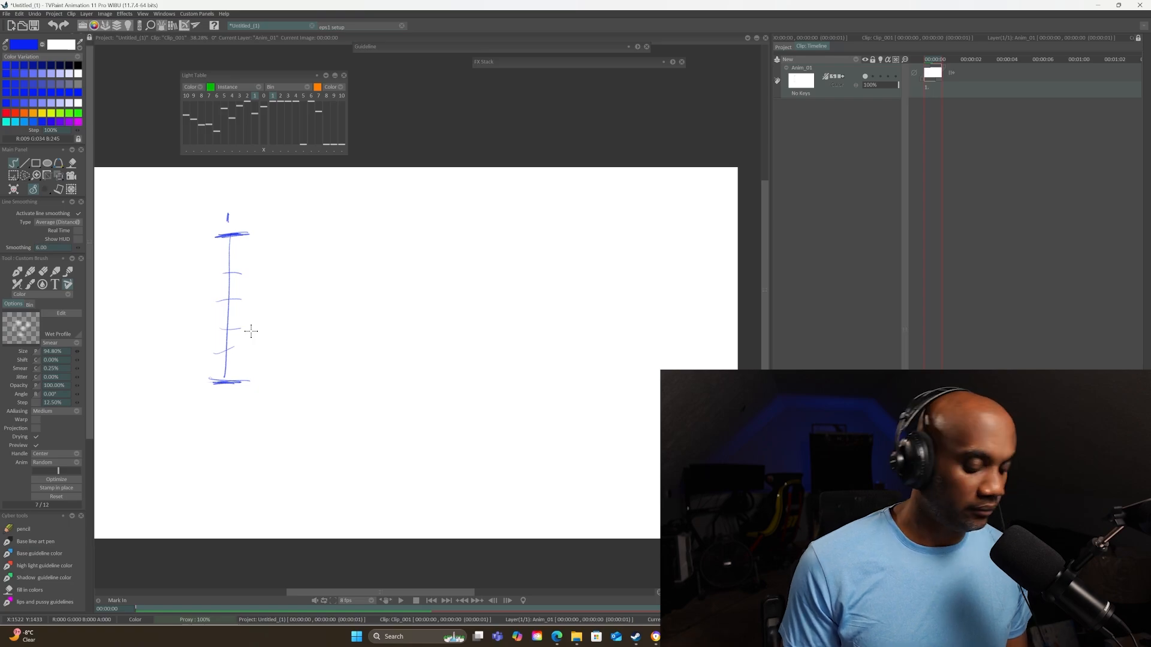
key(ctrl+z)
key(ctrl+z)
key(ctrl+z)
key(ctrl+z)
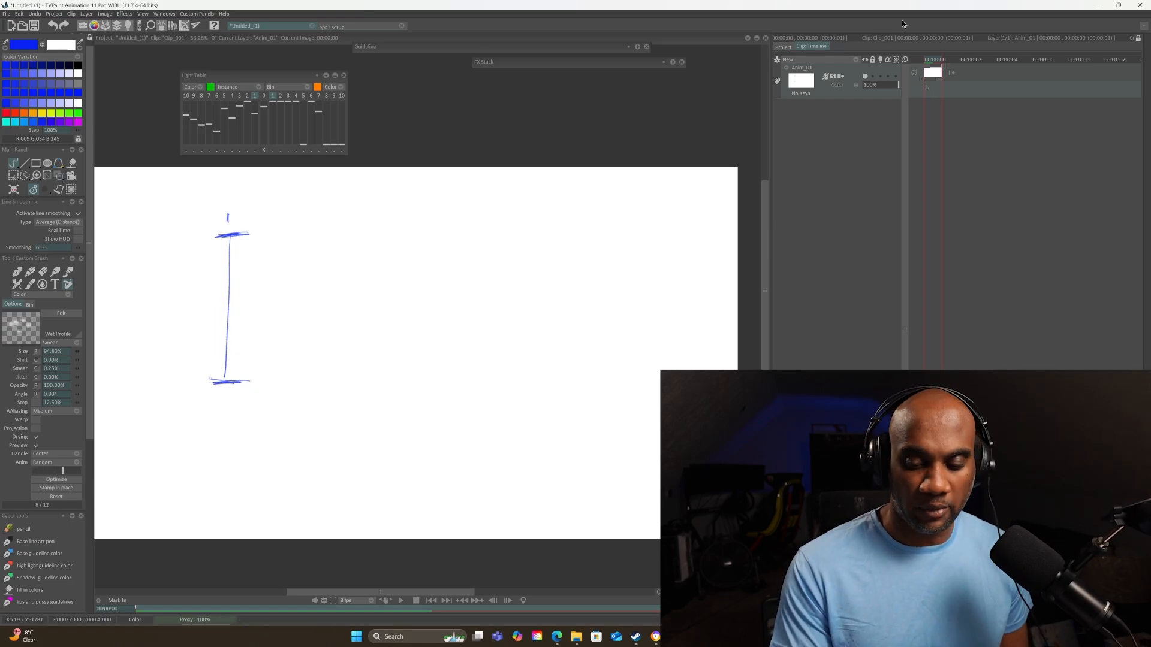
Add a new animation layer above Anim_01 and move the timing chart on Anim_01 toward the left edge of the canvas.
click(839, 59)
click(869, 60)
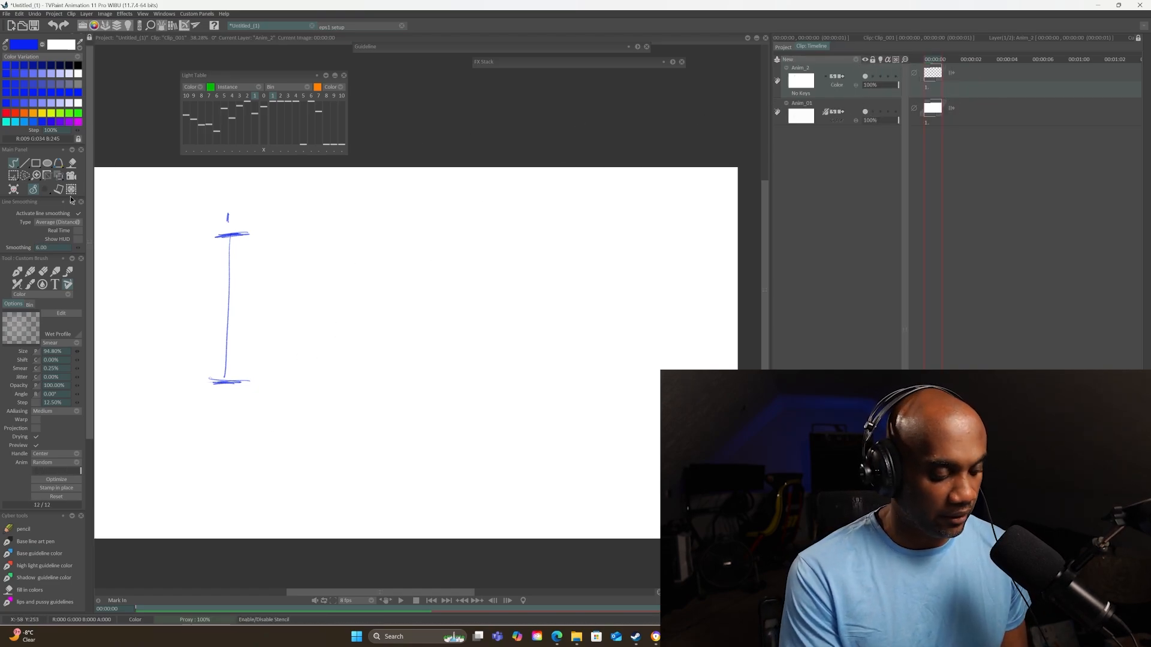
click(62, 178)
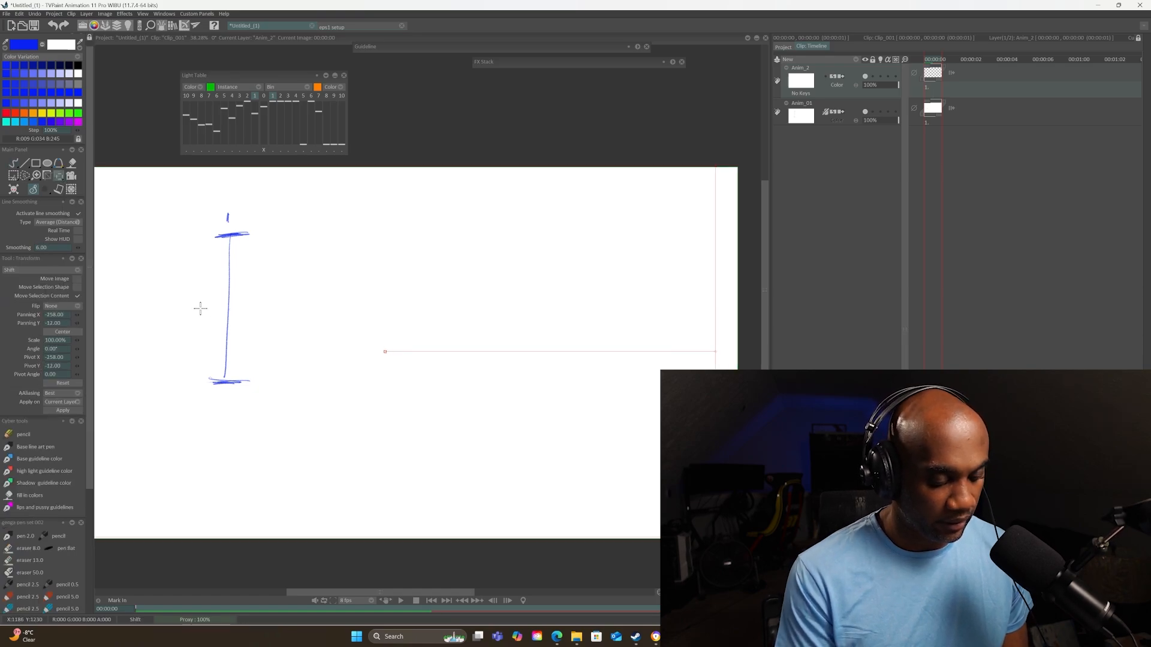
click(873, 106)
drag(210, 327, 148, 329)
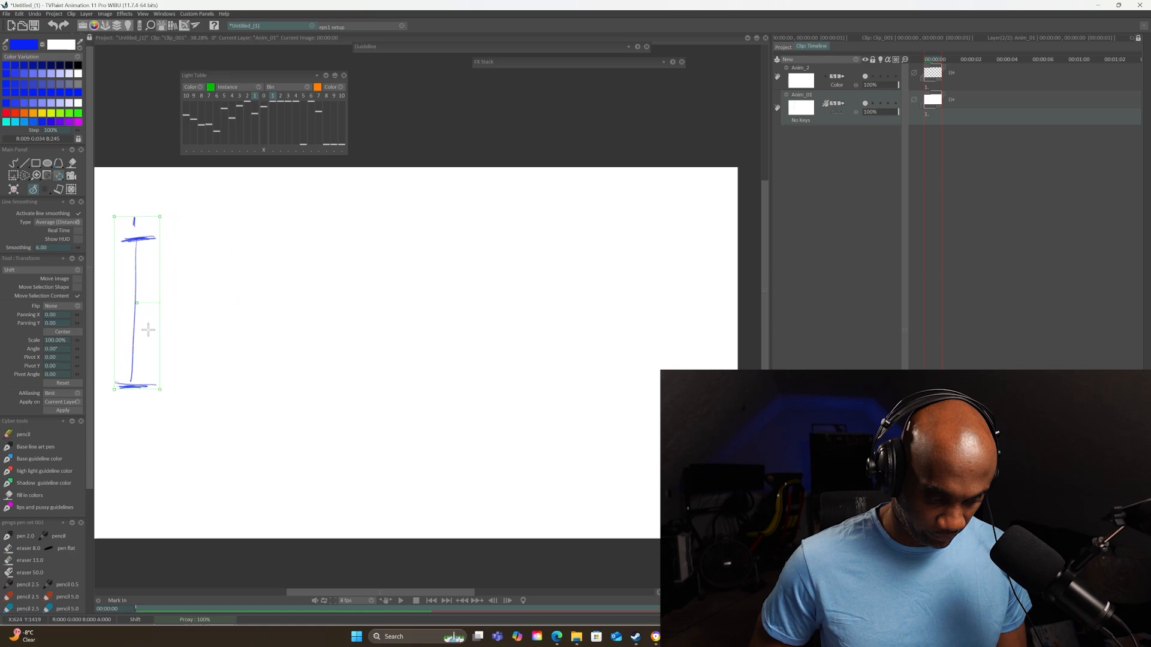
Sketch two trial circles on the Anim_2 layer with a slightly larger freehand pencil, and clear them from the layer.
click(13, 163)
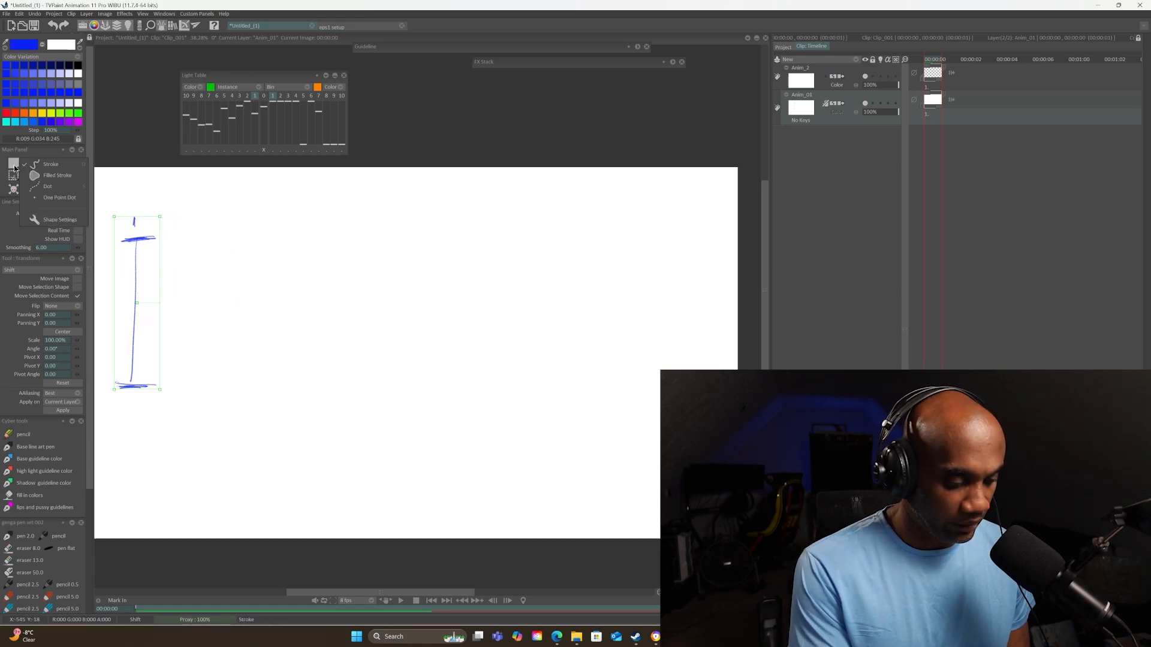
click(876, 68)
mouse_move(244, 255)
mouse_down()
mouse_move(249, 277)
mouse_move(231, 271)
mouse_move(244, 249)
mouse_move(267, 250)
mouse_move(256, 290)
mouse_up()
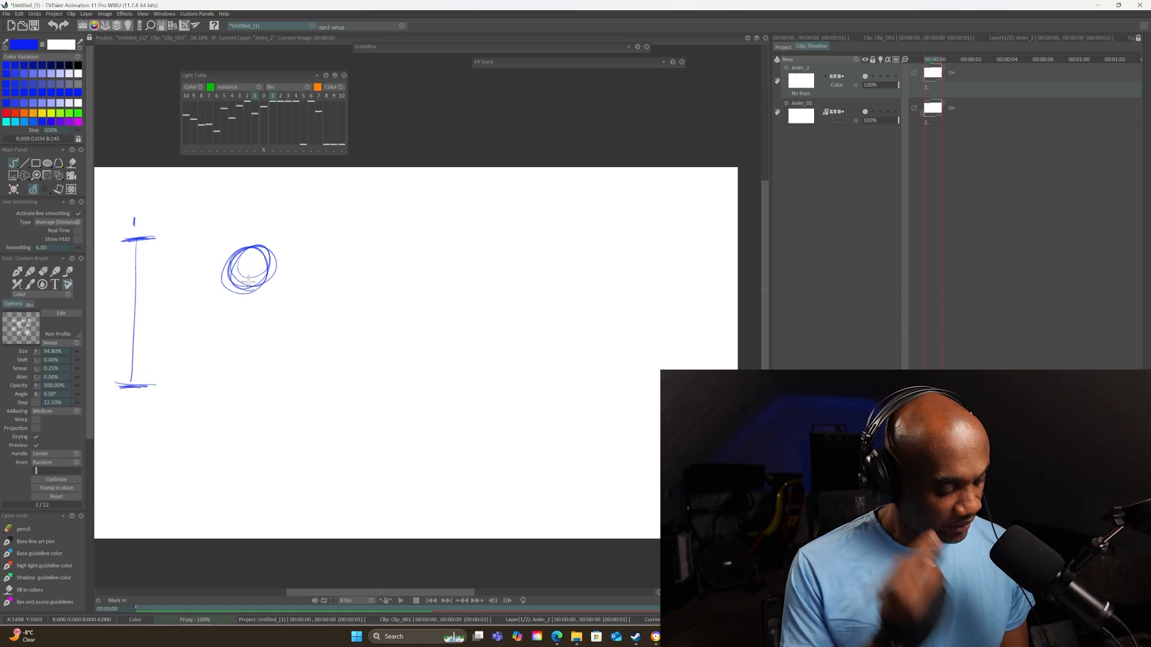
drag(77, 352, 95, 351)
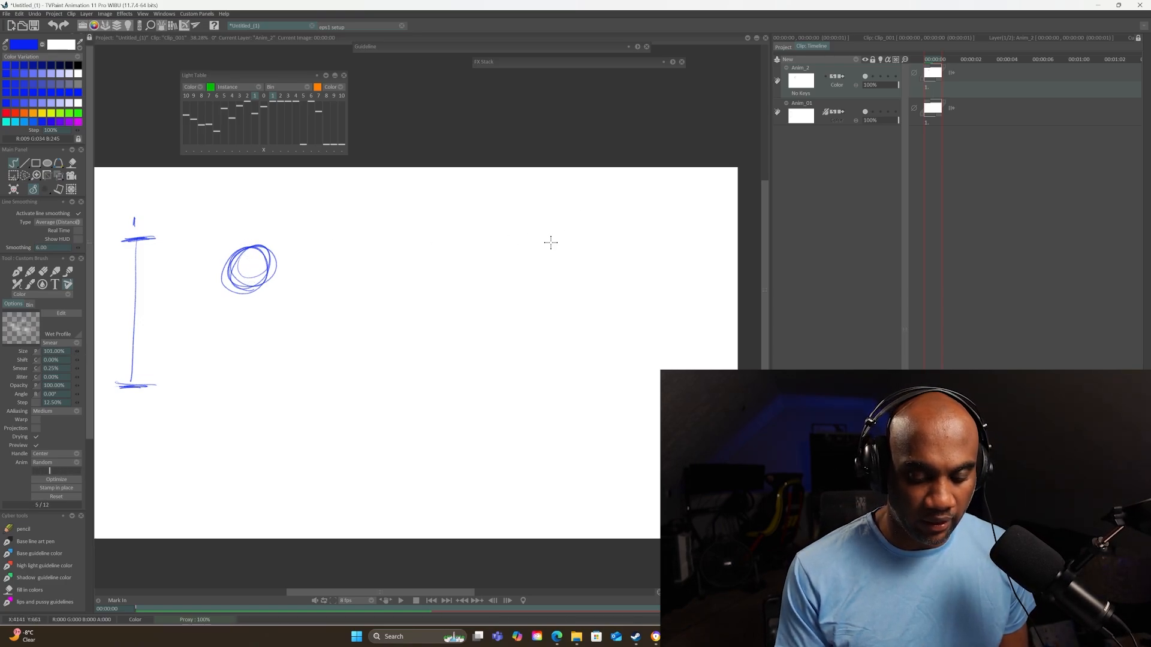
mouse_move(550, 242)
mouse_down()
mouse_move(582, 268)
mouse_move(541, 258)
mouse_up()
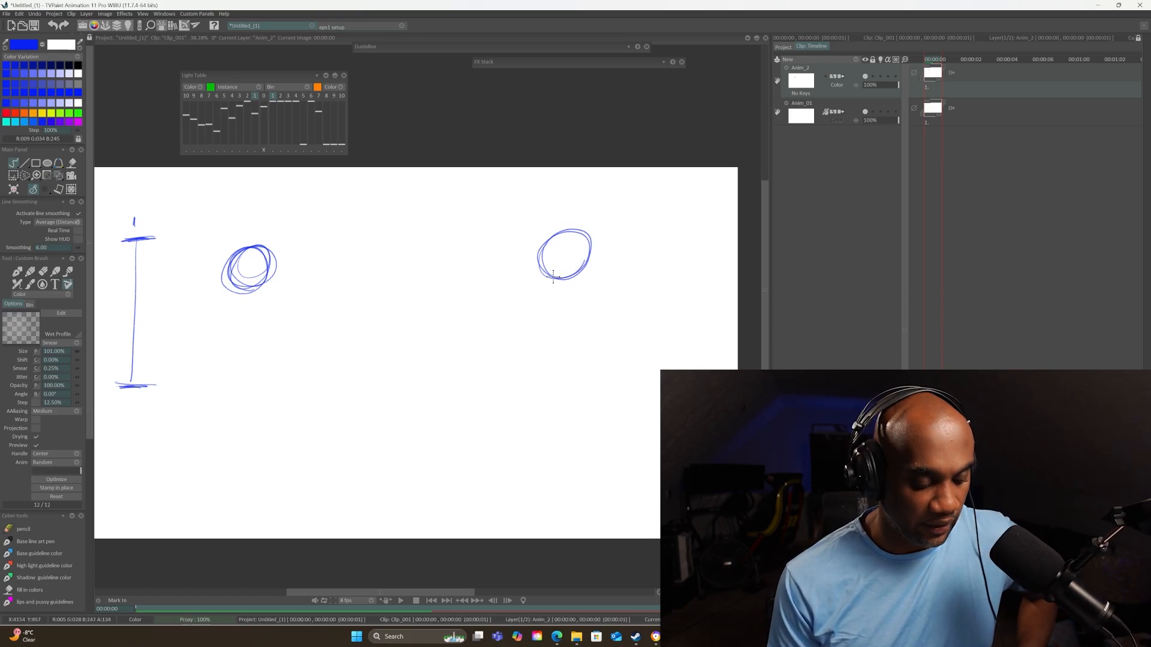
click(13, 190)
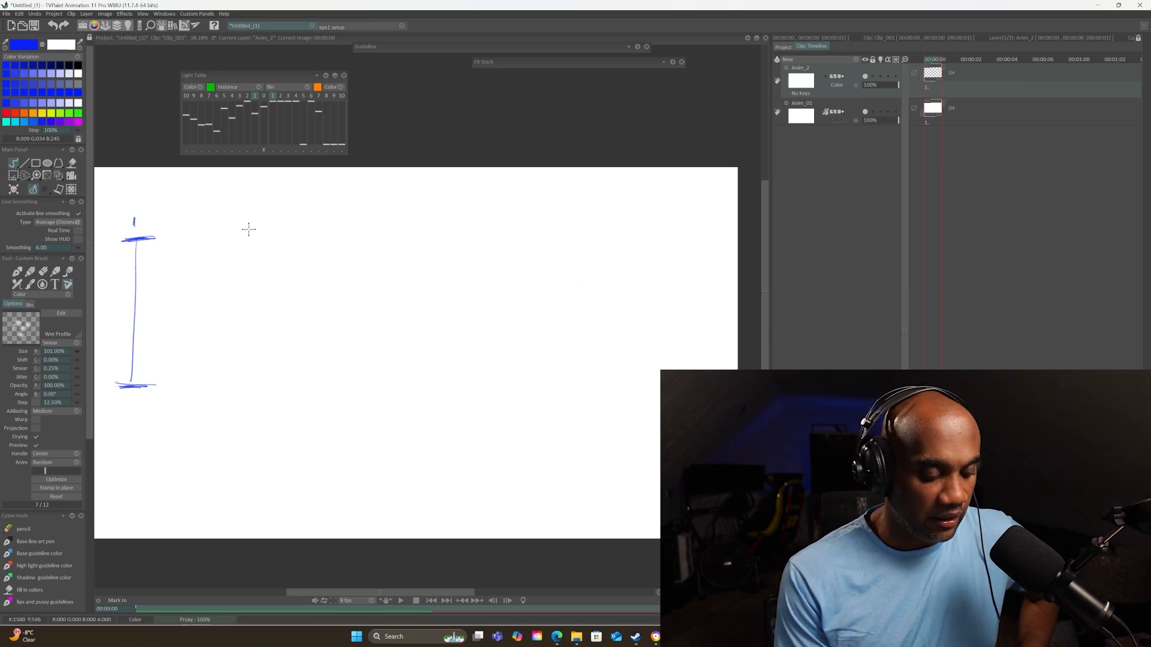
Draw a rough ellipse near the canvas's upper left and a second one near its upper right on Anim_2.
drag(259, 238, 262, 243)
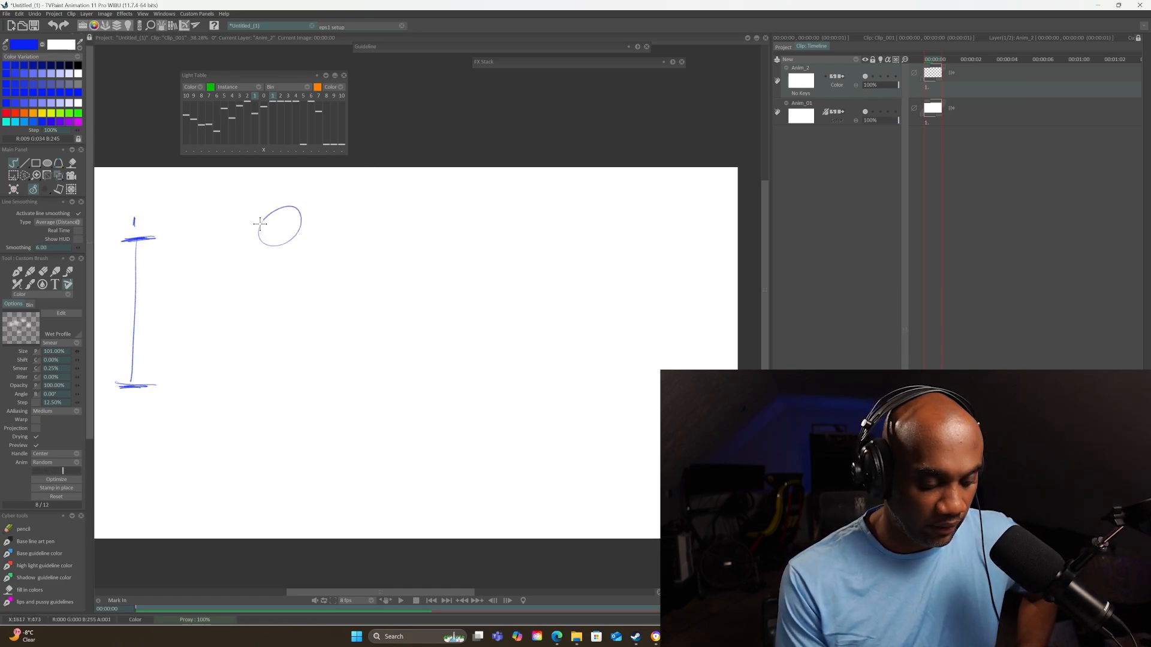
drag(589, 198, 582, 205)
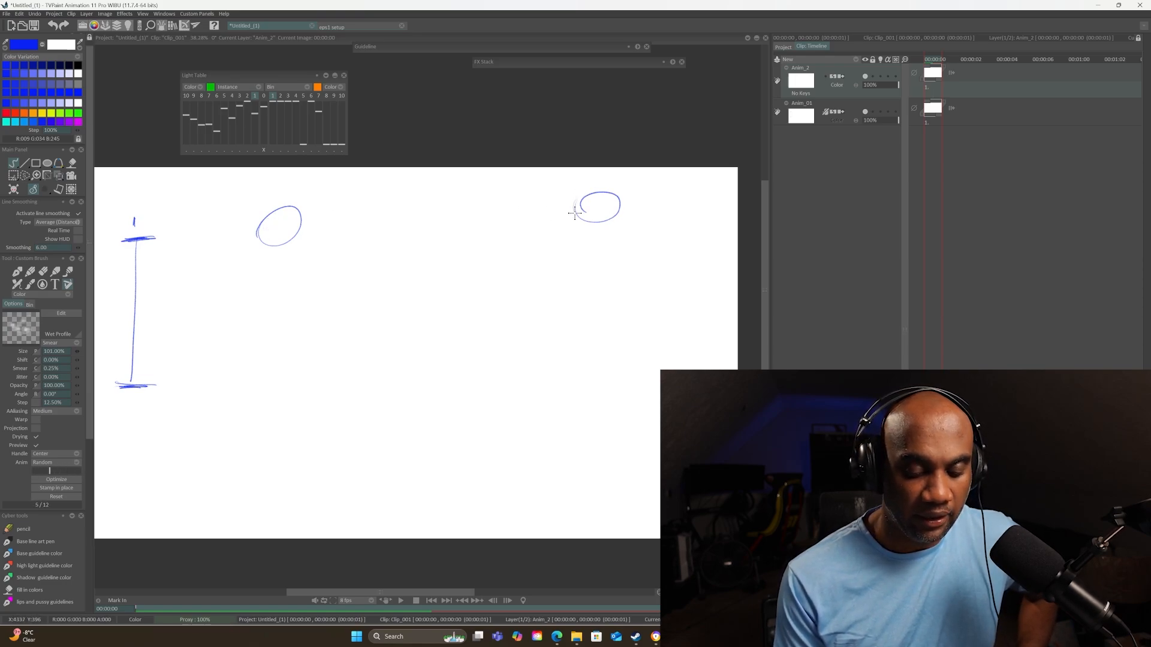
drag(575, 213, 570, 206)
drag(252, 224, 266, 225)
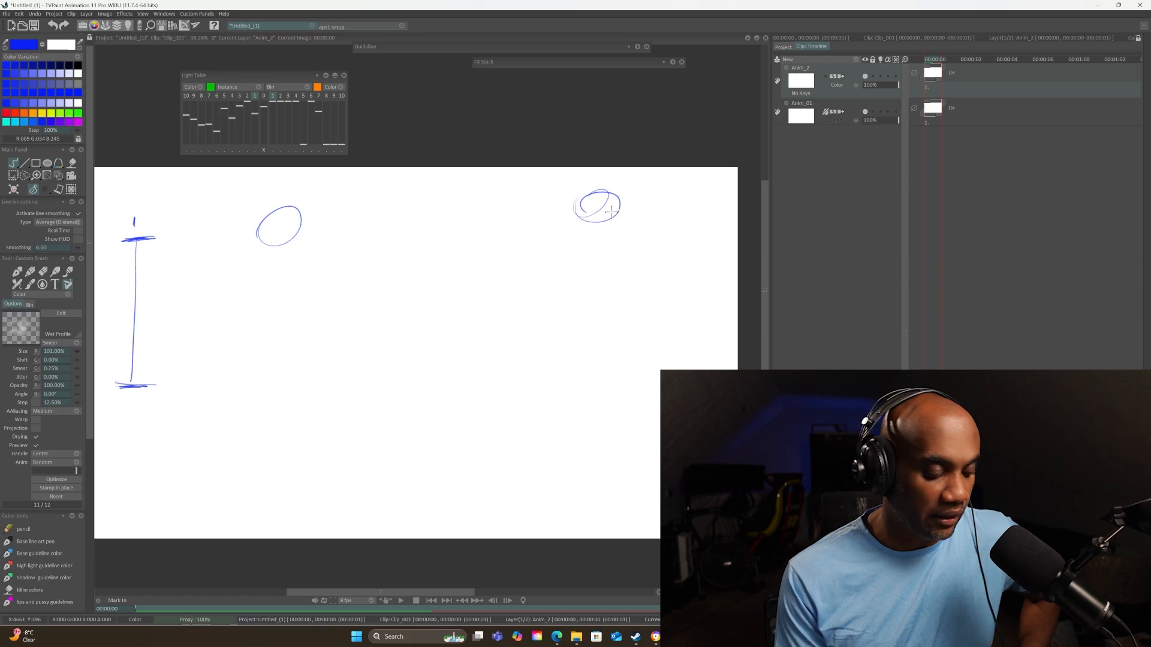
On Anim_01, circle the 1 above the timing chart and write a circled 9 below its lower end.
drag(182, 308, 301, 295)
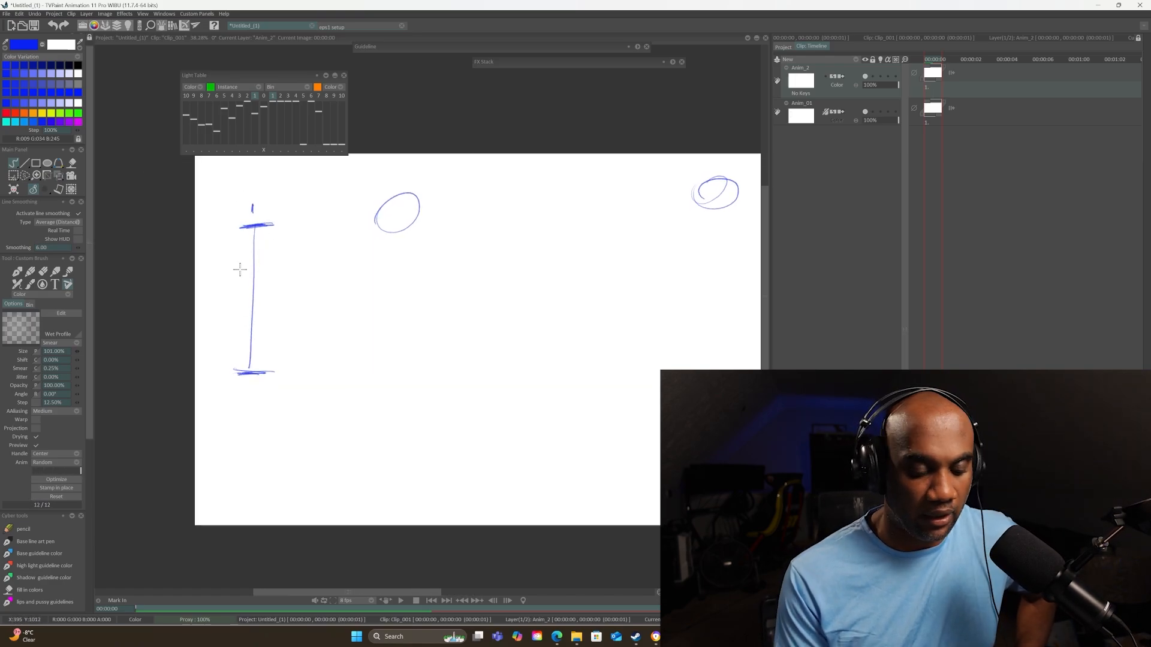
key(Down)
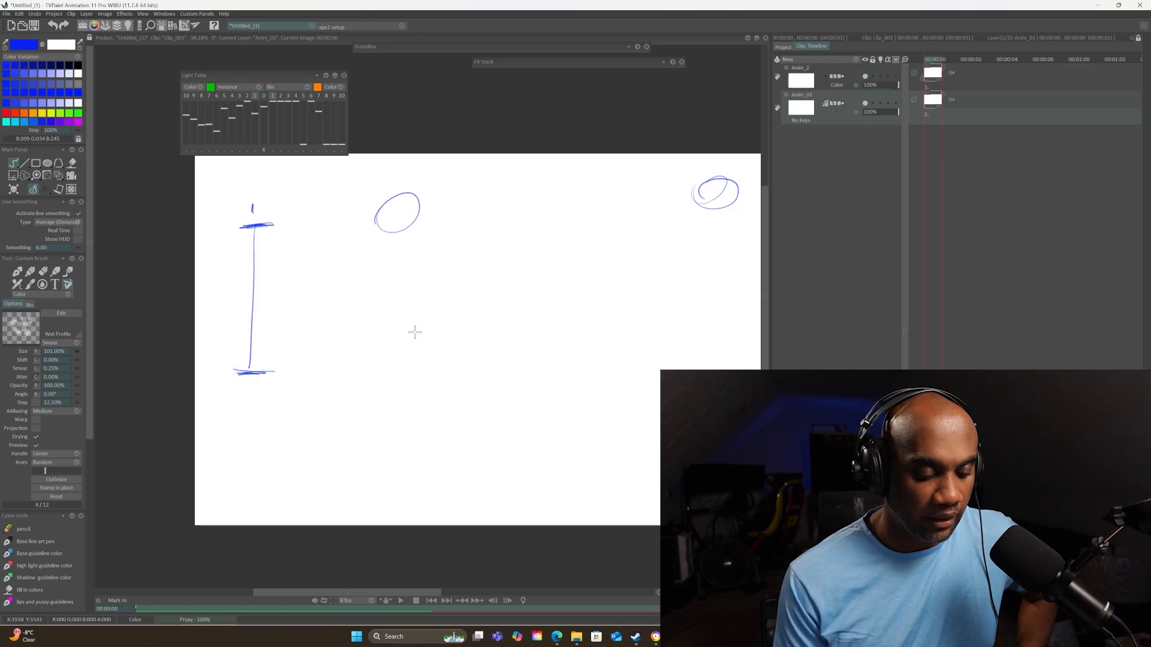
drag(415, 332, 389, 346)
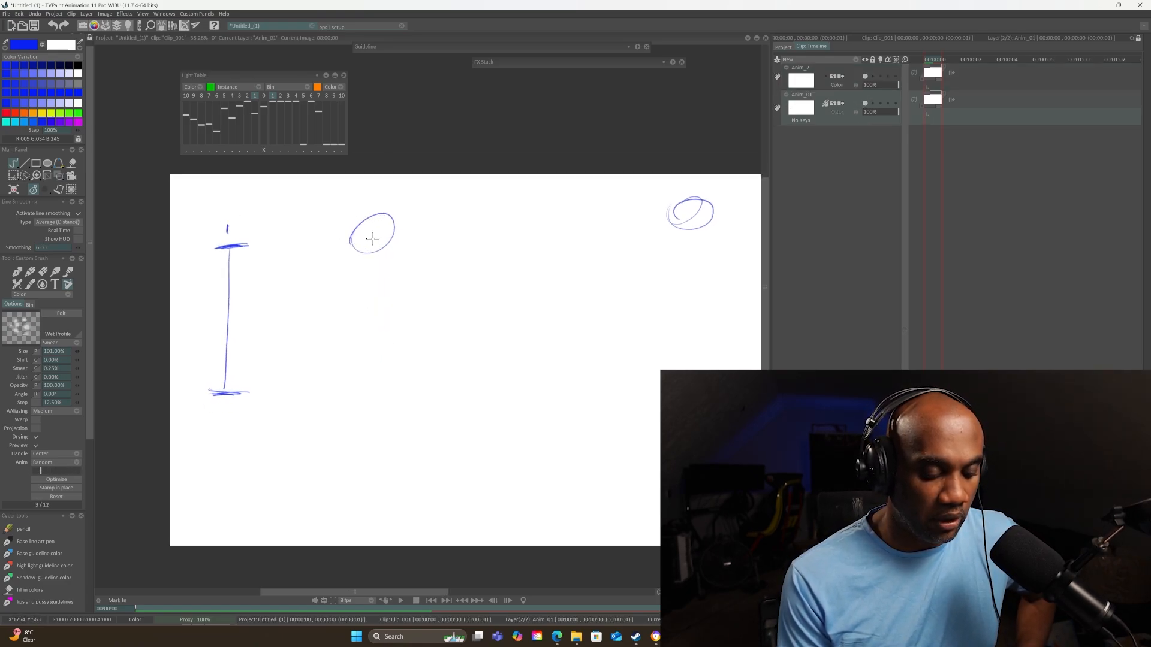
mouse_move(227, 231)
mouse_down()
mouse_move(247, 215)
mouse_move(221, 242)
mouse_up()
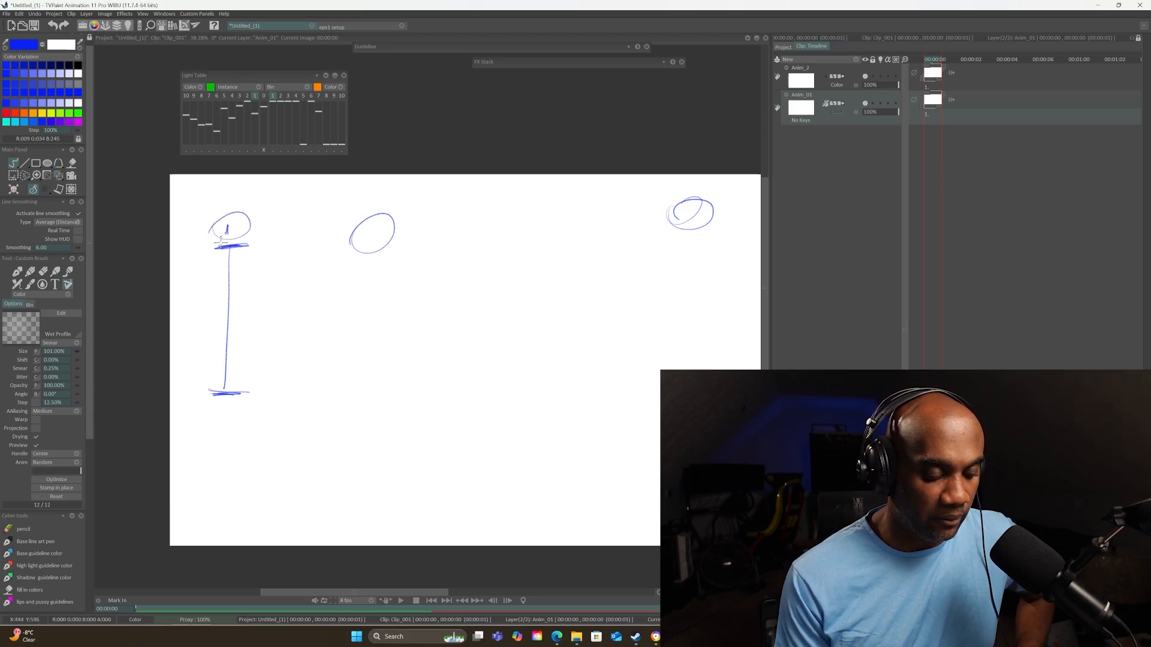
drag(668, 223, 567, 216)
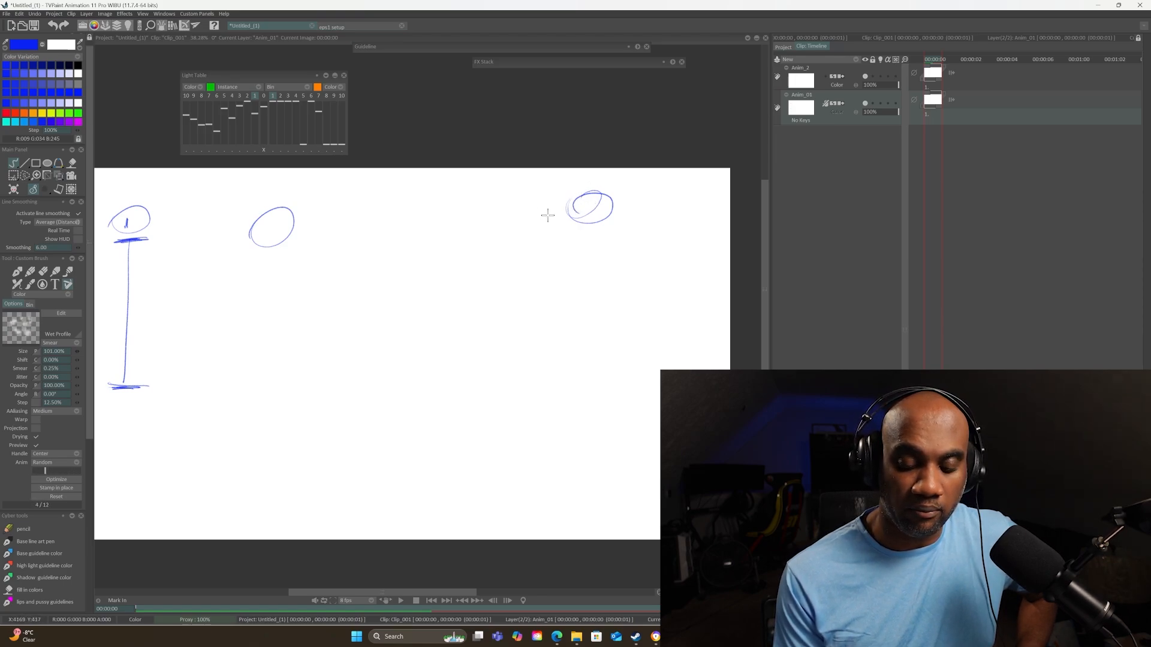
mouse_move(442, 302)
mouse_down()
mouse_move(575, 246)
mouse_move(417, 295)
mouse_up()
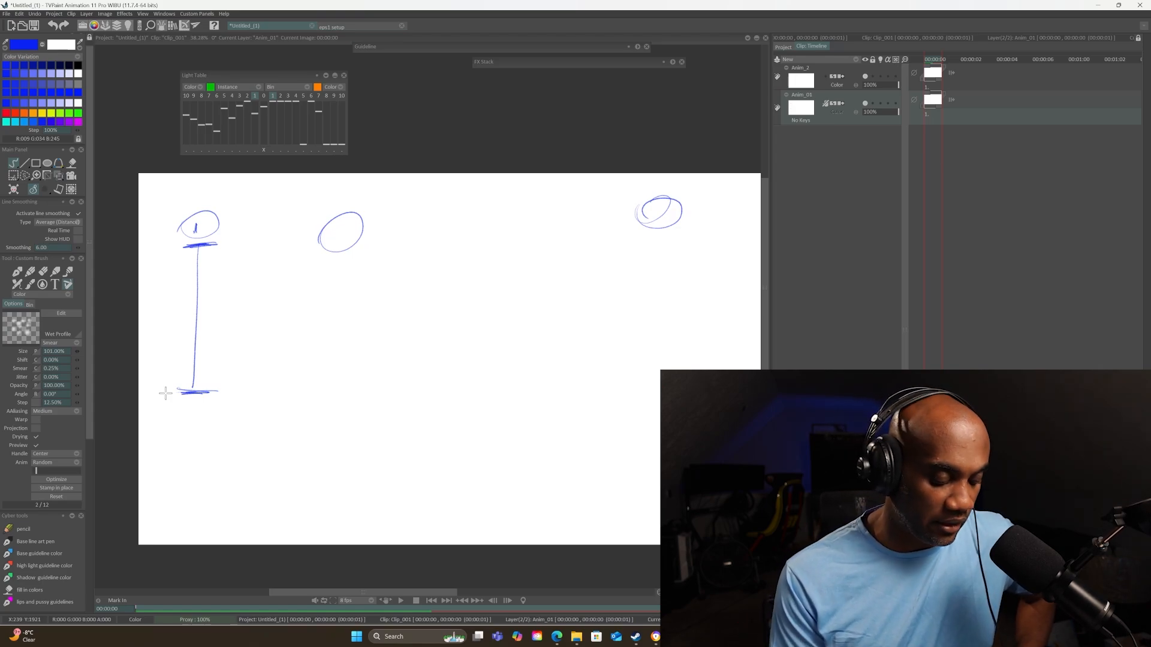
drag(178, 400, 176, 429)
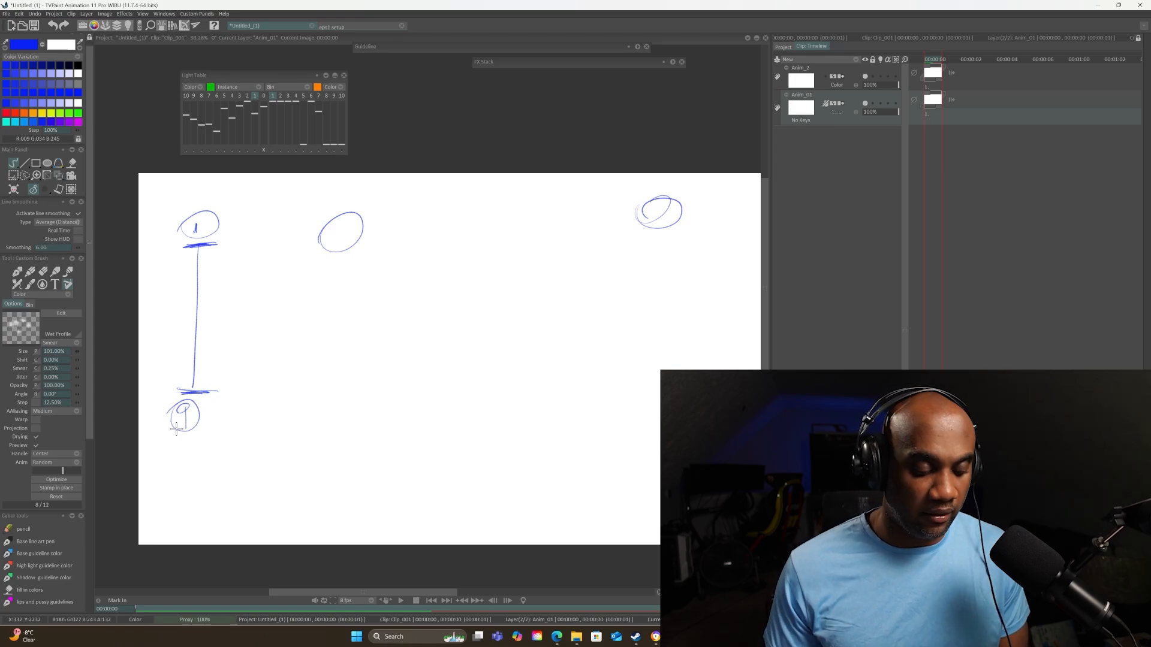
Clear the two ellipses from the Anim_2 layer.
click(865, 103)
click(865, 103)
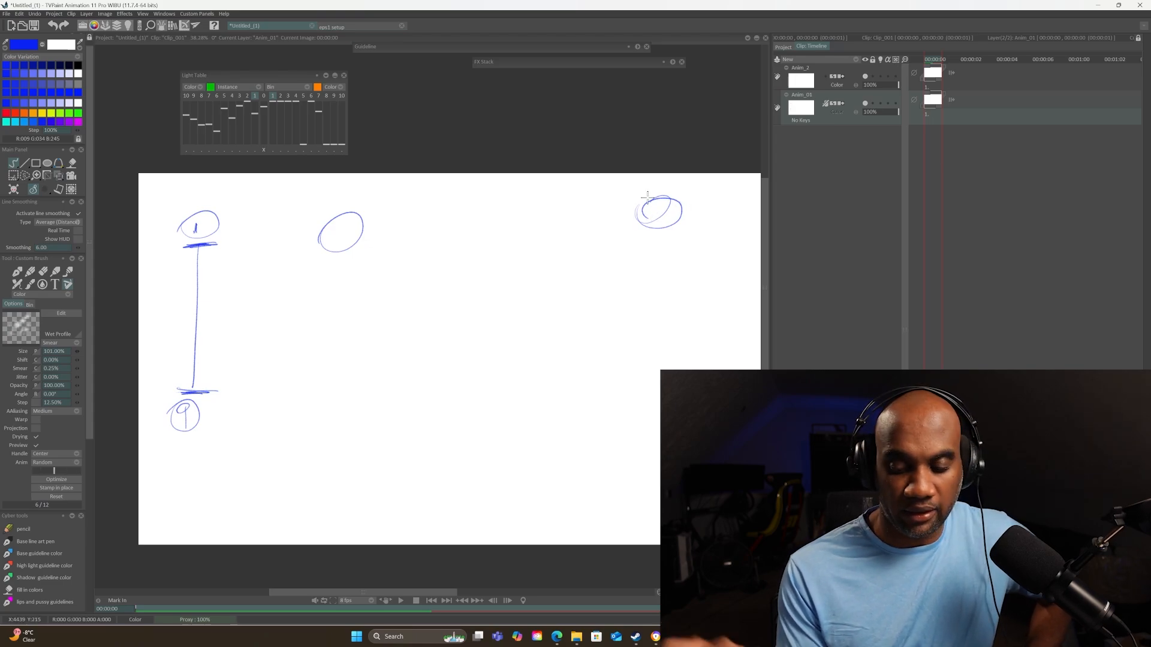
click(874, 75)
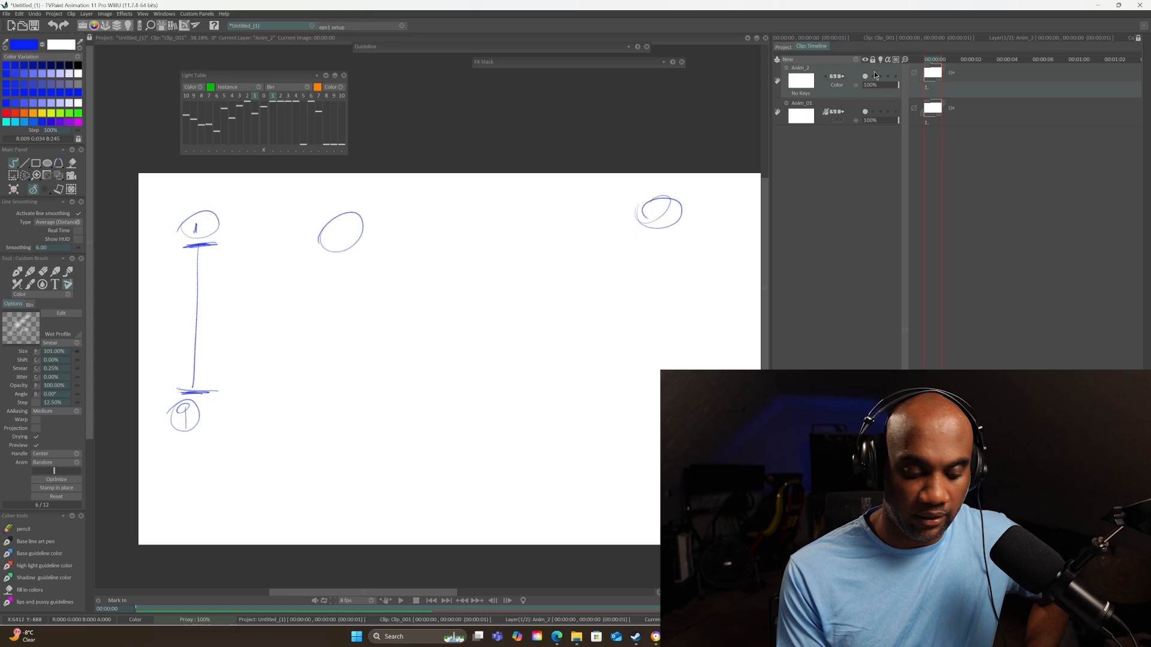
key(BackSpace)
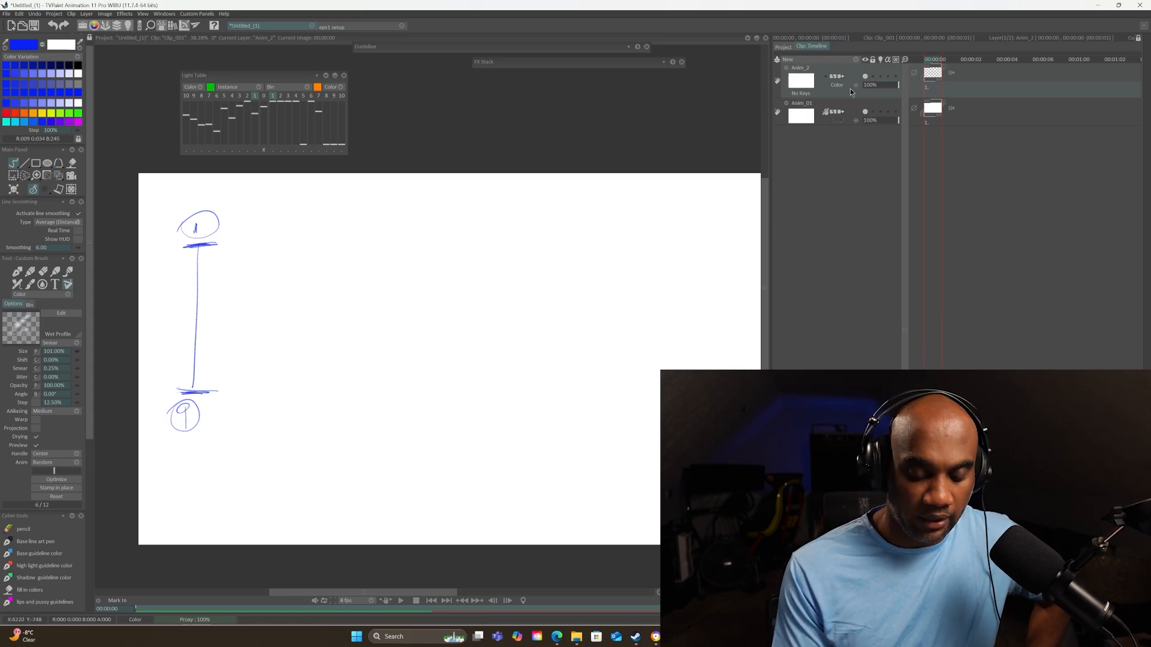
On Anim_2, draw a bold rough circle beside the chart's upper end, with a small circled label above it.
drag(285, 250, 426, 232)
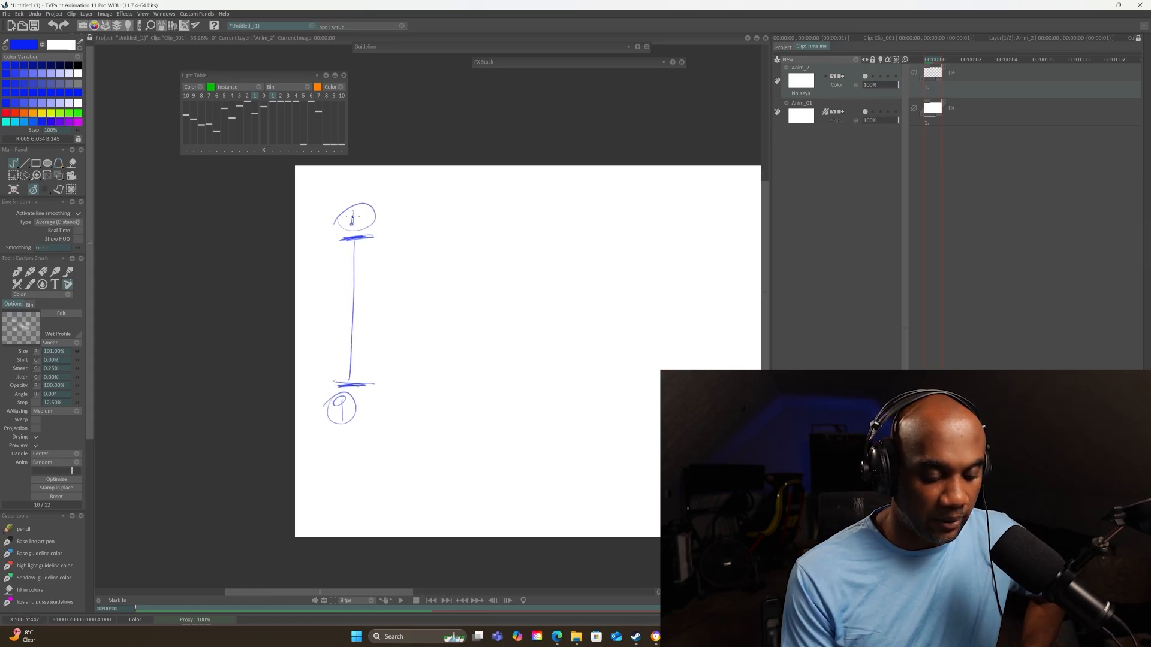
drag(352, 217, 352, 226)
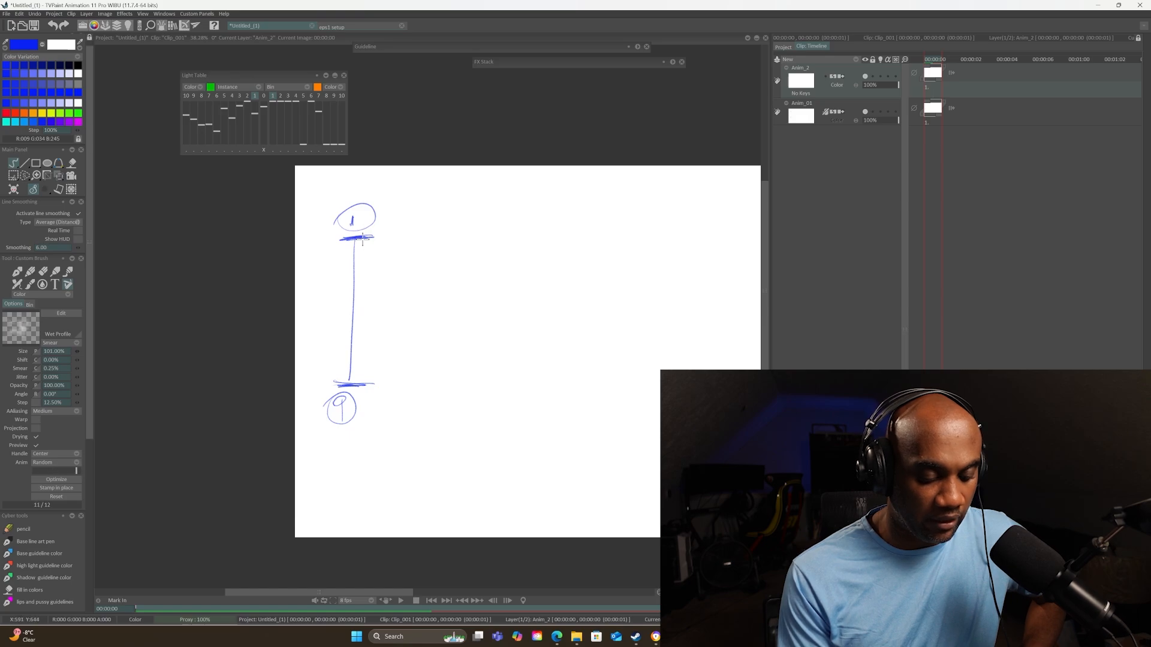
drag(428, 226, 413, 246)
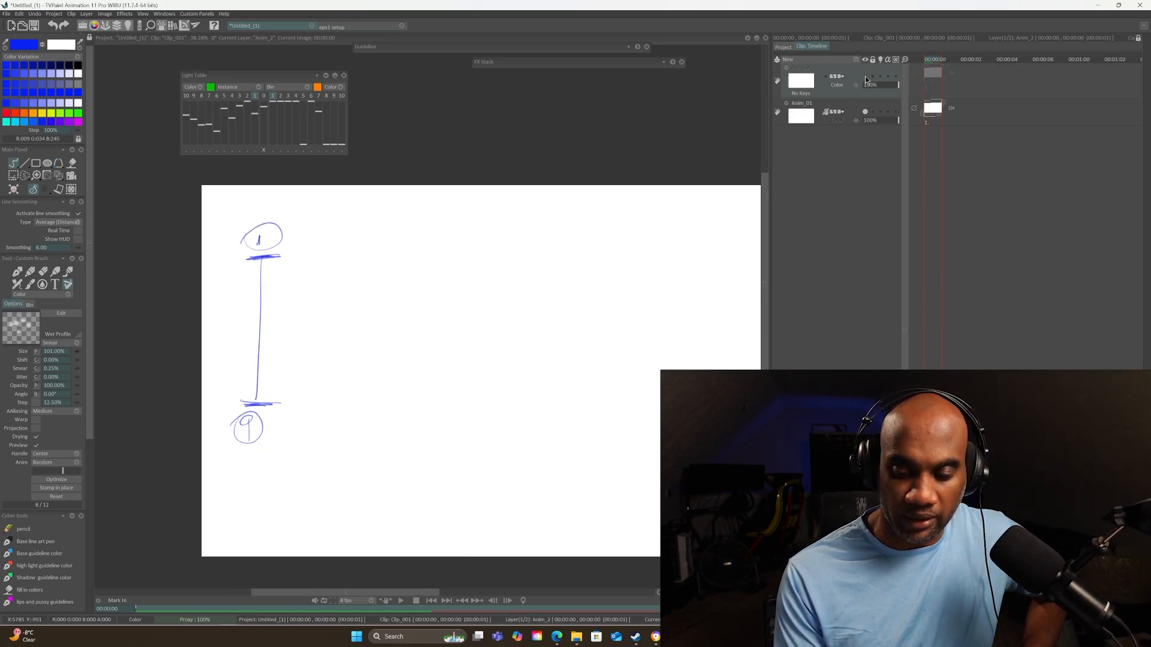
mouse_move(362, 215)
mouse_down()
mouse_move(377, 245)
mouse_move(384, 214)
mouse_move(374, 247)
mouse_up()
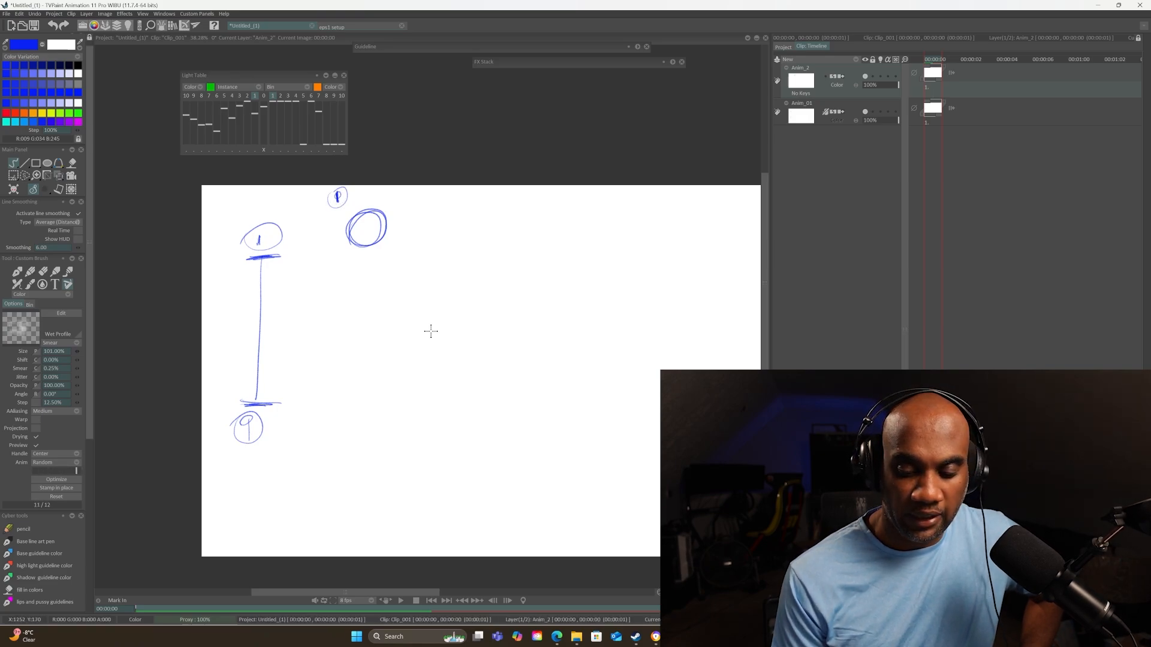
On Anim_01, draw a short tick across the middle of the timing chart's vertical line.
click(899, 104)
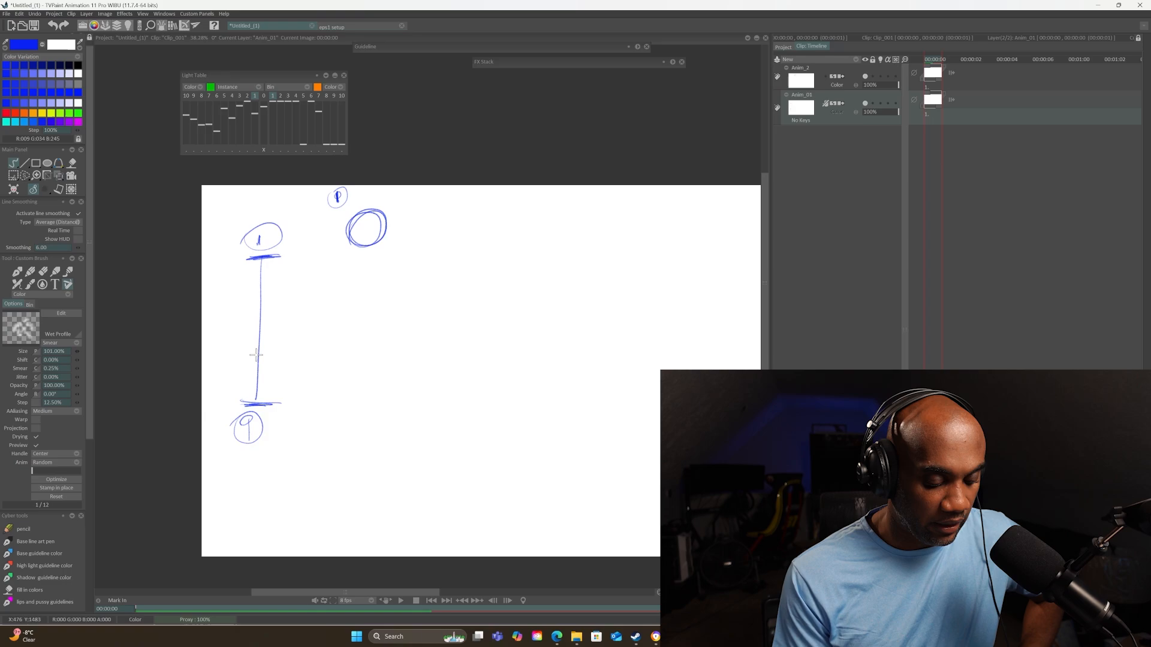
drag(257, 324, 270, 323)
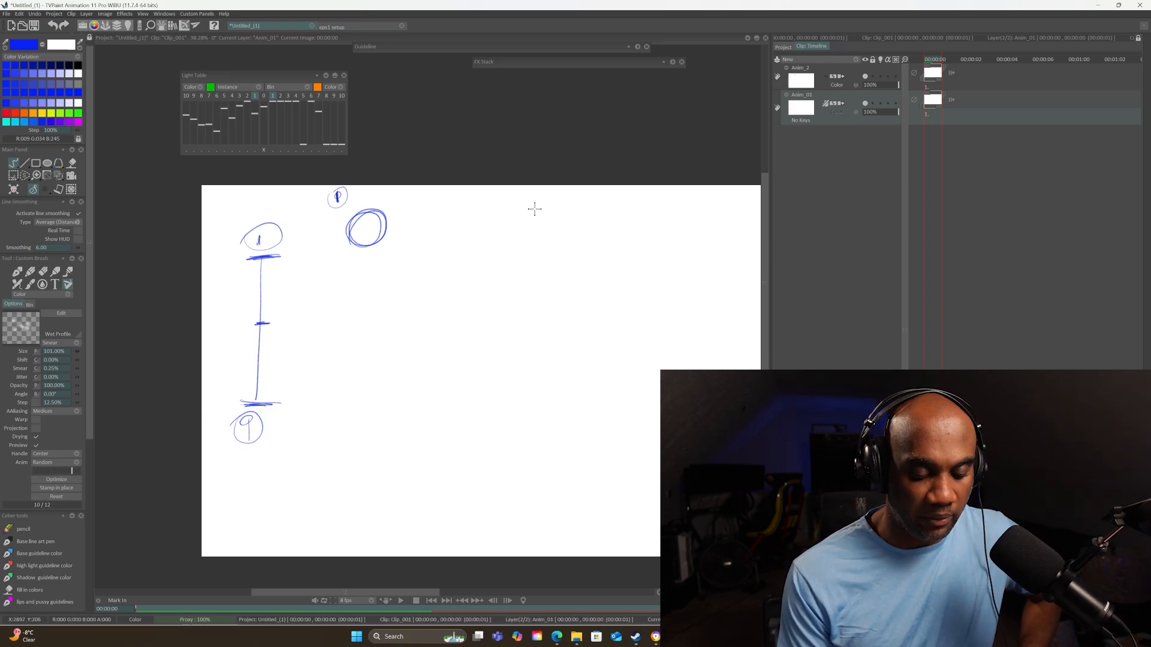
Extend the Anim_2 layer by one frame with the Add Empty Instances option.
click(876, 67)
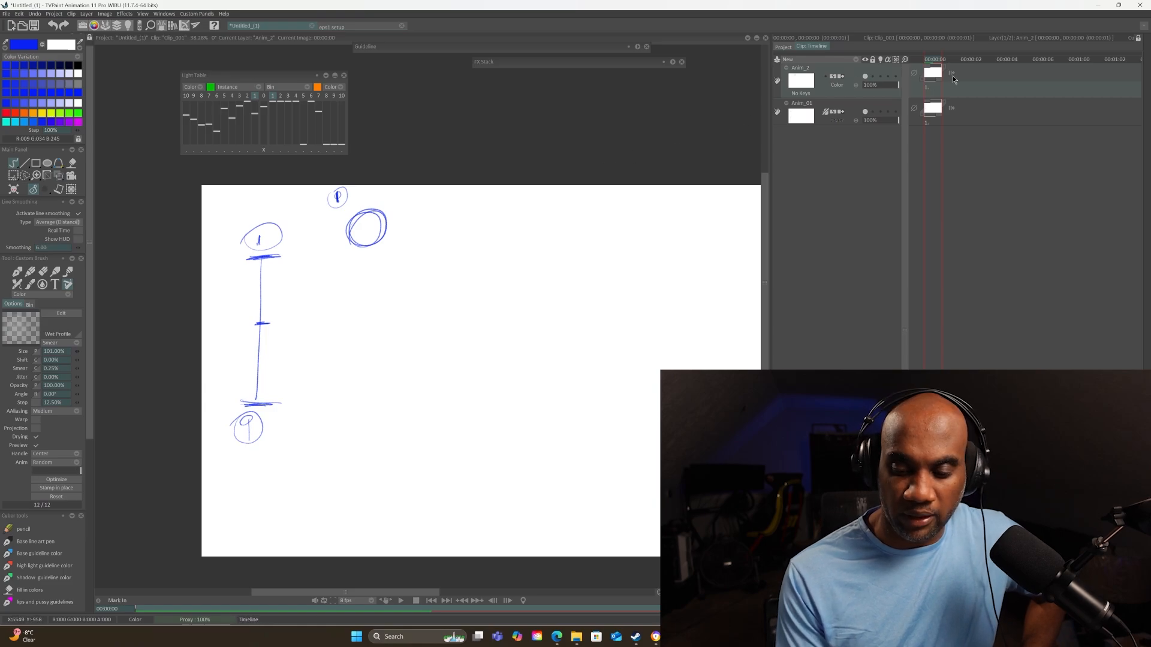
drag(945, 63, 965, 67)
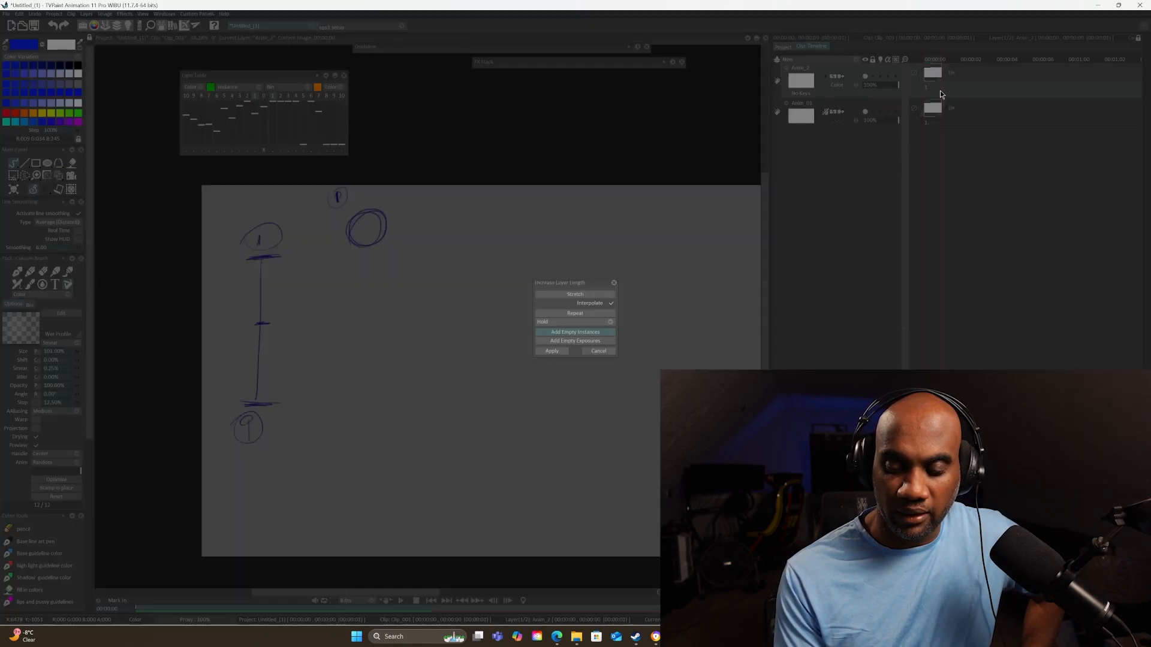
click(555, 351)
mouse_move(515, 207)
mouse_down()
mouse_move(528, 200)
mouse_move(509, 231)
mouse_move(543, 238)
mouse_up()
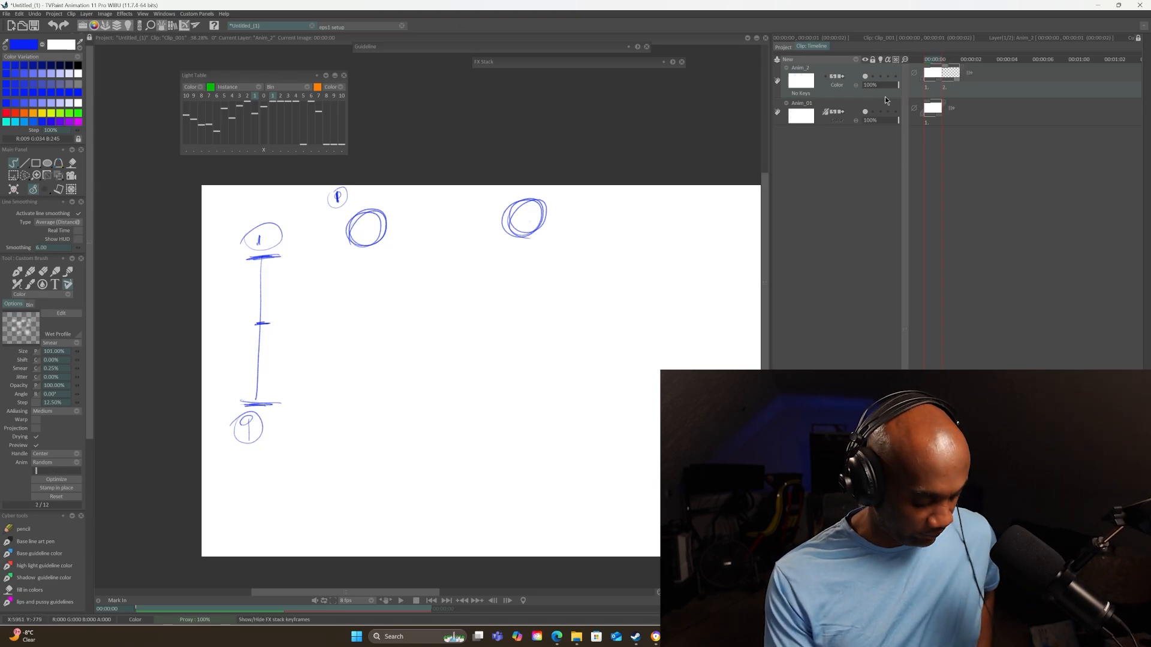
key(ctrl+z)
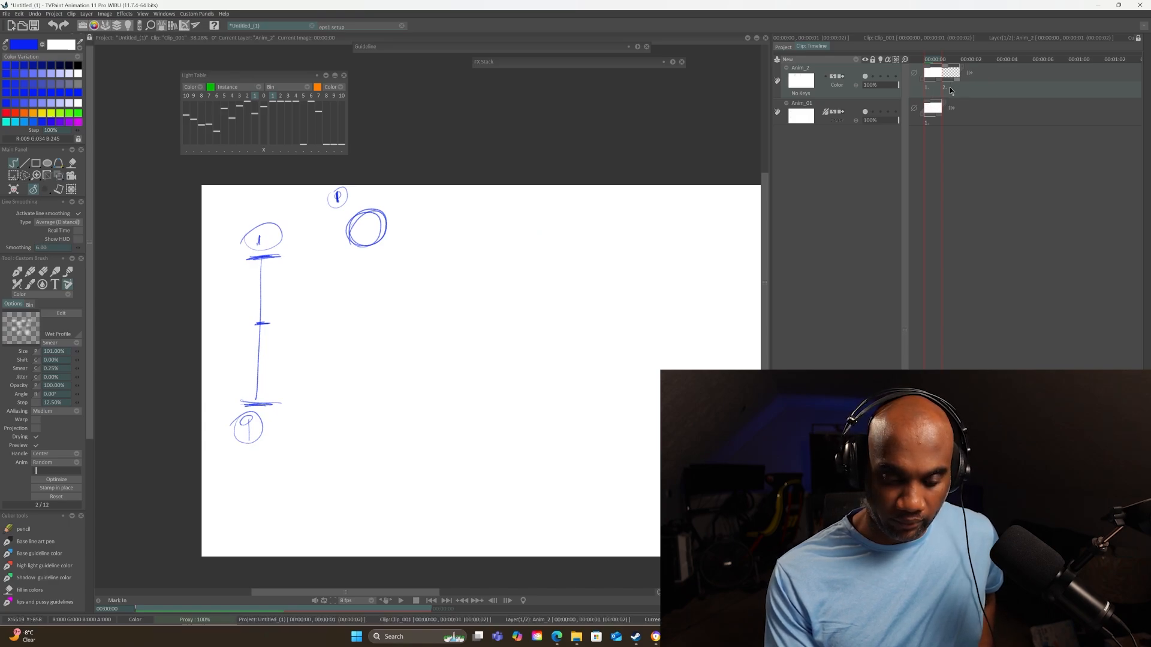
Turn on the light table for Anim_2 and draw a rough circle on its second frame, to the right of the first circle.
click(864, 78)
click(864, 78)
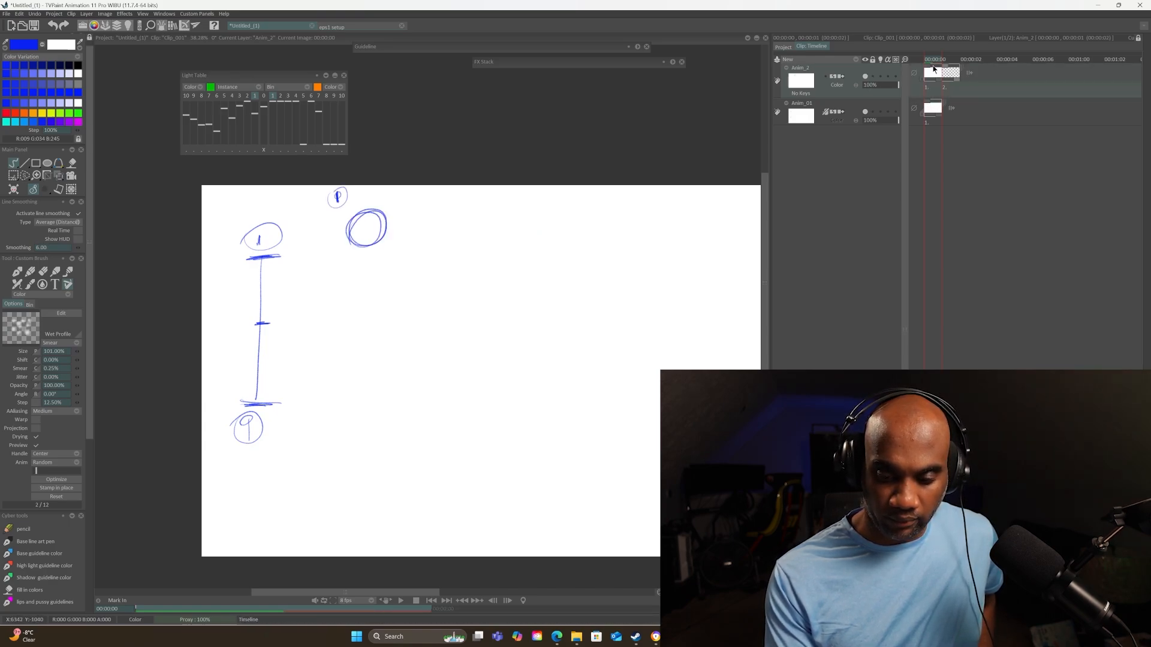
key(Right)
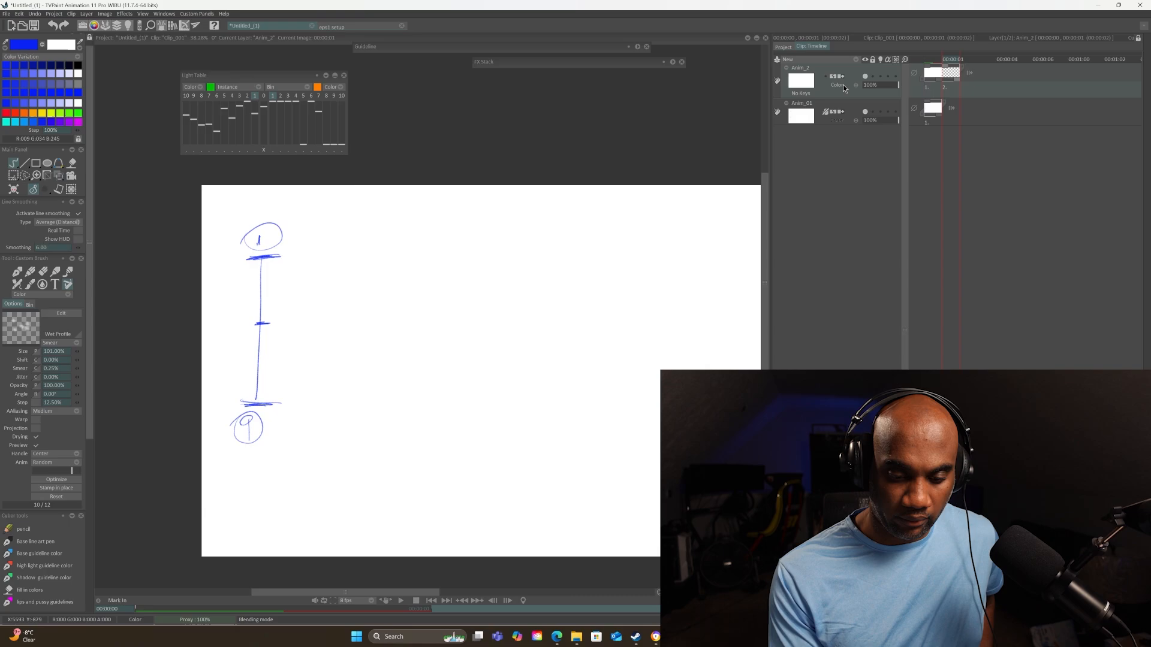
click(318, 110)
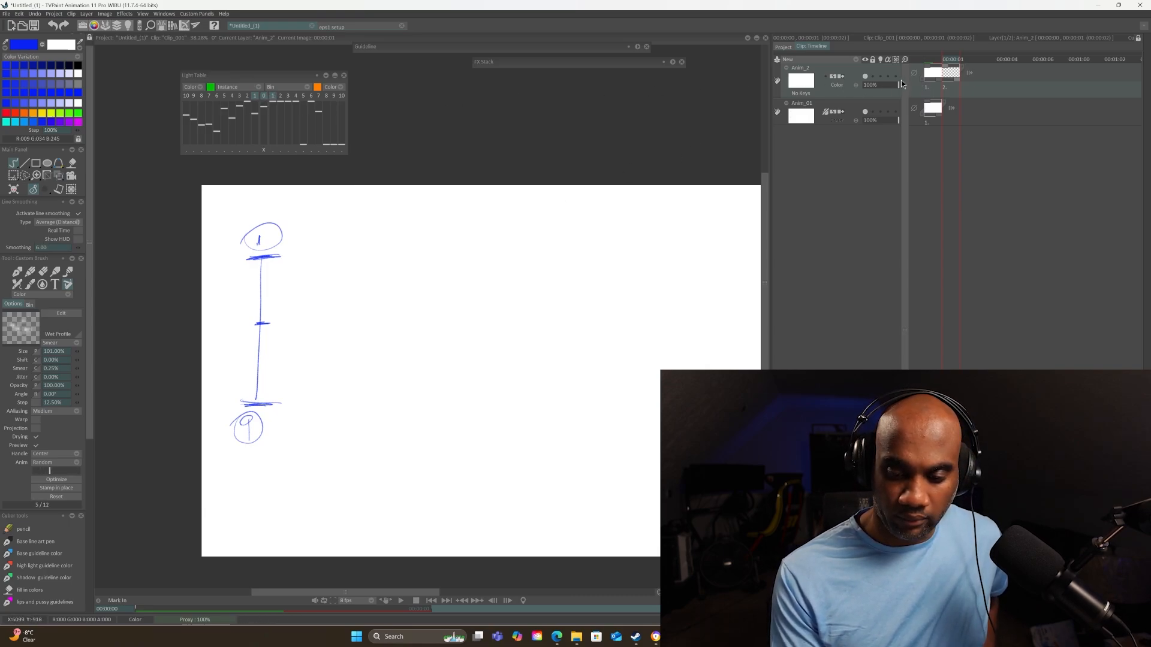
click(881, 77)
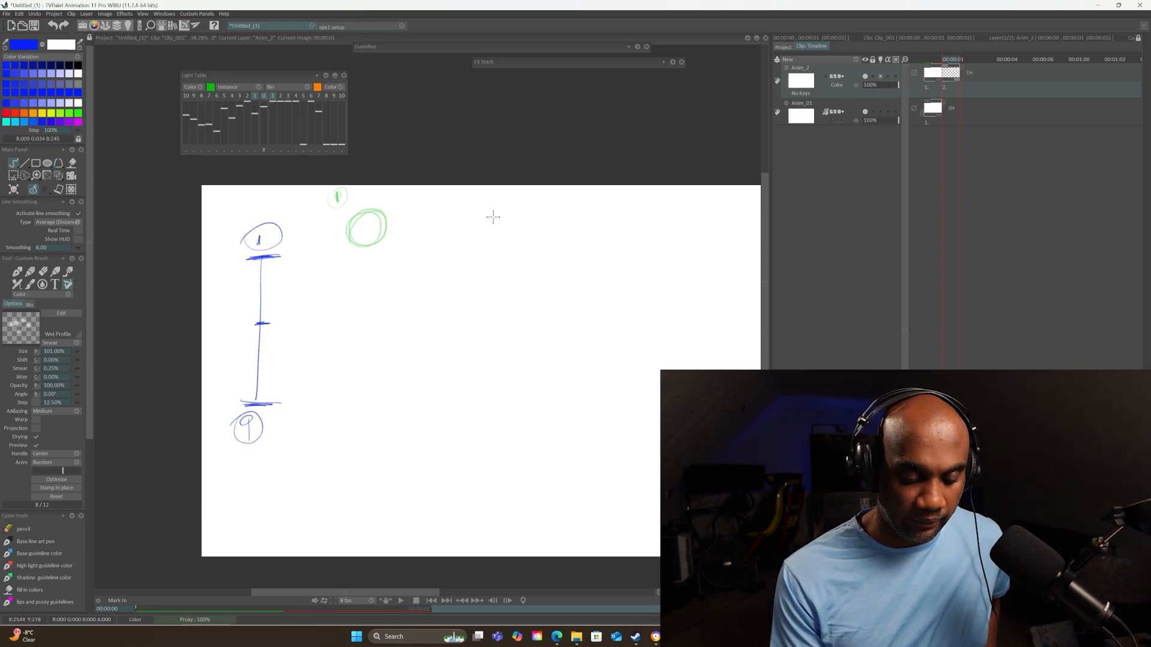
mouse_move(493, 216)
mouse_down()
mouse_move(514, 236)
mouse_move(498, 211)
mouse_move(528, 229)
mouse_move(509, 207)
mouse_up()
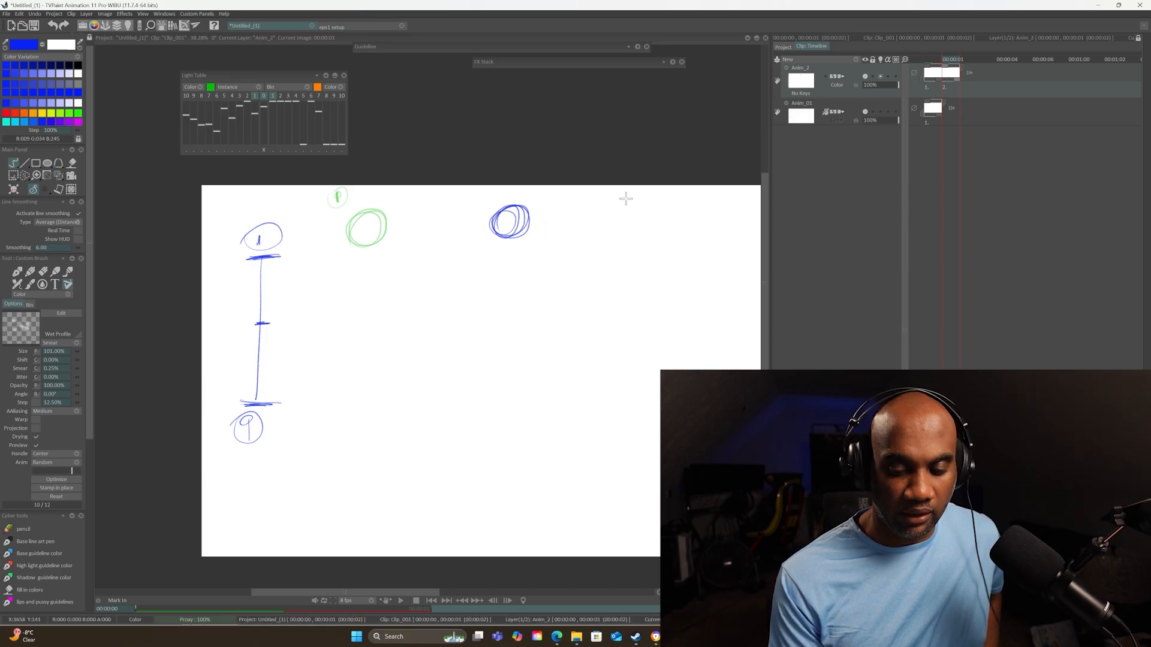
Write a circled 2 beside the chart's middle tick on the second frame of Anim_2.
click(933, 72)
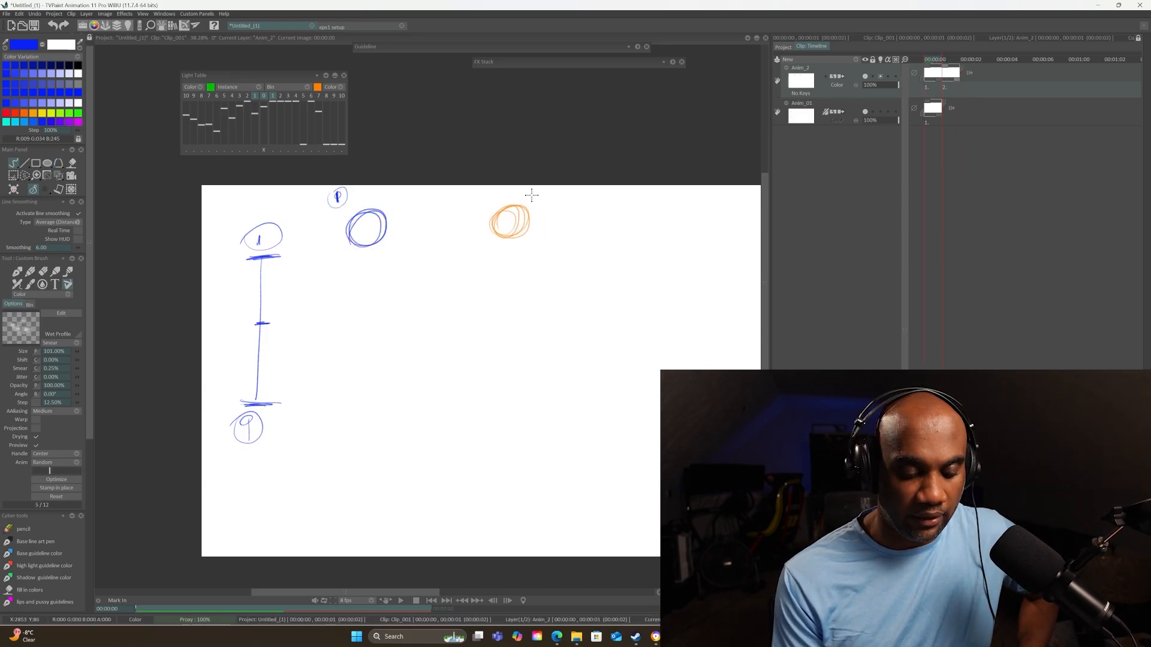
click(955, 59)
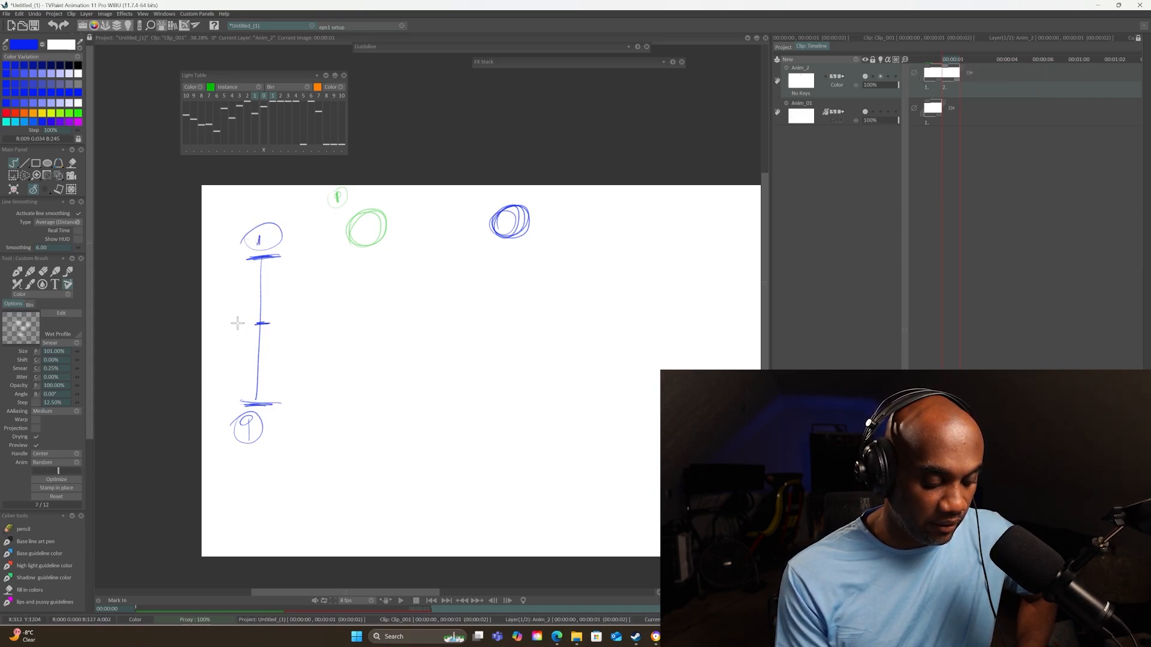
drag(234, 320, 240, 327)
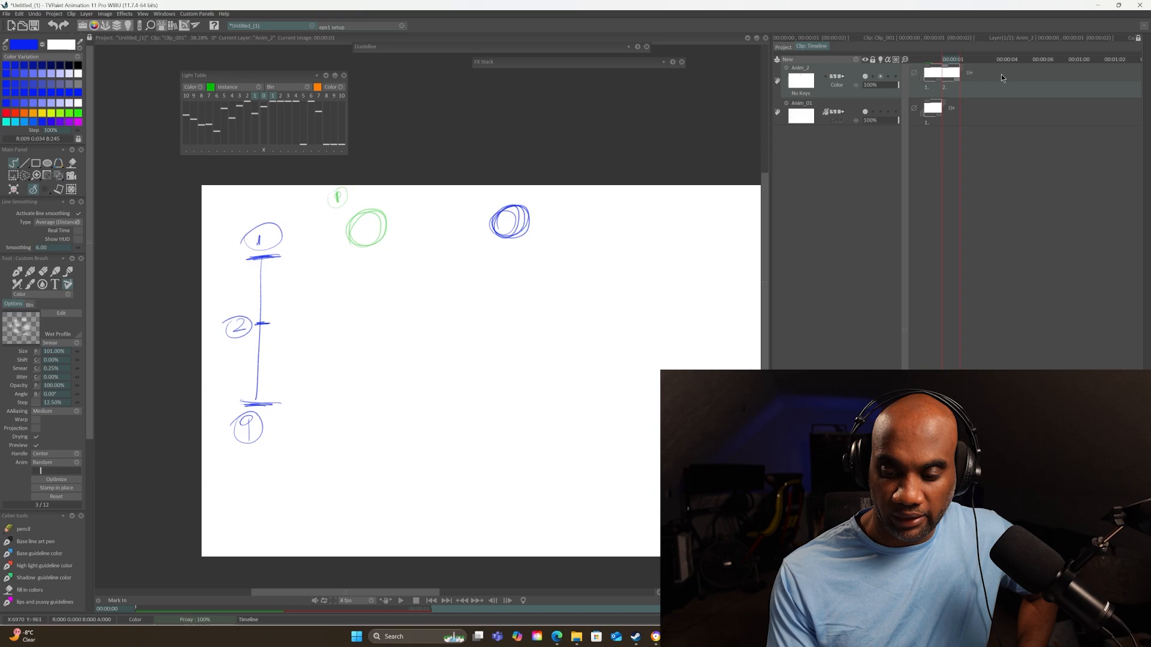
Add an empty third instance to Anim_2 and place it directly after the second frame.
click(1036, 58)
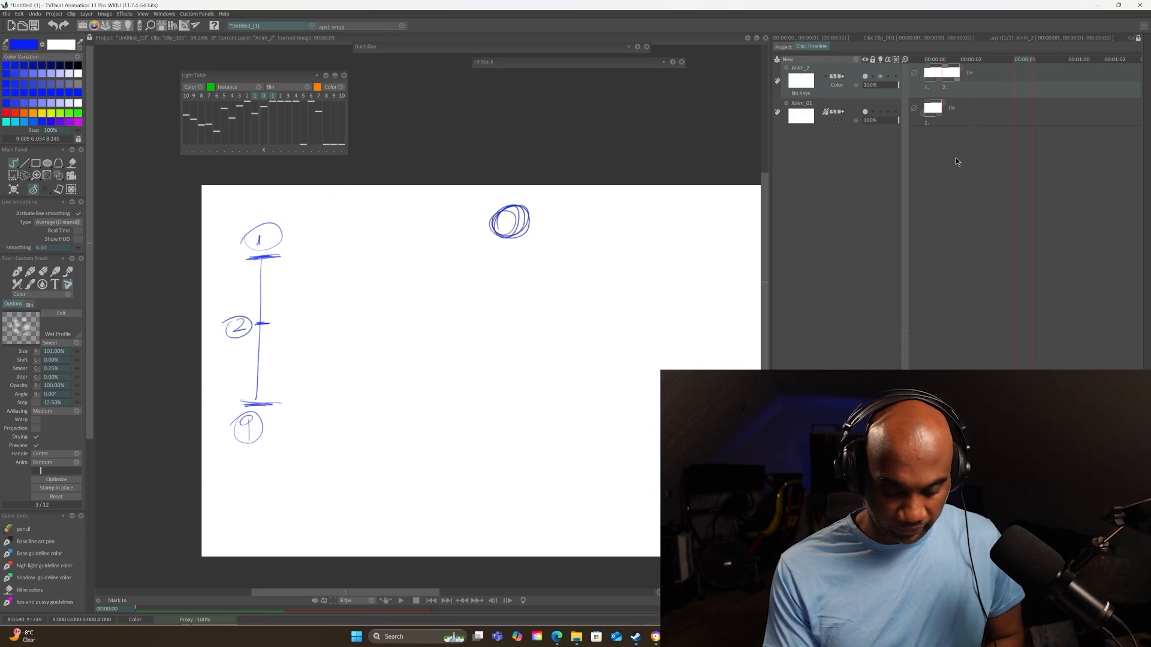
key(Insert)
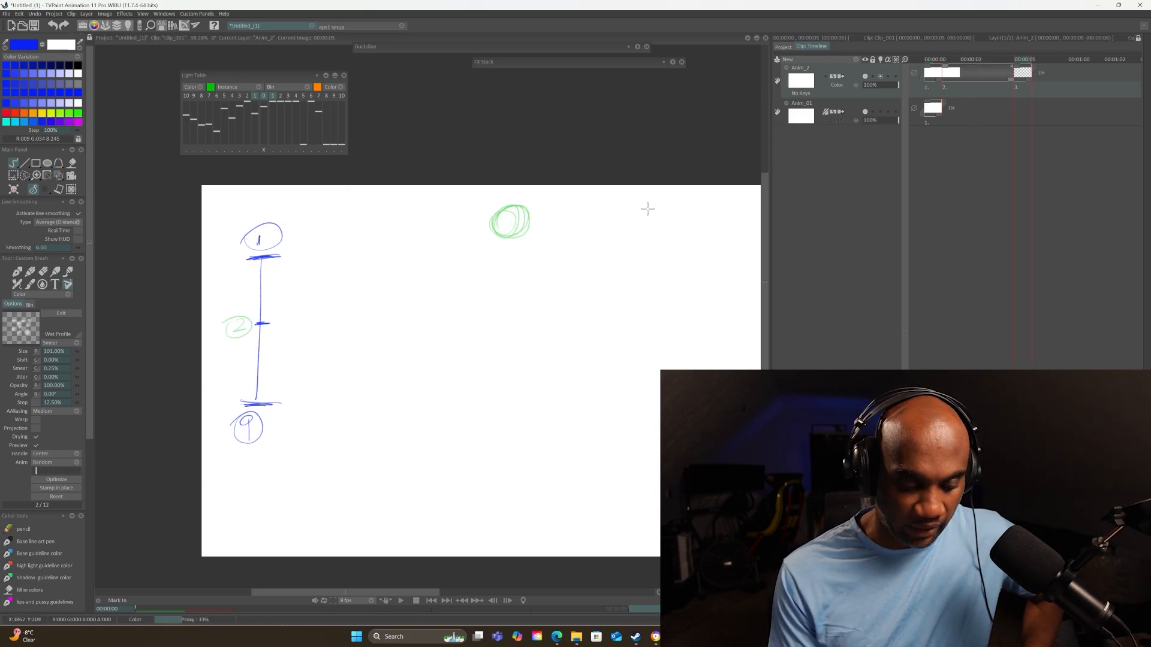
drag(673, 222, 574, 234)
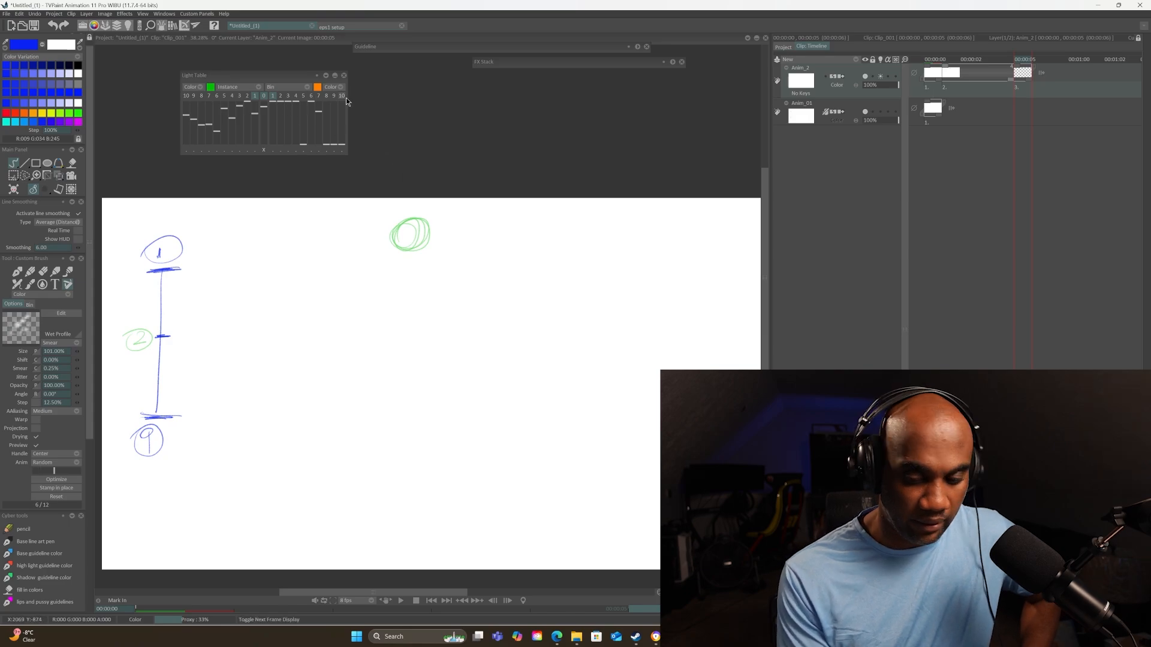
drag(1017, 78, 963, 80)
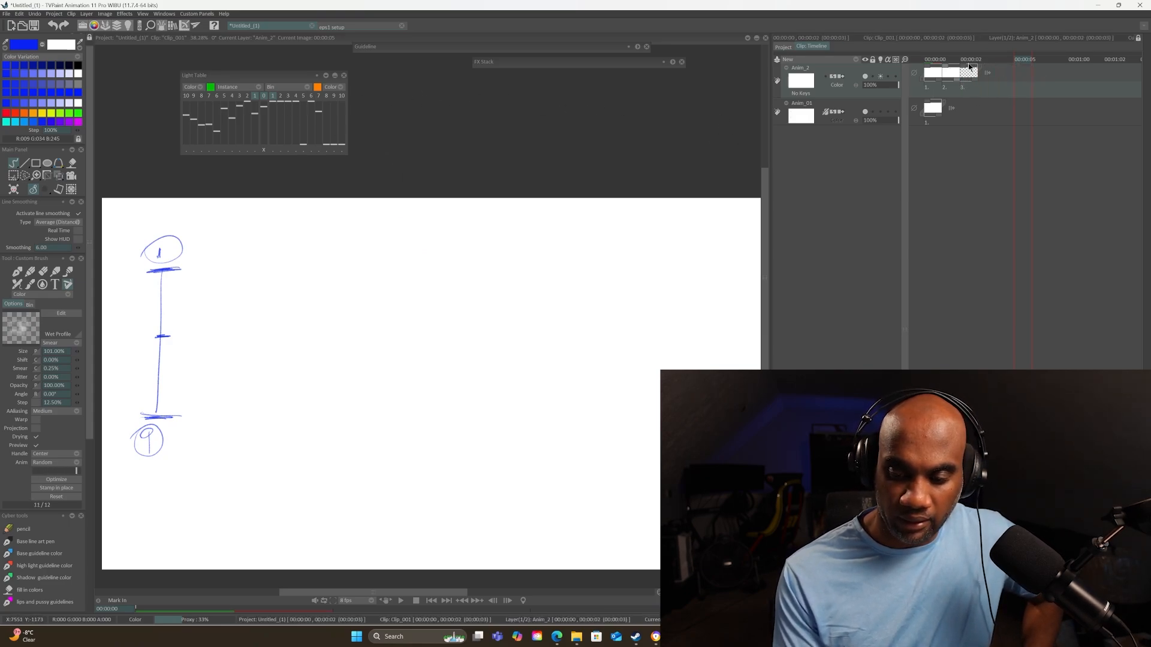
Draw a rough circle on Anim_2's third frame, farther right than the second circle, and play the animation back.
click(970, 60)
click(933, 60)
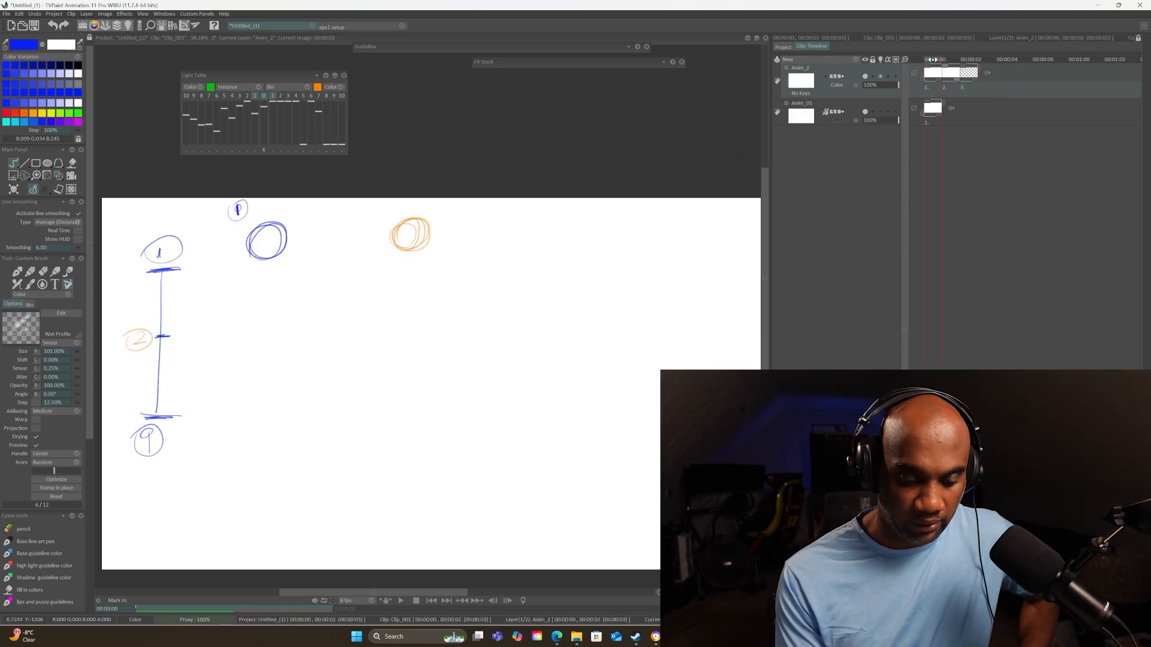
drag(934, 59, 969, 59)
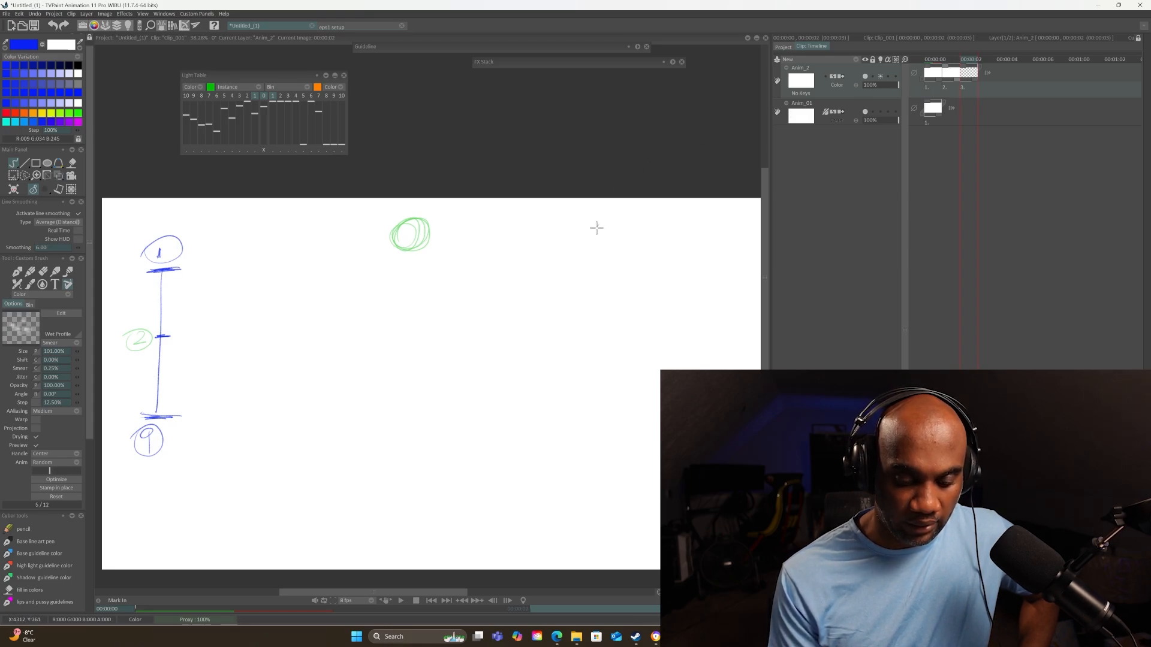
drag(596, 227, 600, 223)
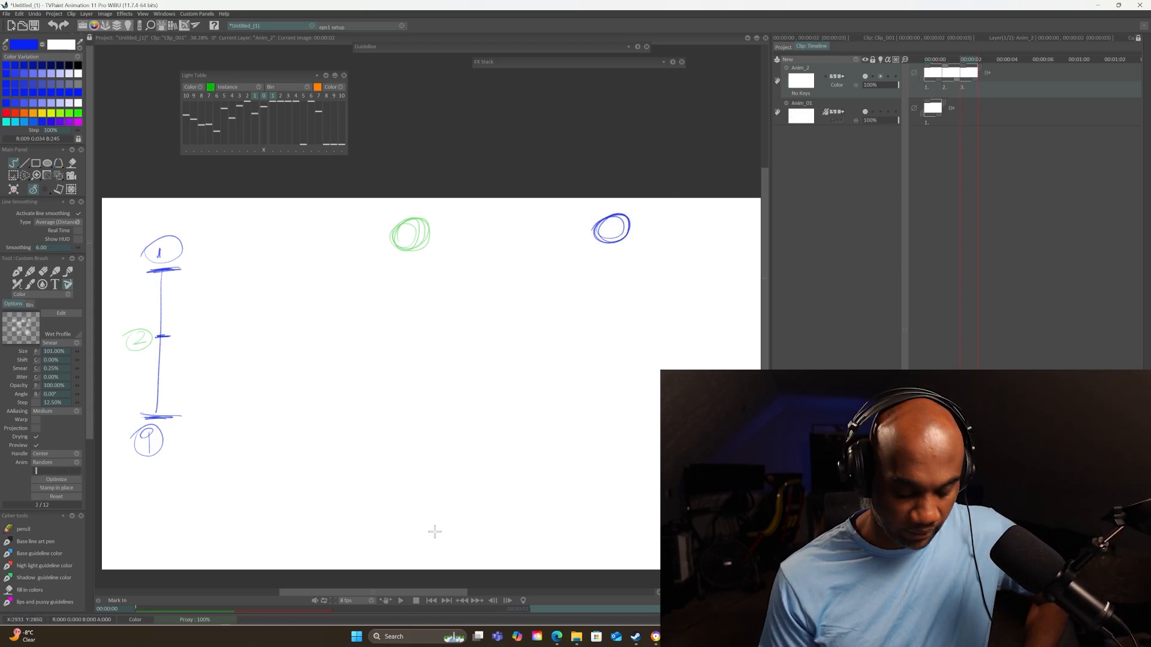
click(401, 601)
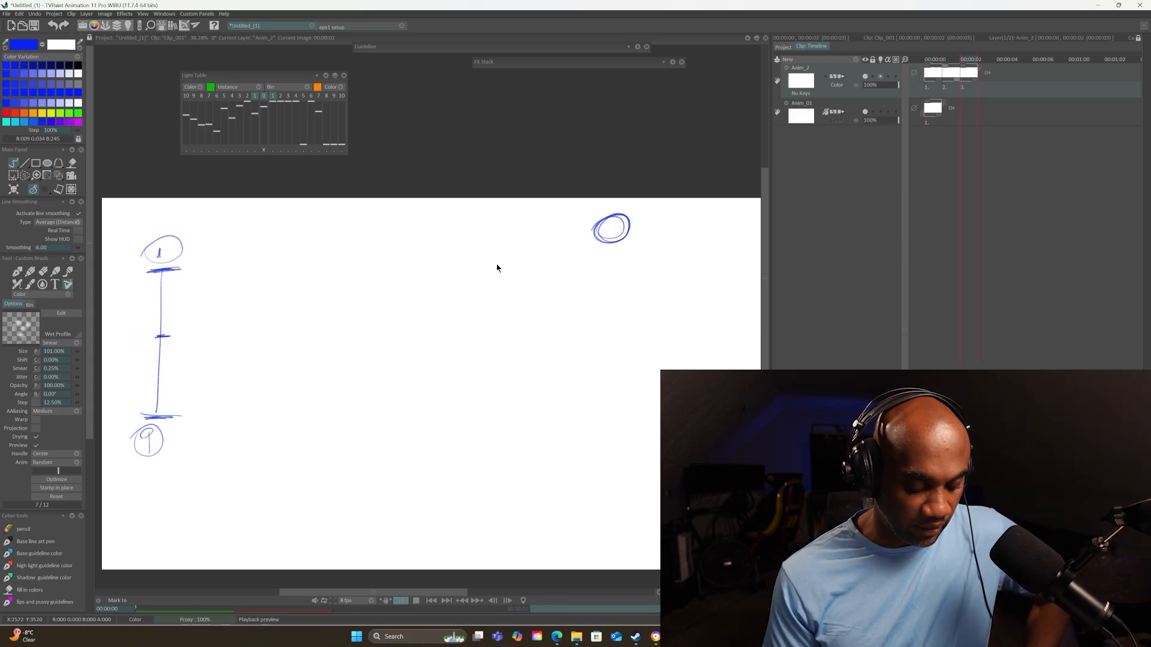
click(414, 601)
Try to erase the circled 2 beside the chart on Anim_2's second frame with the custom brush in Erase mode.
click(936, 59)
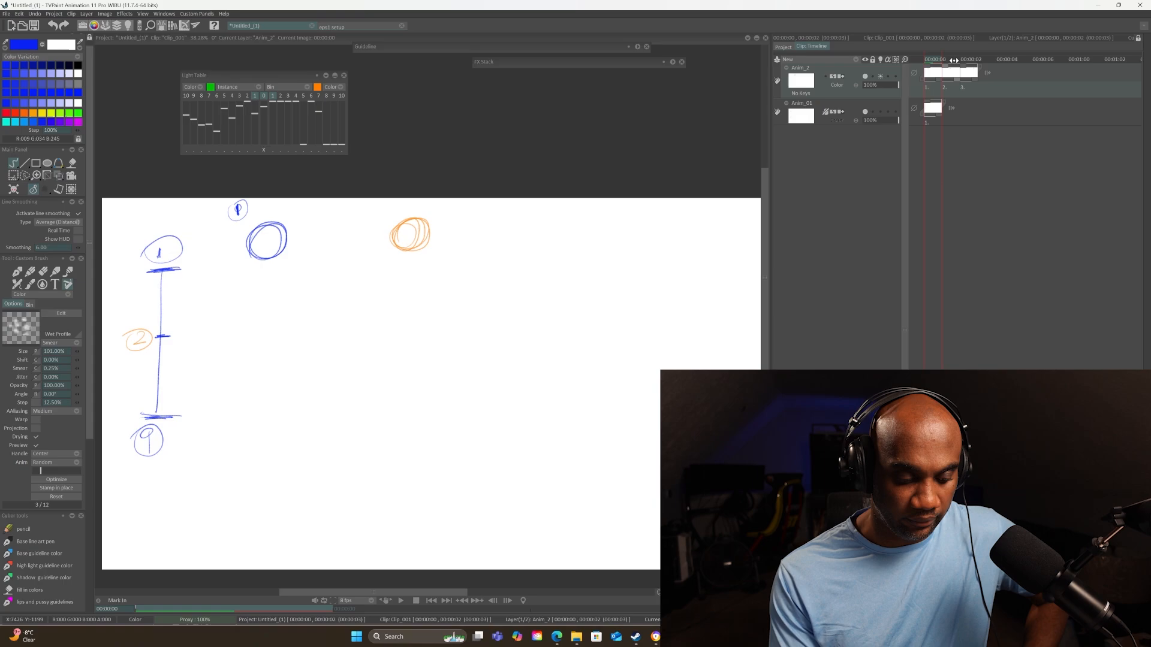
click(953, 60)
drag(131, 342, 135, 327)
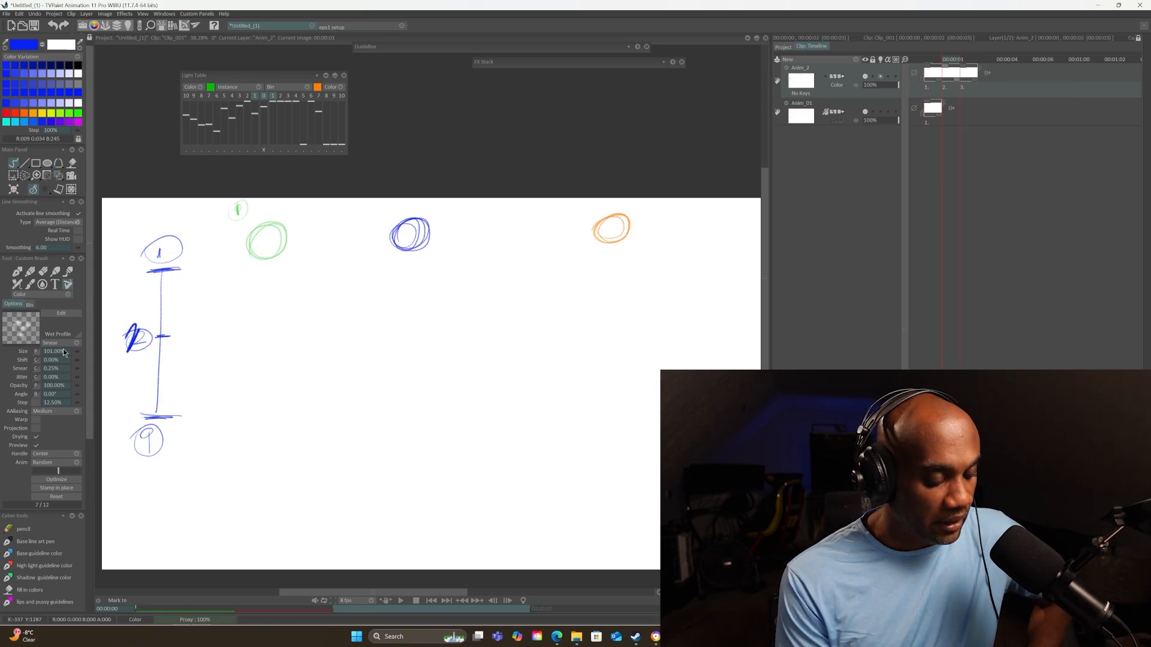
click(65, 294)
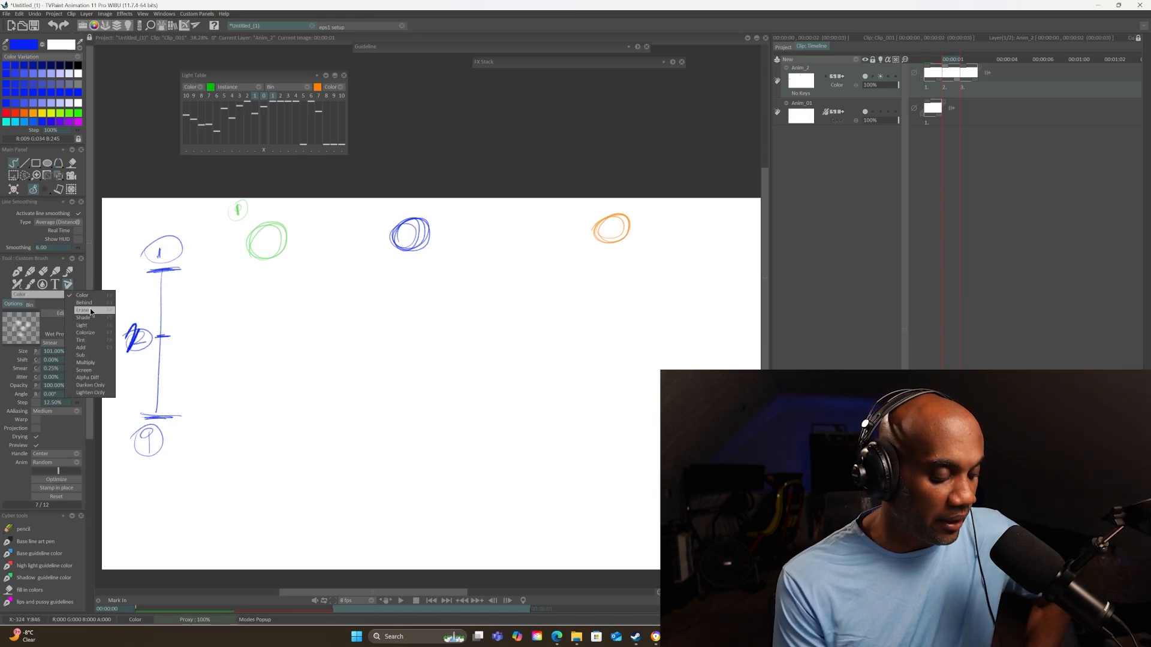
click(90, 310)
drag(135, 346, 133, 324)
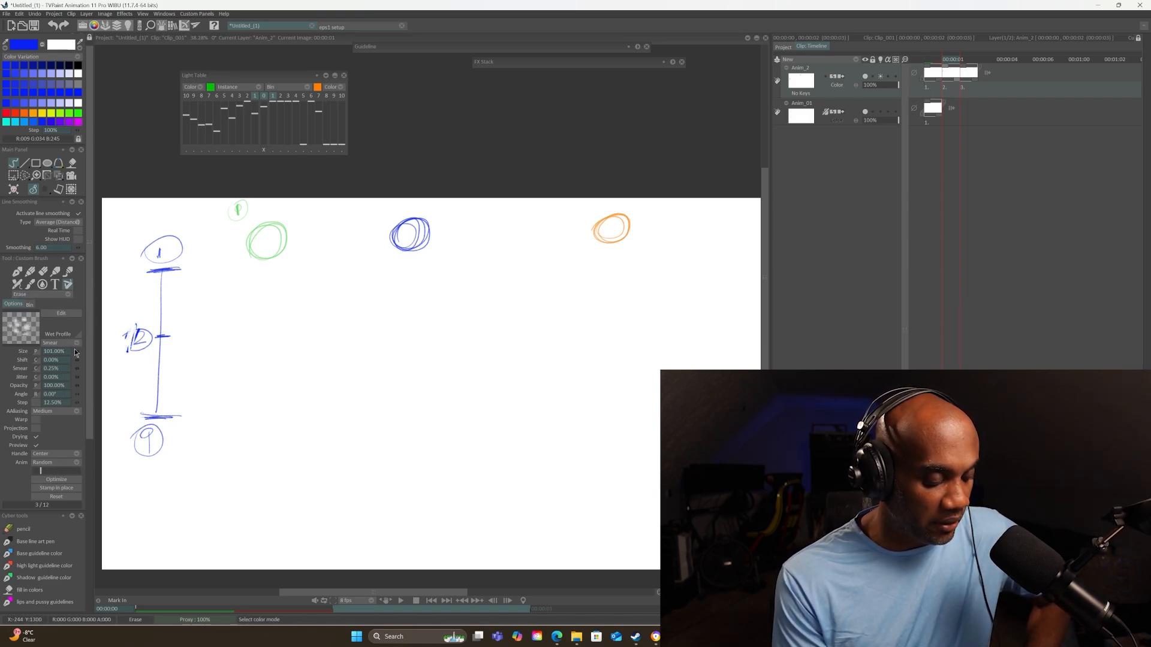
mouse_move(76, 353)
mouse_down()
mouse_move(133, 331)
mouse_move(134, 320)
mouse_up()
drag(76, 351, 103, 357)
Erase the rest of the circled 2 with the Pen Brush in Erase mode at size 21.50, and return to the custom brush.
click(17, 271)
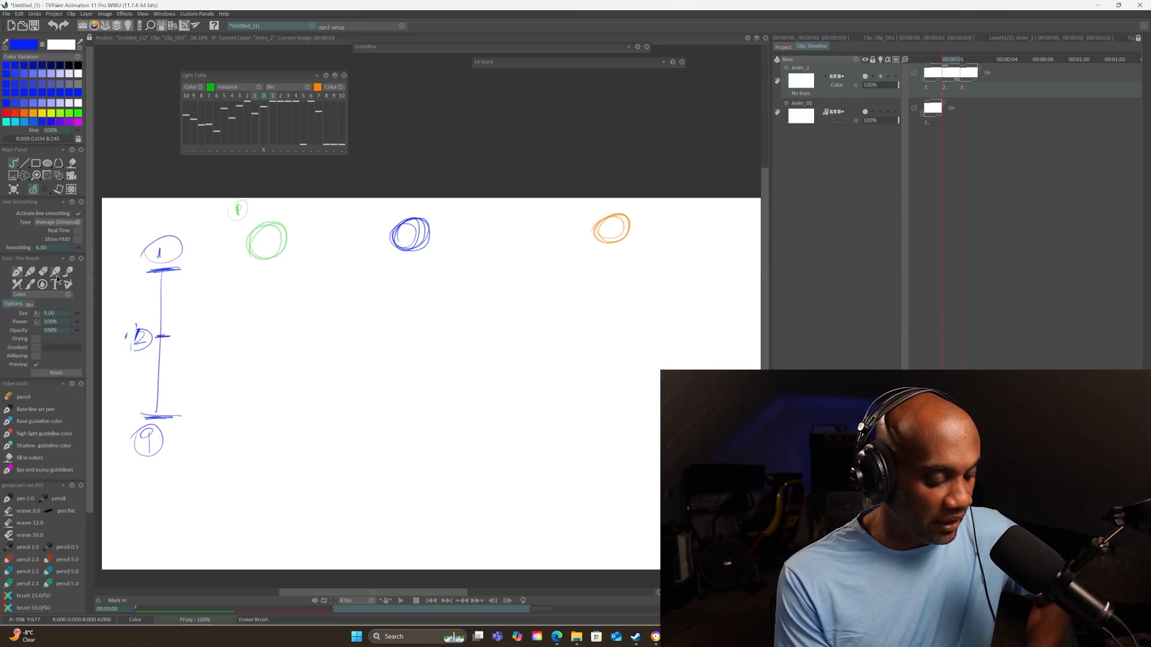
mouse_move(88, 315)
mouse_down()
mouse_move(145, 333)
mouse_move(138, 349)
mouse_move(140, 328)
mouse_move(129, 334)
mouse_move(148, 359)
mouse_move(124, 328)
mouse_move(148, 333)
mouse_up()
click(64, 295)
click(92, 305)
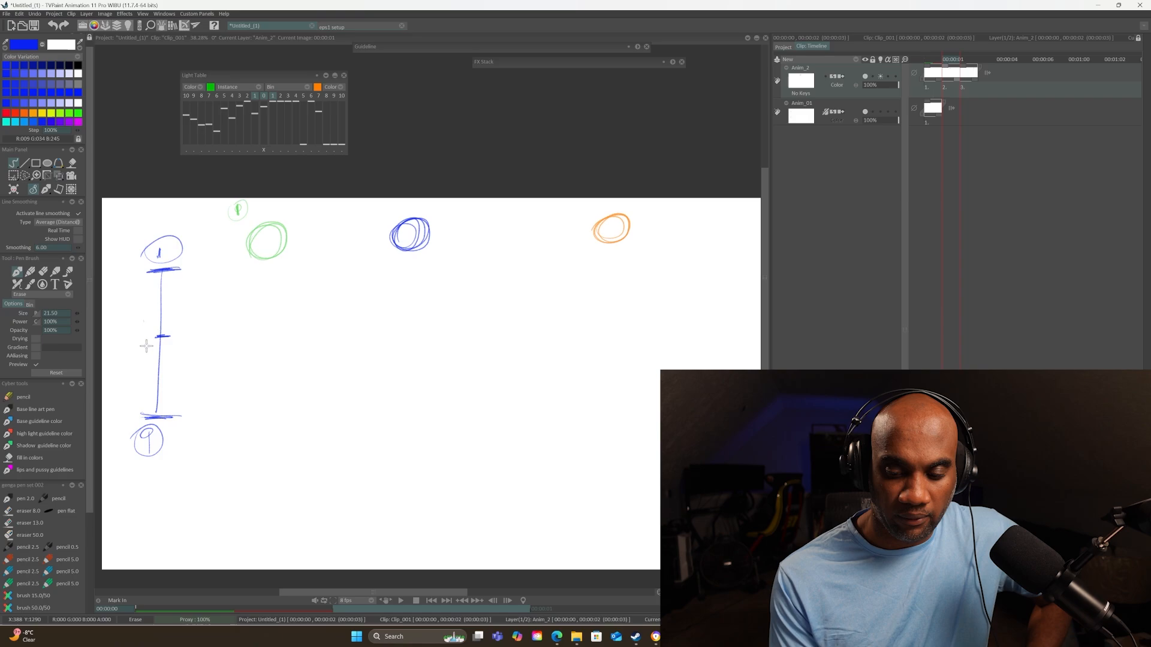
key(b)
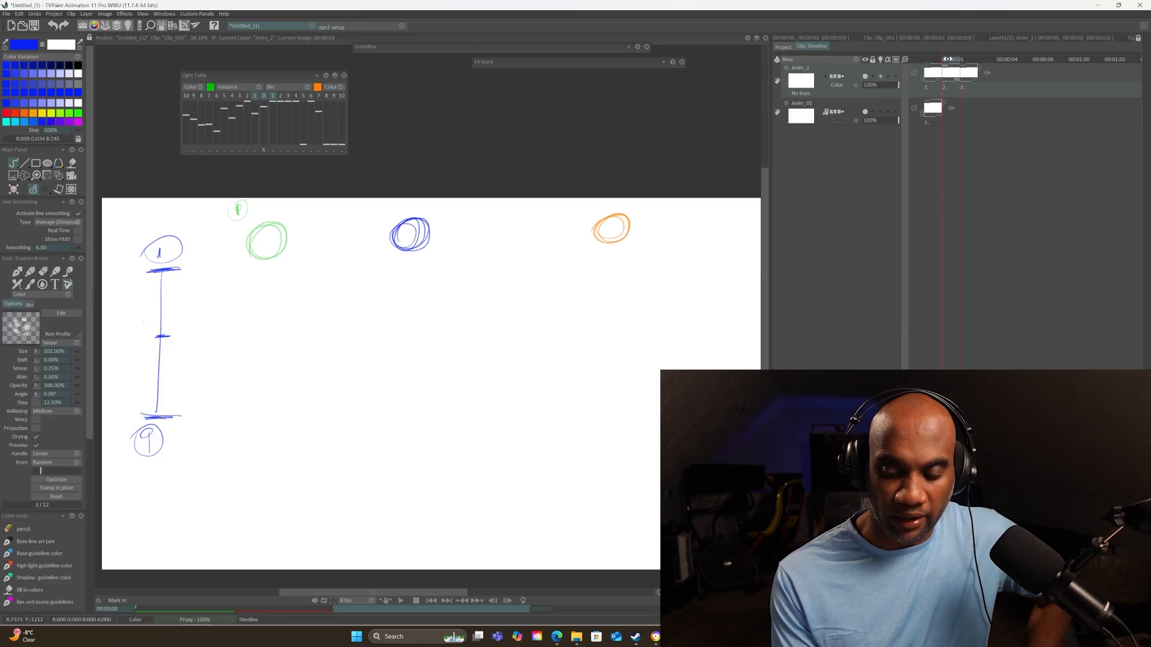
Write a small circled 2 above the second circle on Anim_2's second frame.
mouse_move(948, 59)
mouse_down()
mouse_move(968, 60)
mouse_move(936, 60)
mouse_up()
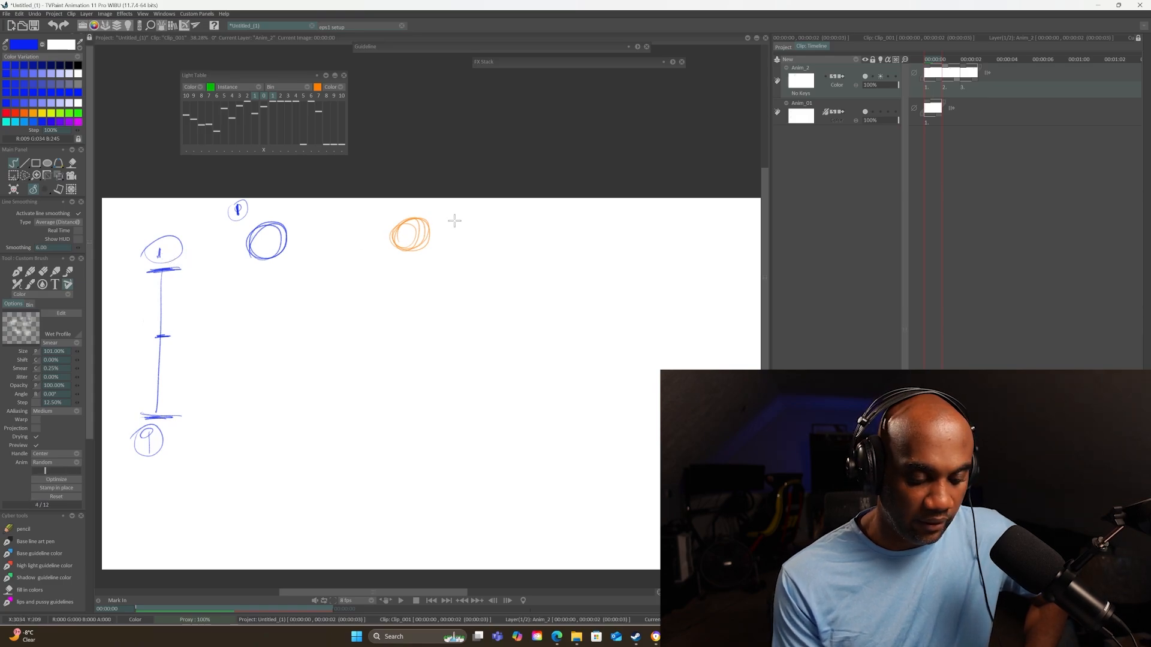
click(946, 58)
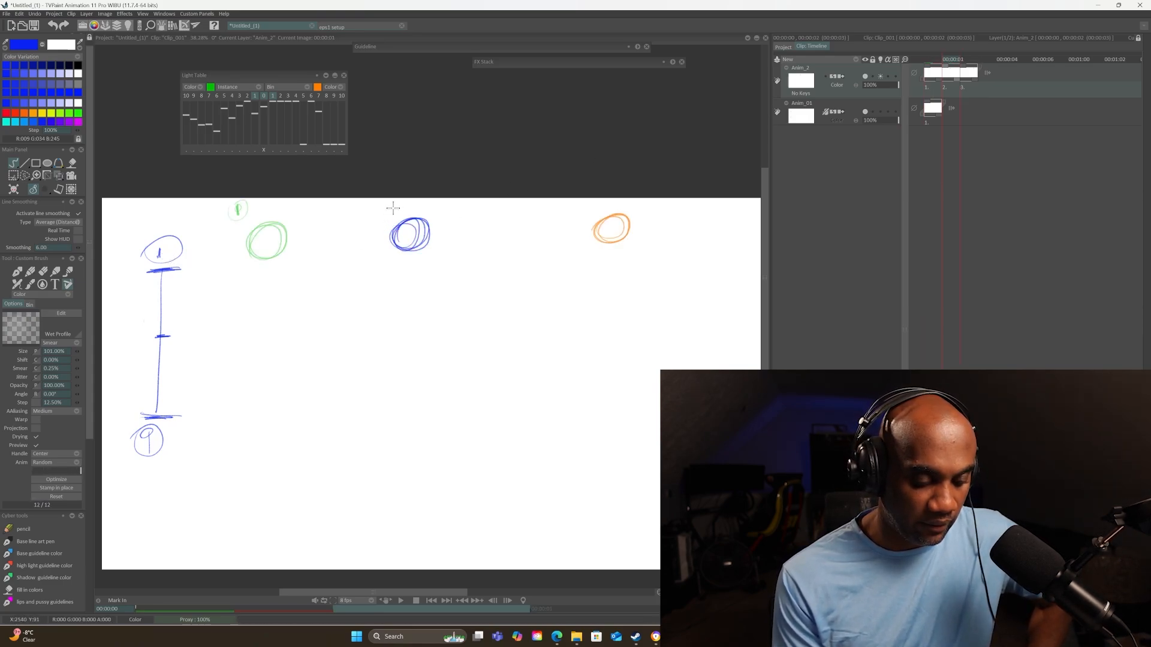
mouse_move(387, 208)
mouse_down()
mouse_move(405, 213)
mouse_move(389, 202)
mouse_up()
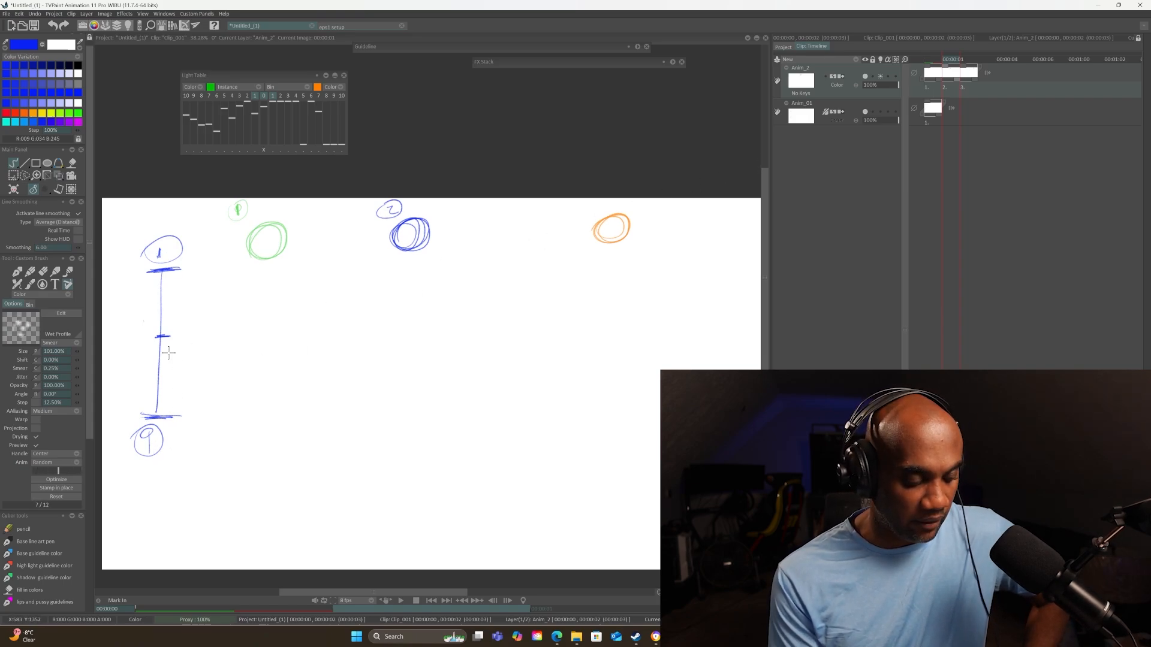
Write a circled 2 beside the chart's middle tick on Anim_01's second frame.
mouse_move(132, 334)
mouse_down()
mouse_move(139, 343)
mouse_move(136, 331)
mouse_up()
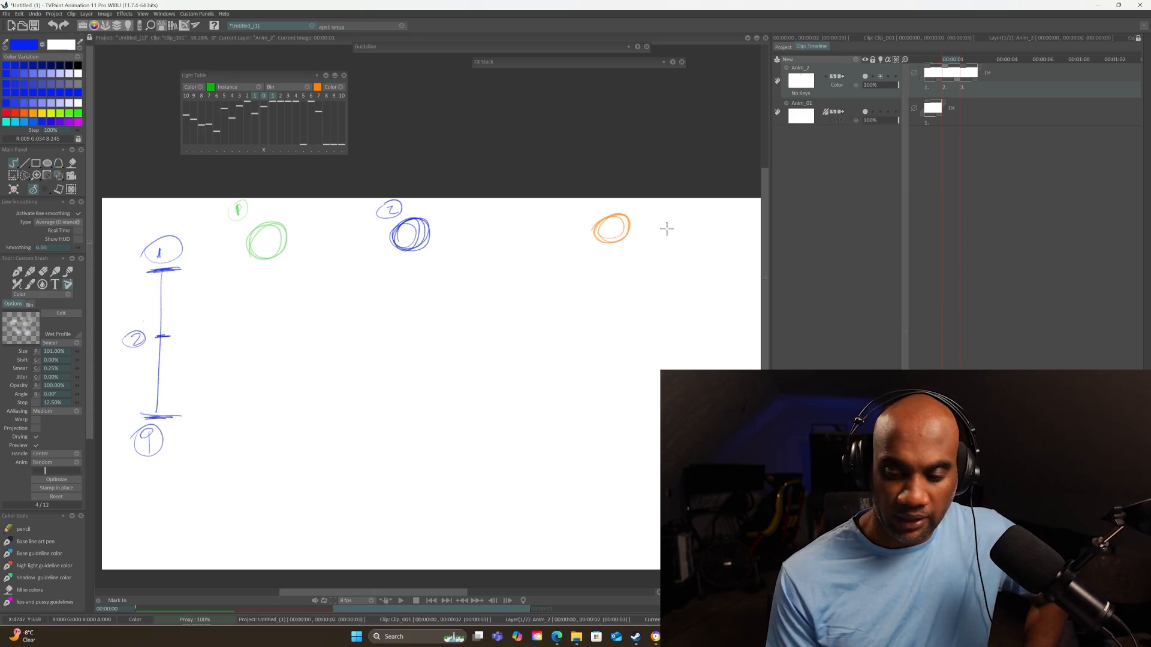
click(883, 120)
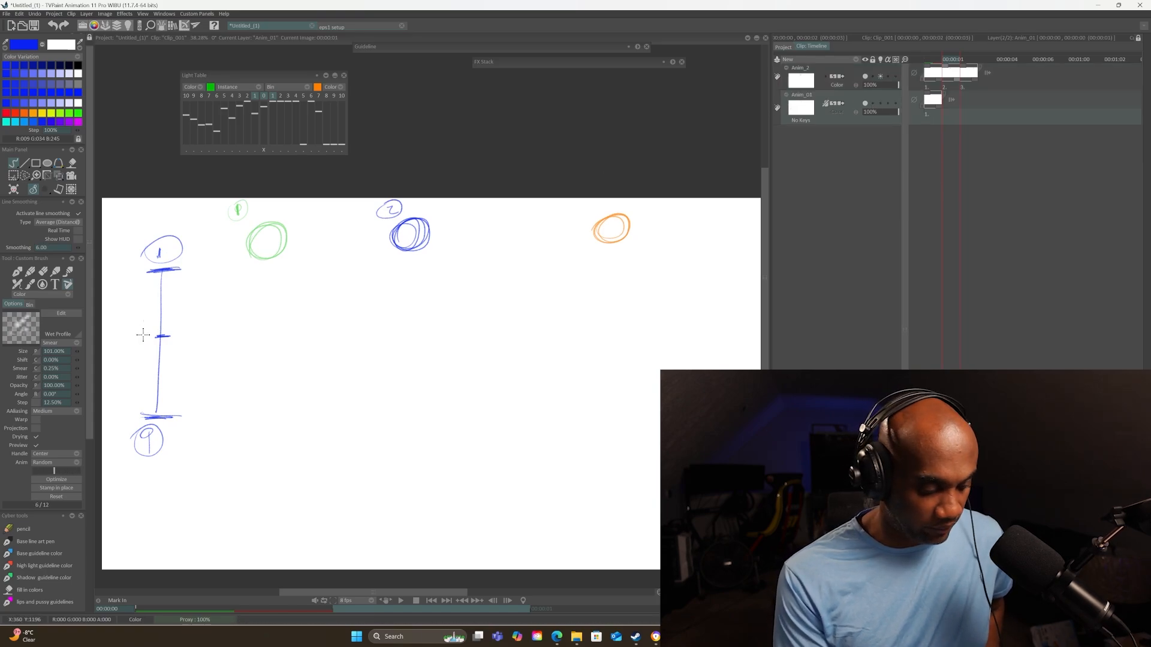
drag(137, 334, 151, 337)
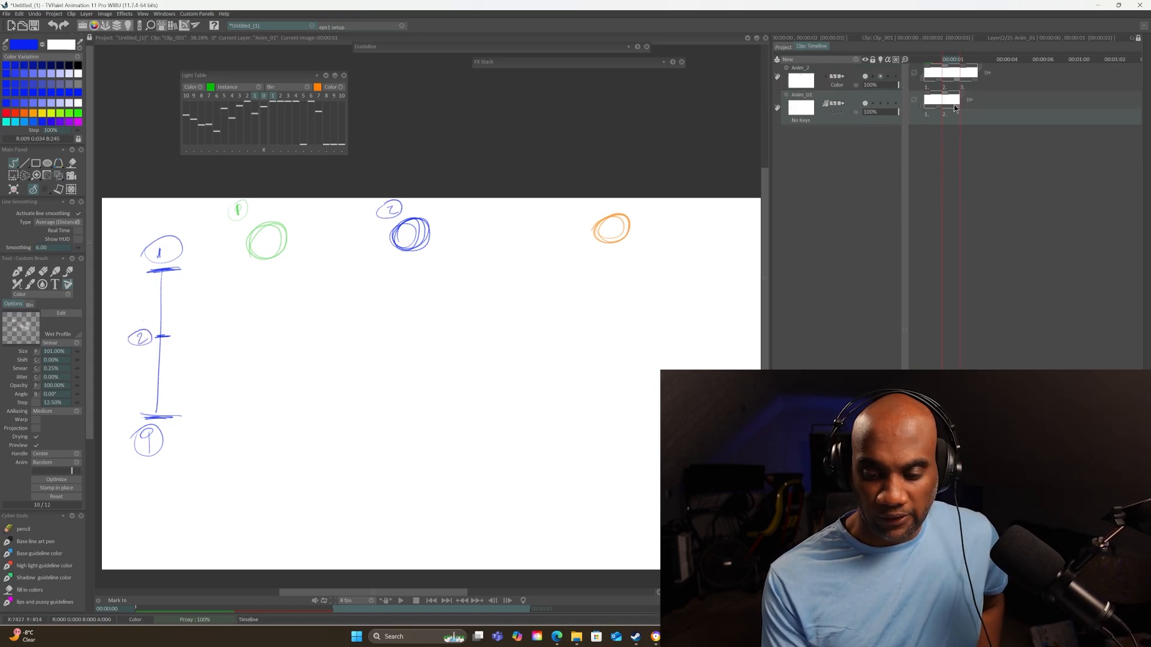
Hold one chart drawing over Anim_01's first two frames and write a circled 9 beside the third circle on its third frame.
drag(946, 94, 960, 94)
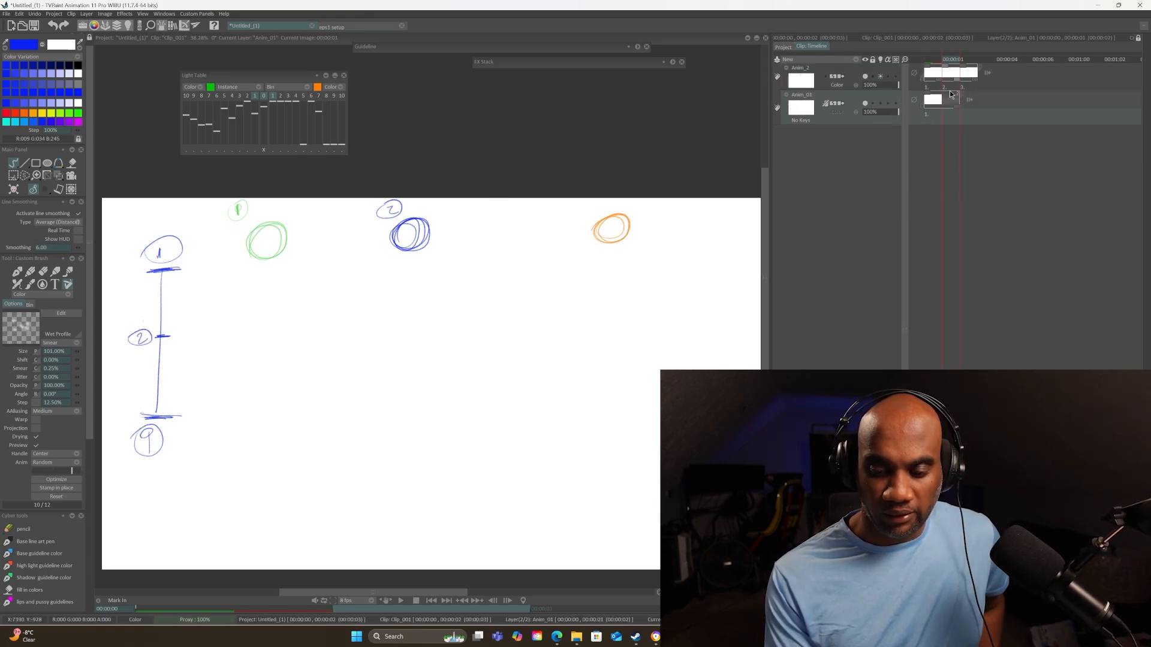
click(967, 62)
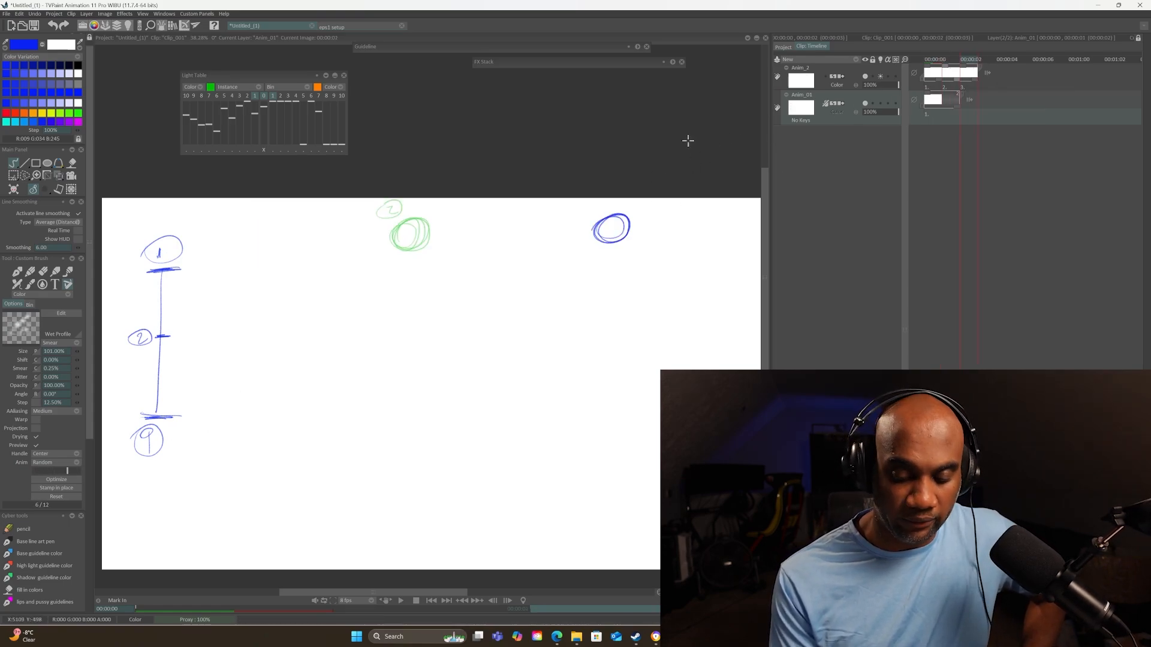
drag(632, 207, 638, 203)
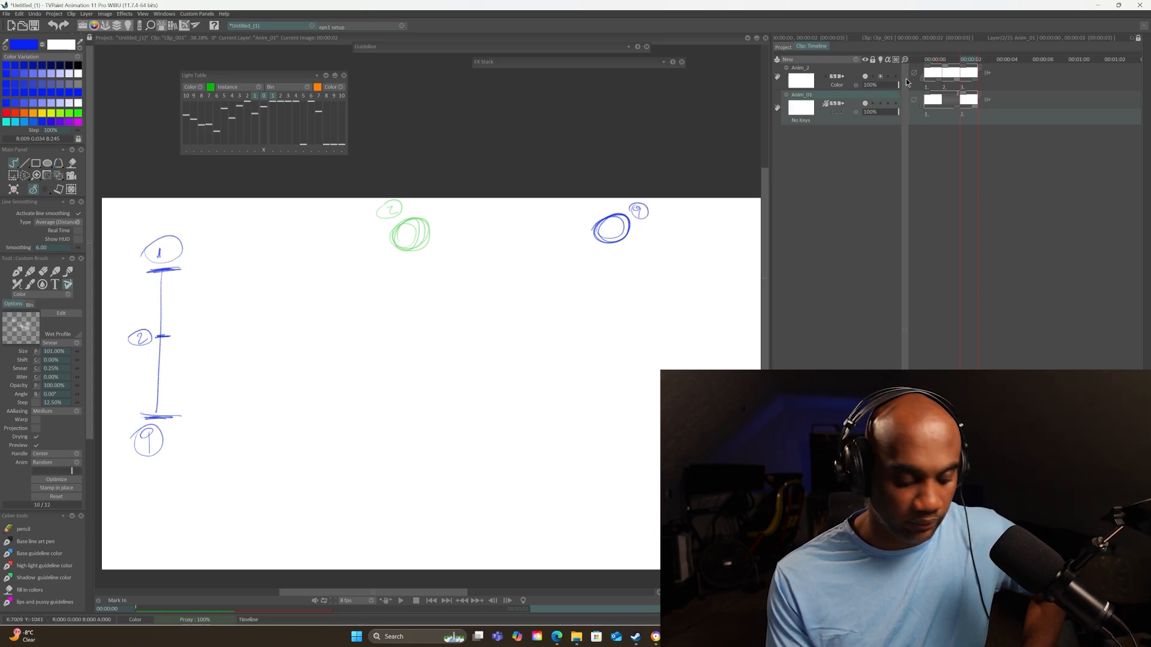
Draw short horizontal ticks near the lower end of the chart's vertical line on Anim_01's first frame.
click(934, 64)
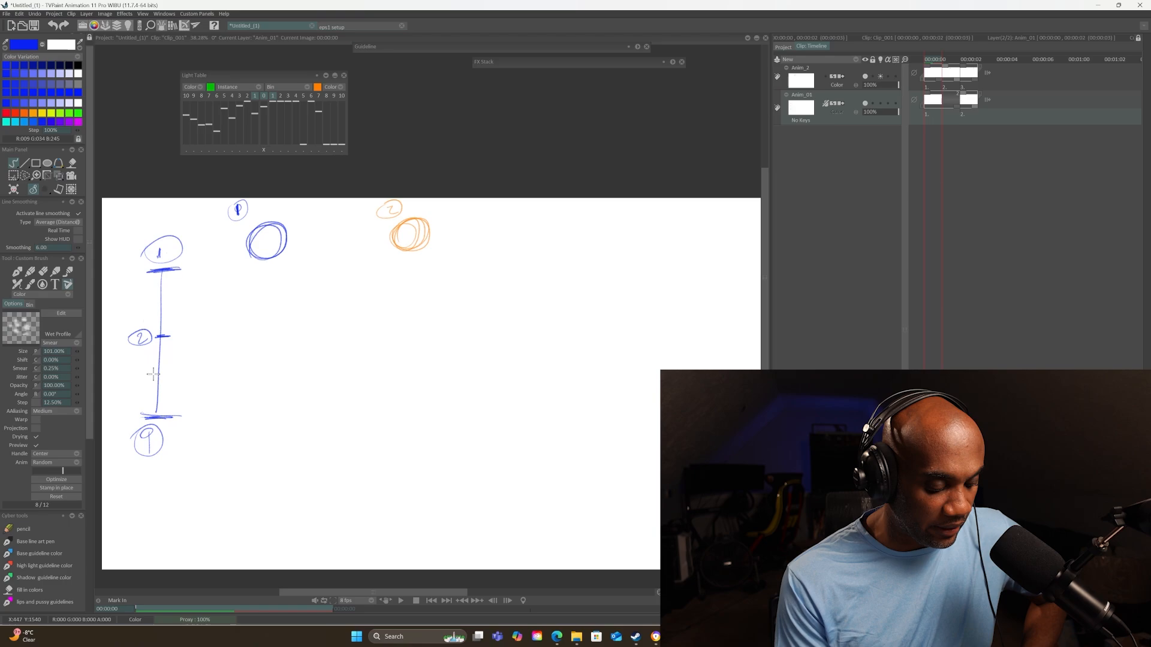
drag(151, 392, 169, 391)
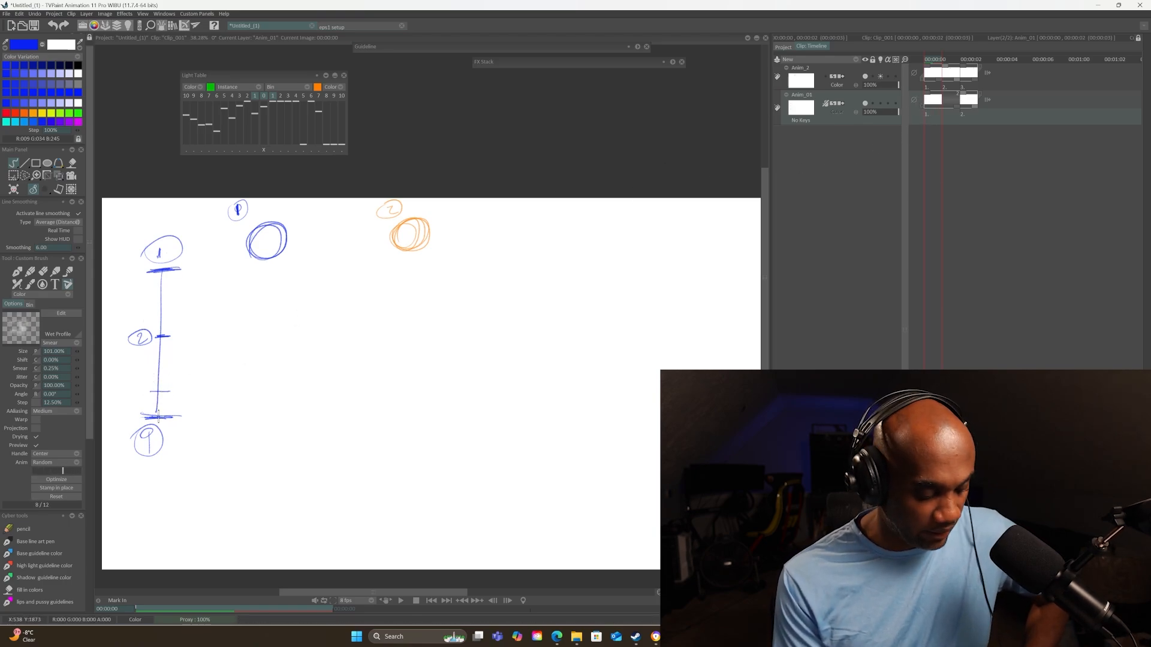
drag(154, 401, 164, 401)
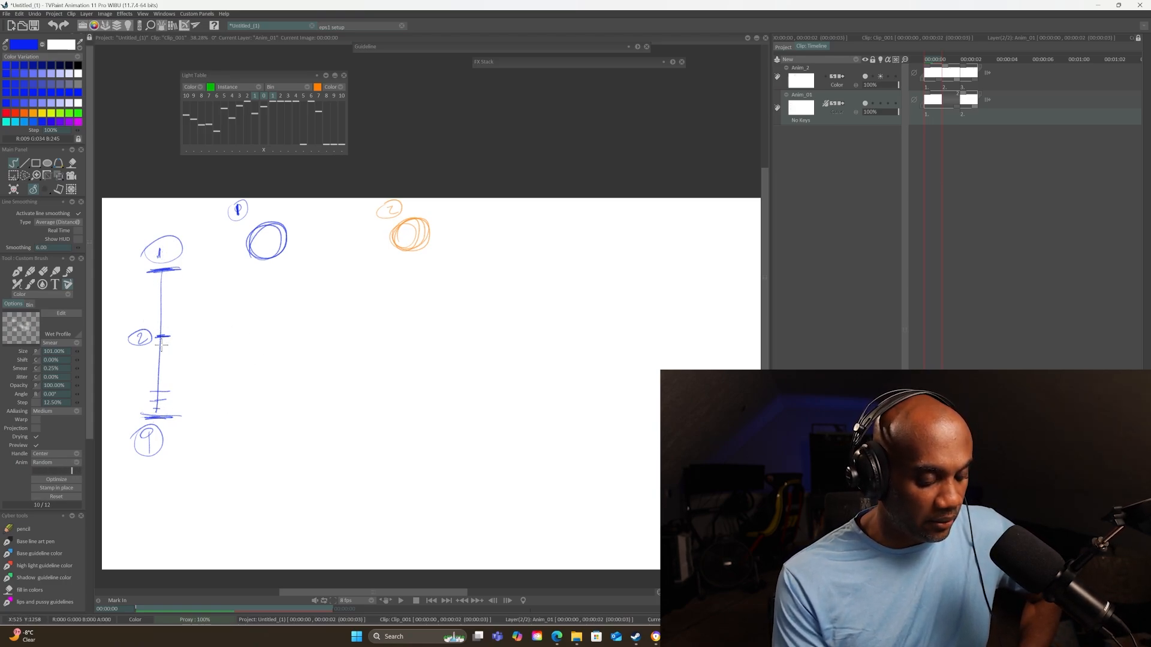
drag(151, 392, 157, 392)
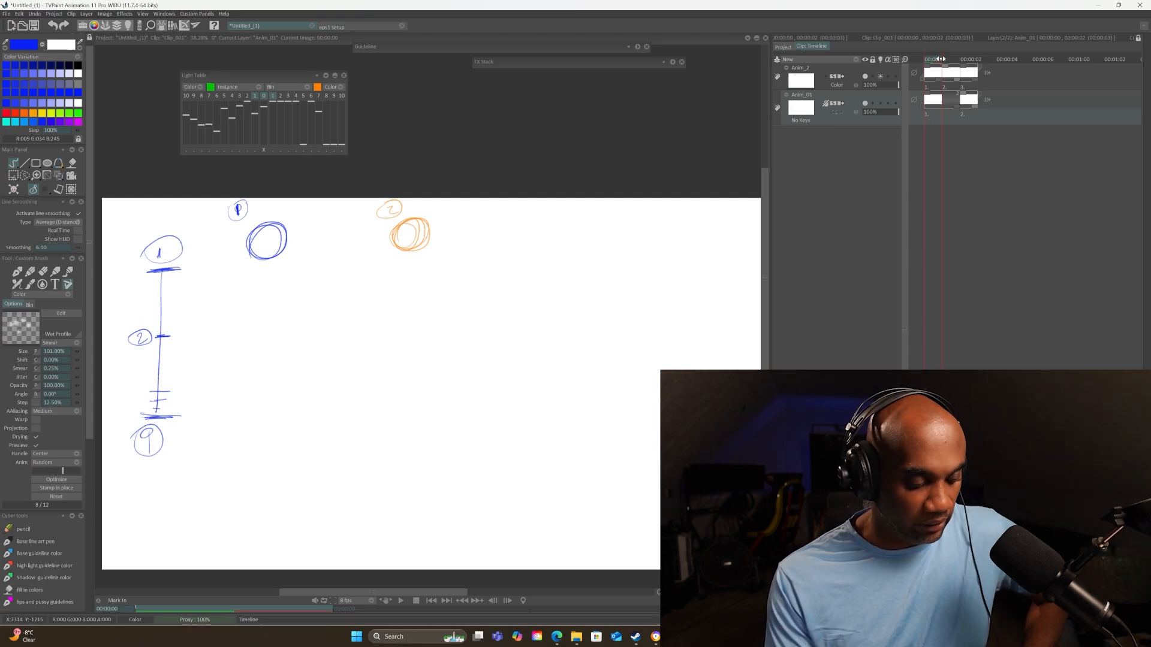
Extend the exposure of Anim_2's second drawing until its third drawing starts at 00:00:01:00.
drag(940, 58, 946, 59)
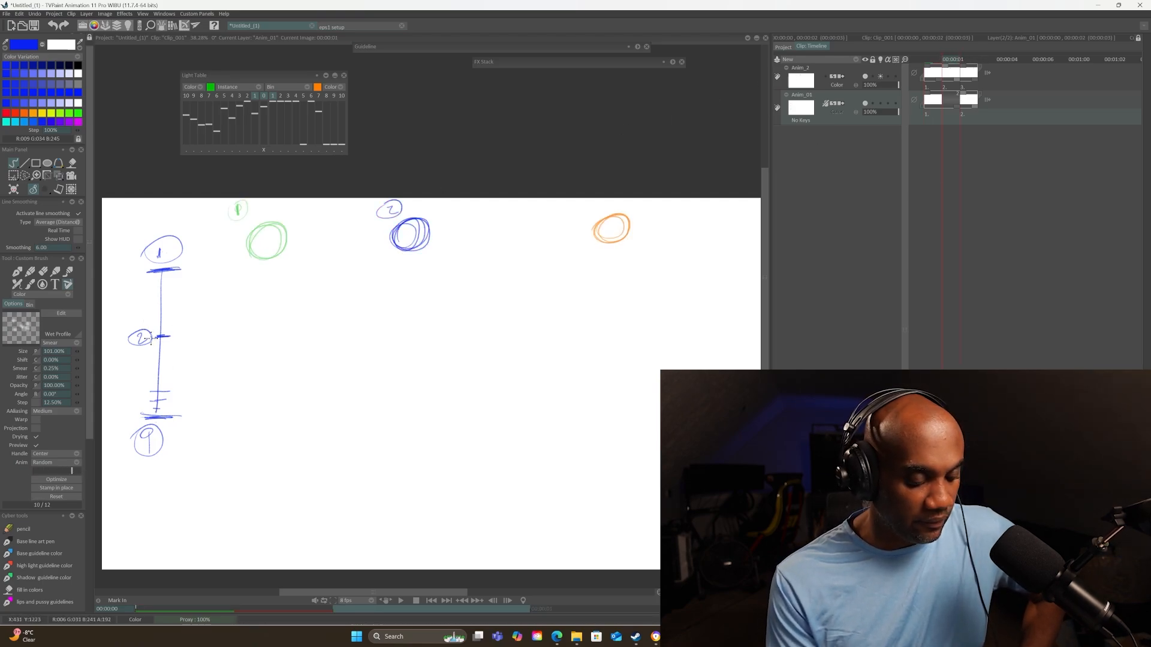
click(963, 84)
mouse_move(961, 81)
mouse_down()
mouse_move(1030, 81)
mouse_move(964, 75)
mouse_move(998, 64)
mouse_move(1070, 72)
mouse_up()
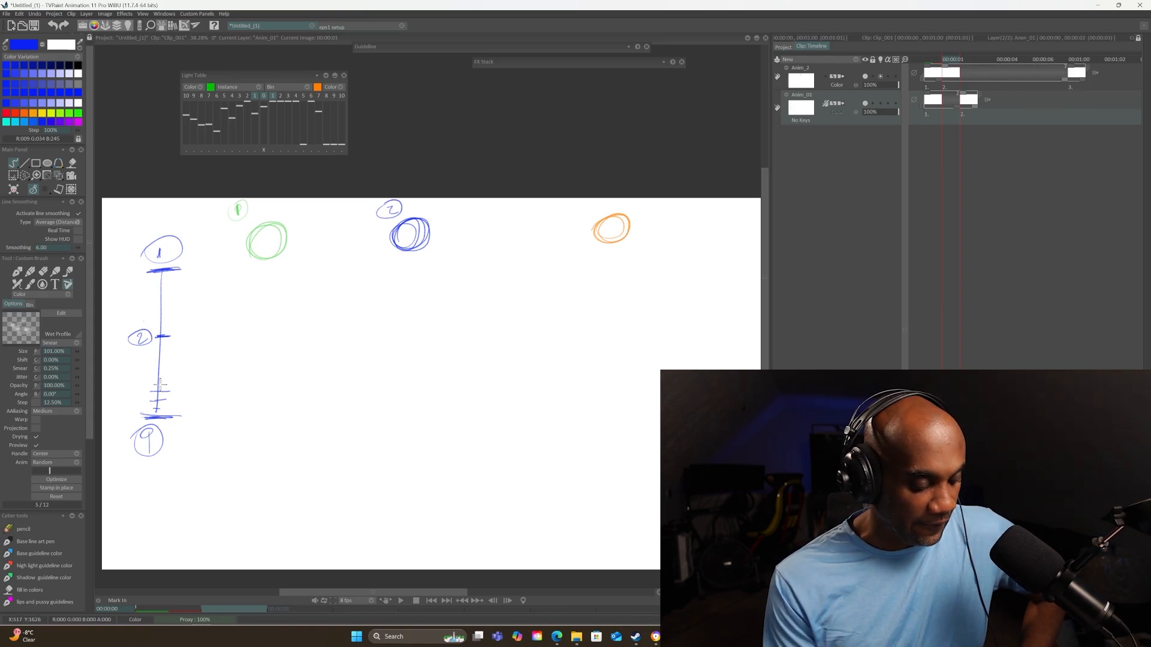
Write a circled 3 beside the highest of the chart's new lower ticks and hold that drawing over Anim_01's first two frames.
drag(154, 385, 136, 393)
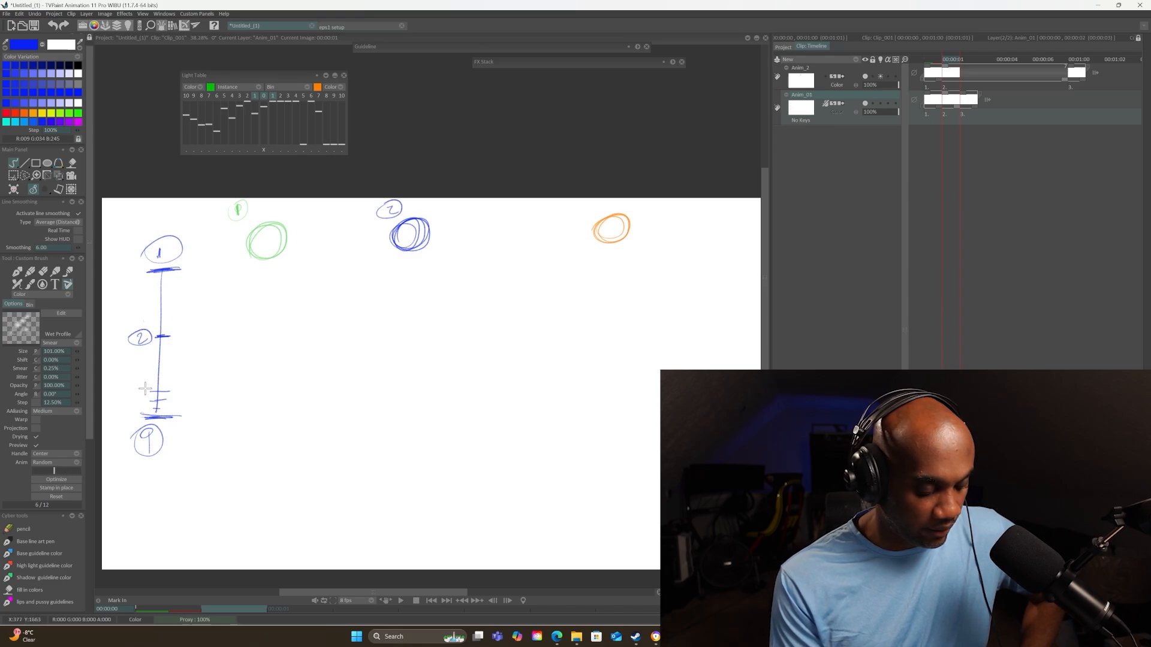
drag(141, 387, 143, 396)
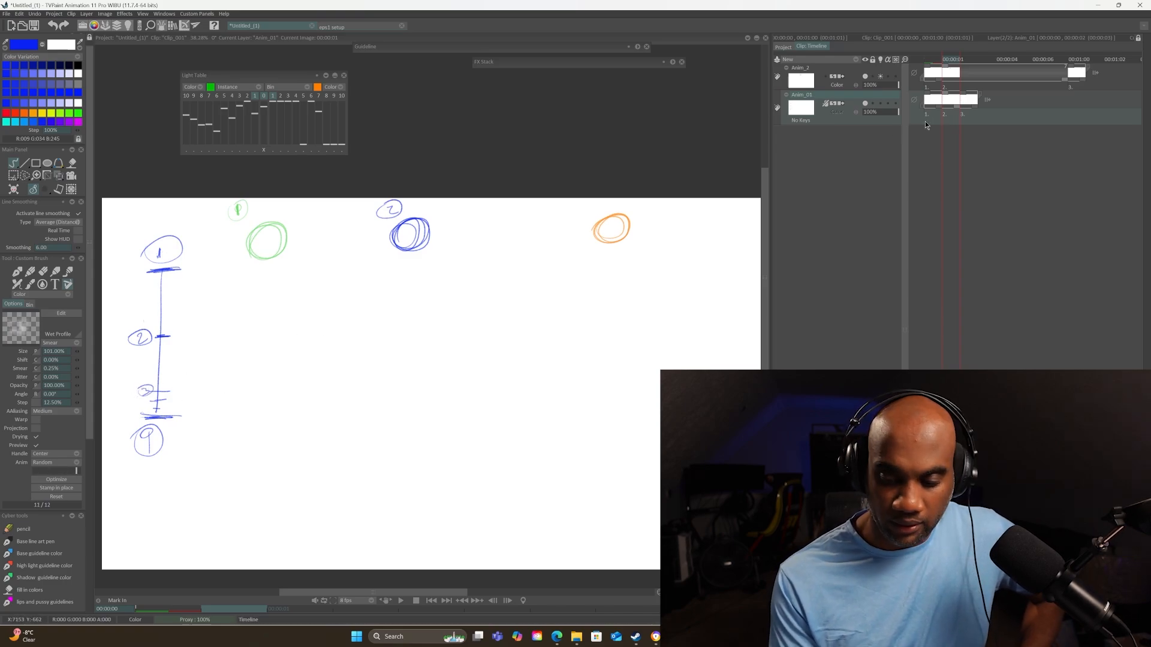
mouse_move(963, 95)
mouse_down()
mouse_move(933, 97)
mouse_move(945, 99)
mouse_up()
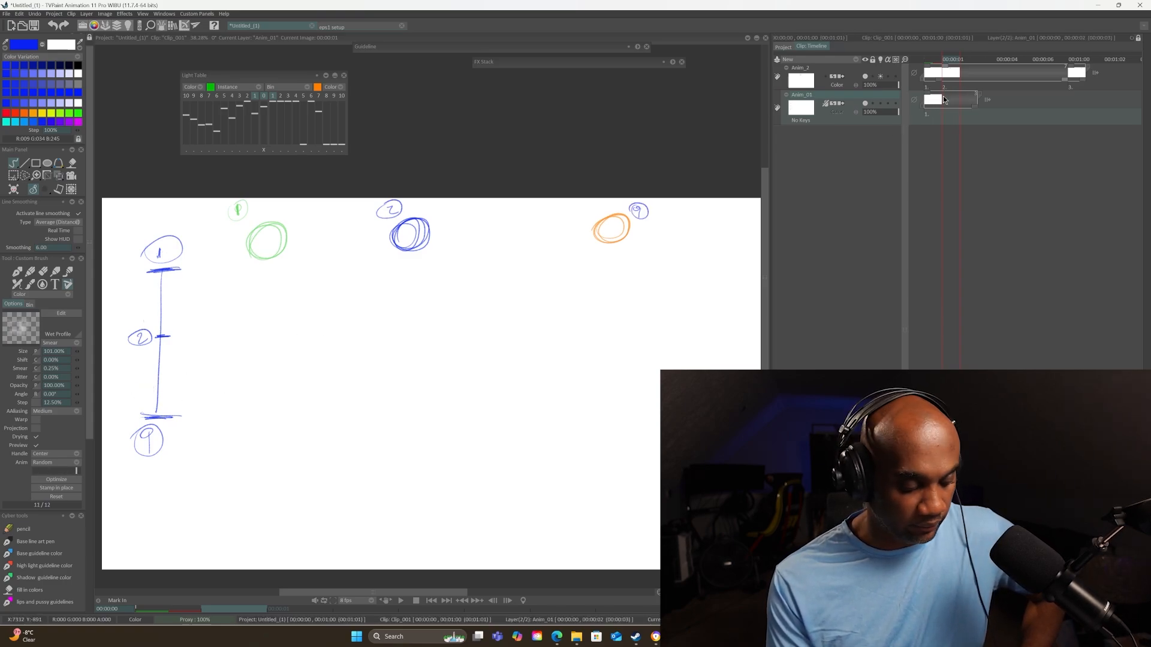
key(ctrl+z)
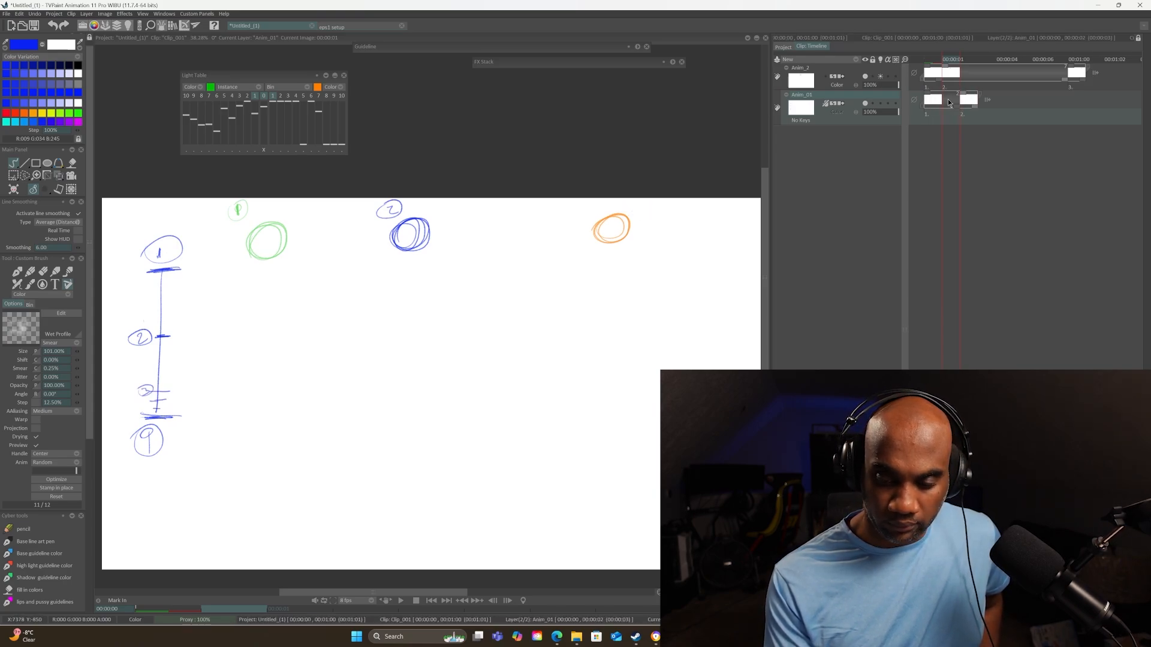
mouse_move(929, 89)
mouse_down()
mouse_move(974, 91)
mouse_move(945, 97)
mouse_up()
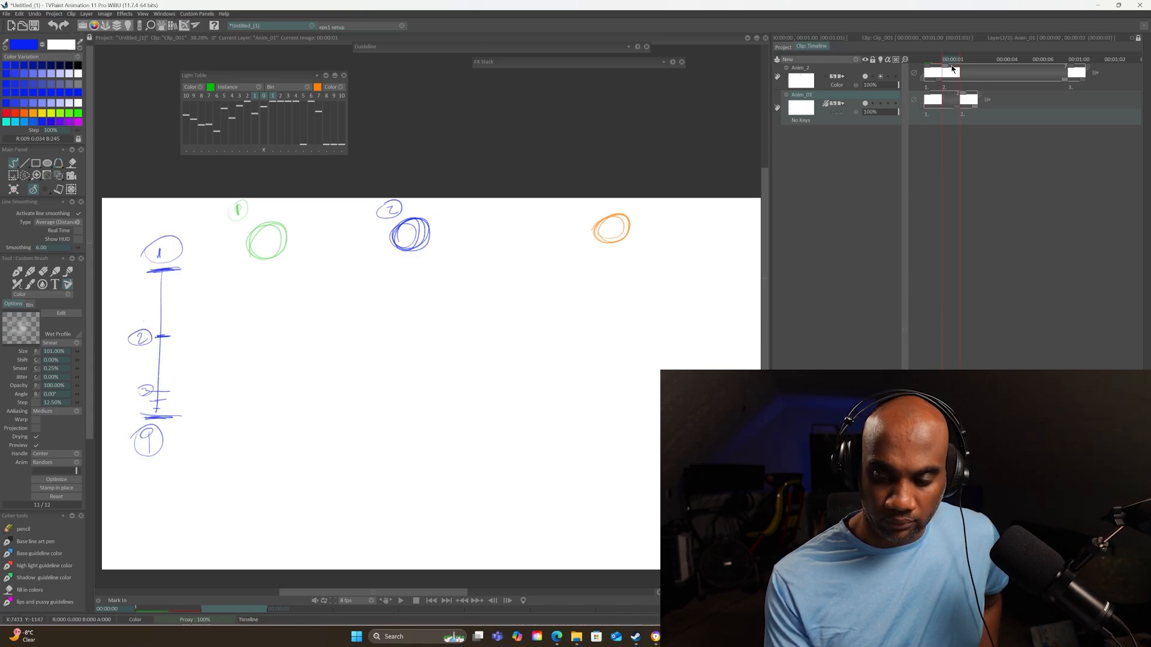
Extend the exposure of Anim_01's chart drawing until its last drawing sits one frame past Anim_2's last drawing.
click(936, 58)
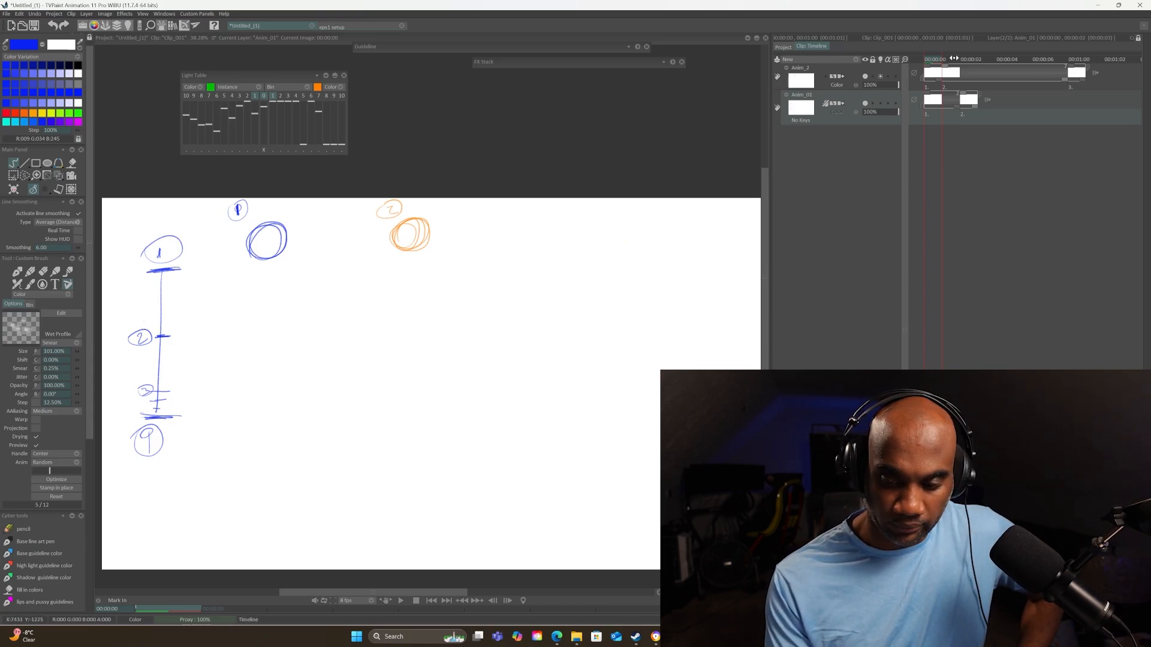
key(Right)
drag(1030, 60, 1021, 60)
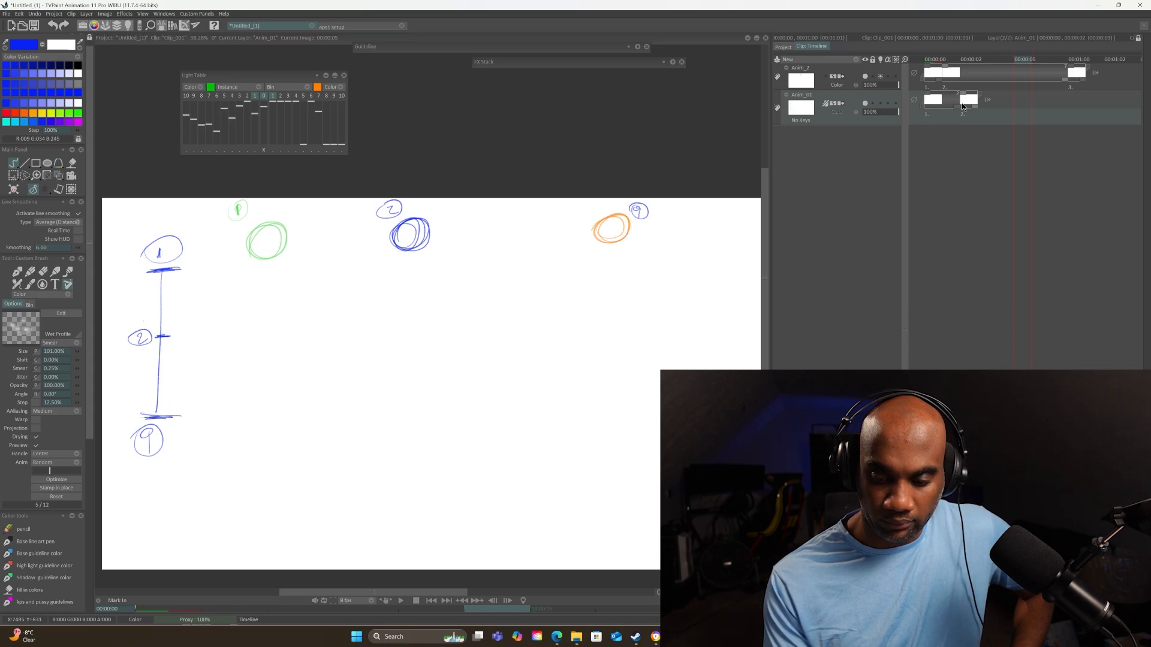
drag(963, 106, 1086, 102)
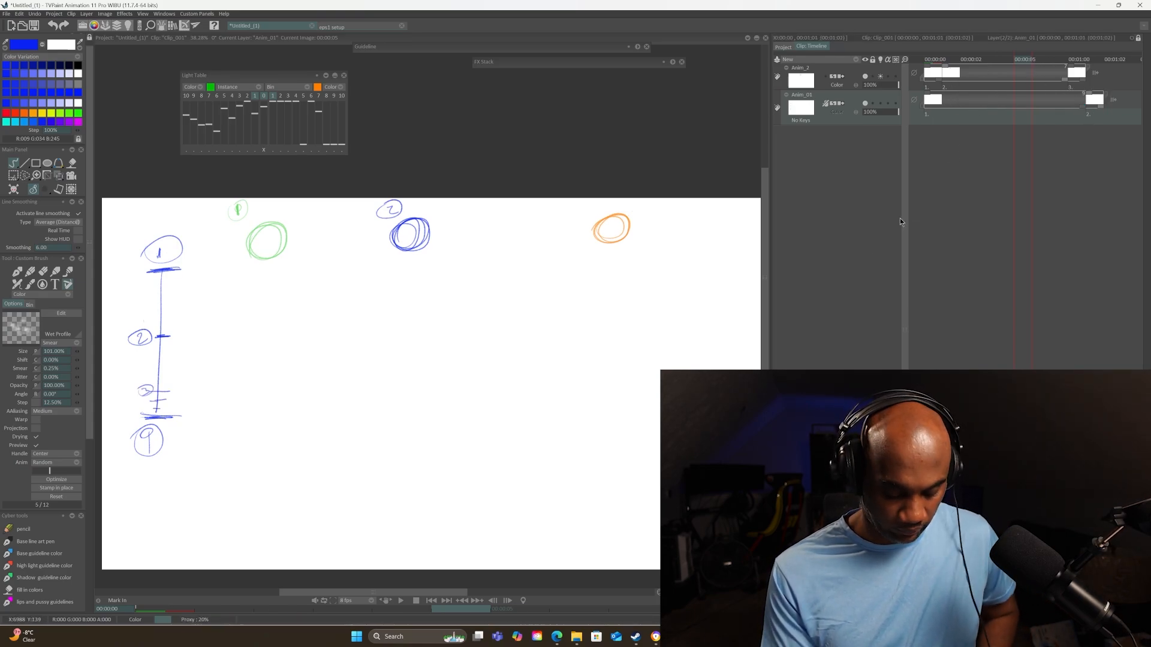
Add a blank drawing on Anim_2 at 00:00:05 and sketch a circle between the second and last circles.
key(BackSpace)
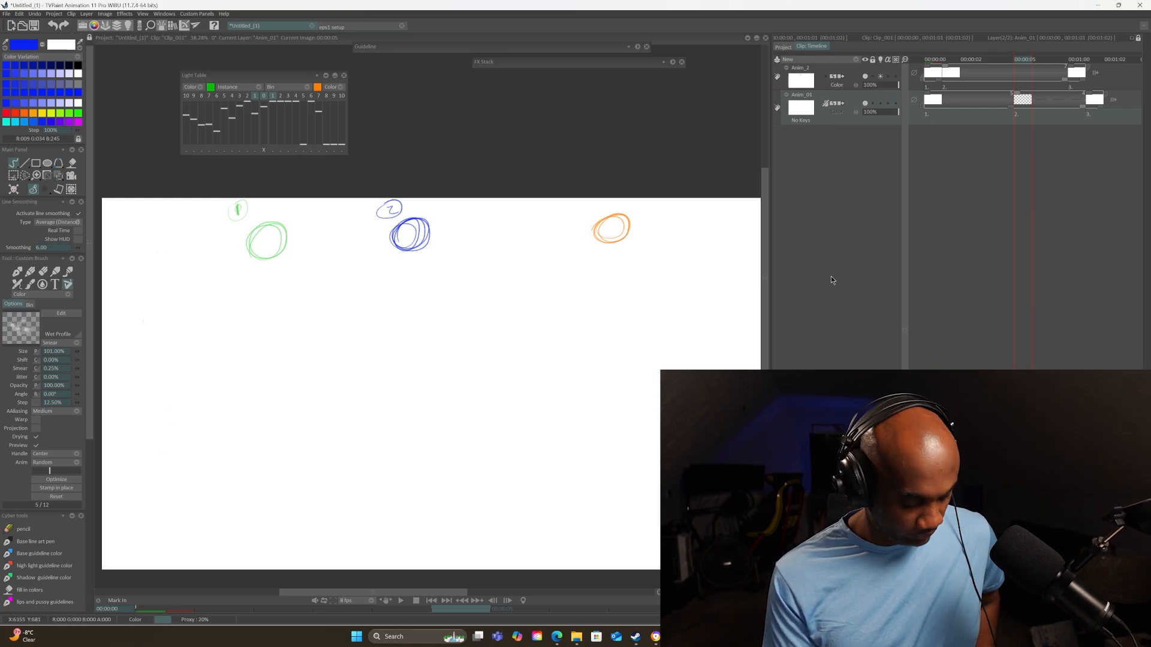
key(ctrl+z)
click(873, 67)
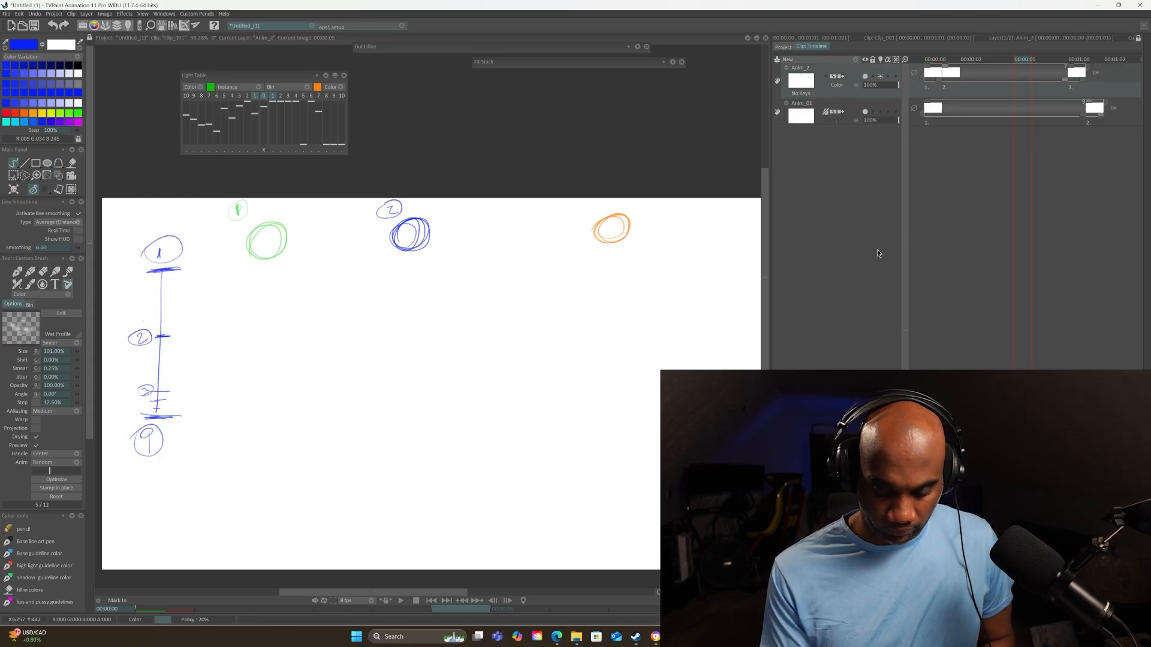
key(BackSpace)
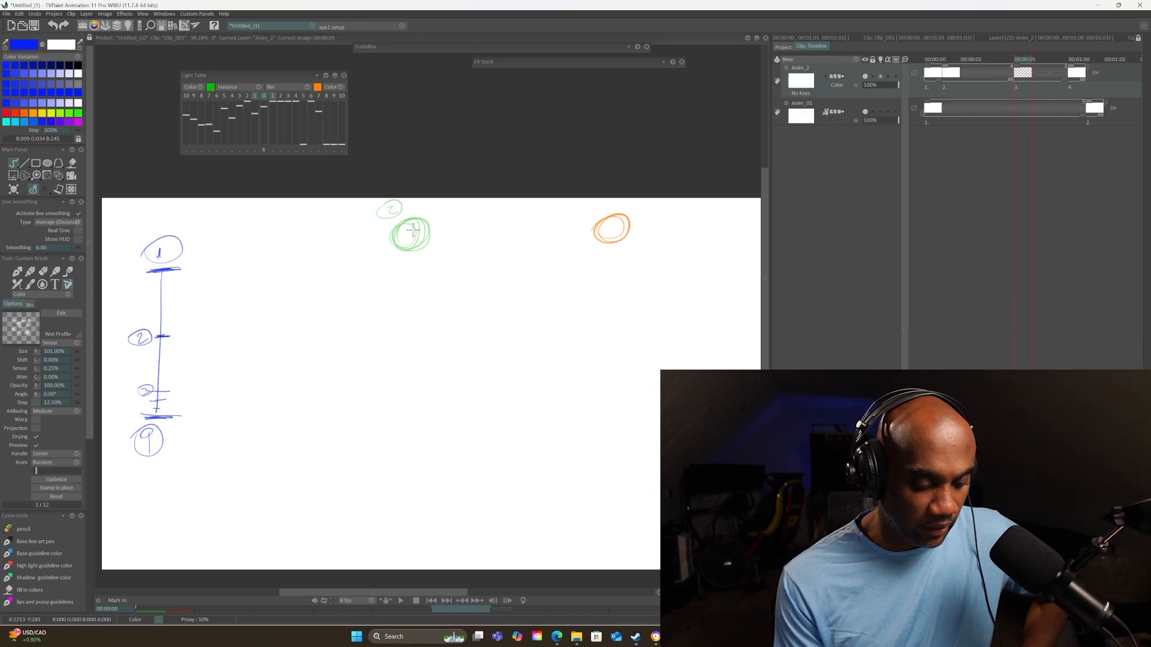
mouse_move(528, 227)
mouse_down()
mouse_move(517, 236)
mouse_move(535, 217)
mouse_move(520, 211)
mouse_up()
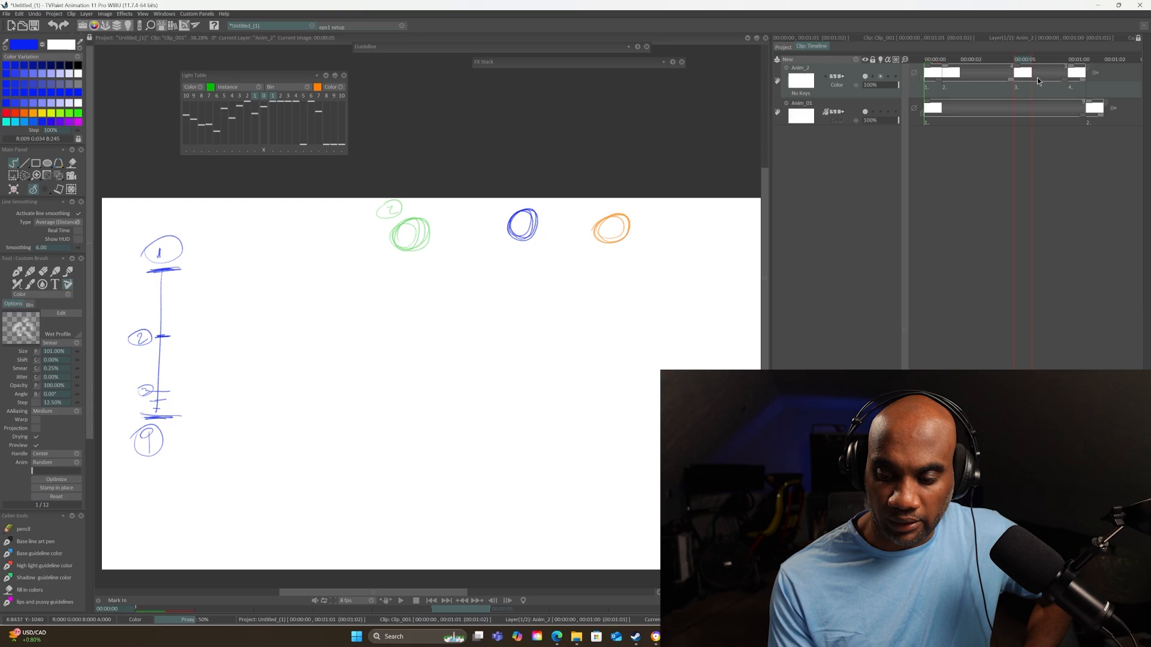
Add drawings on Anim_2 at 00:00:06 and 00:00:07, sketching a circle on each progressively closer to the last circle.
click(1041, 60)
click(1041, 60)
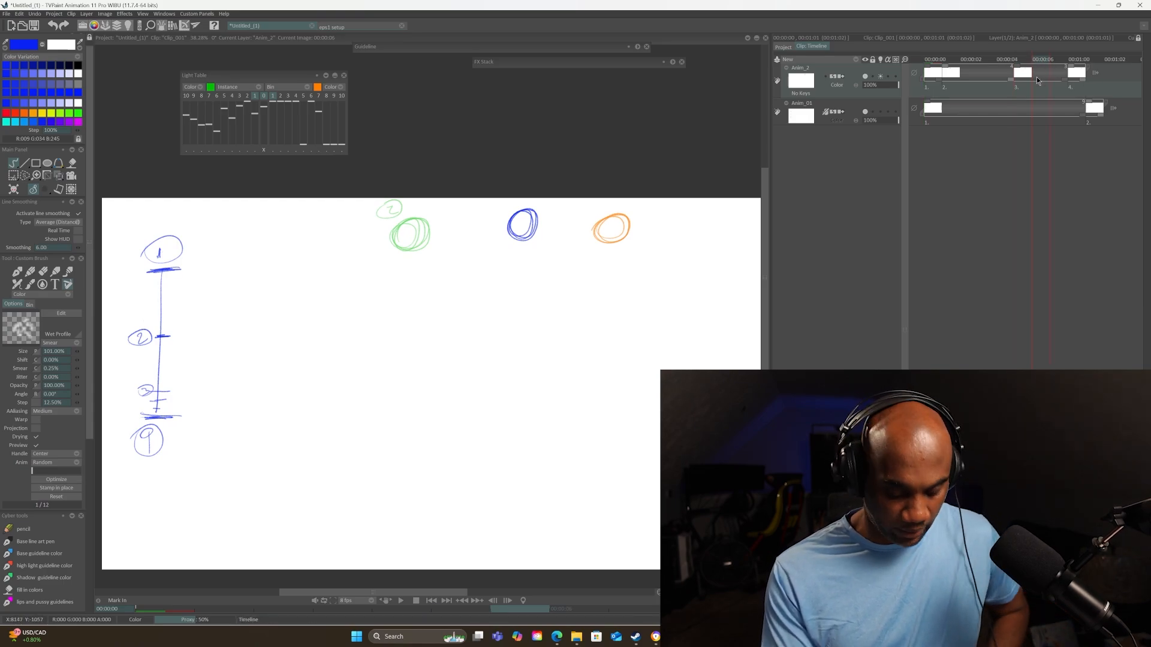
key(BackSpace)
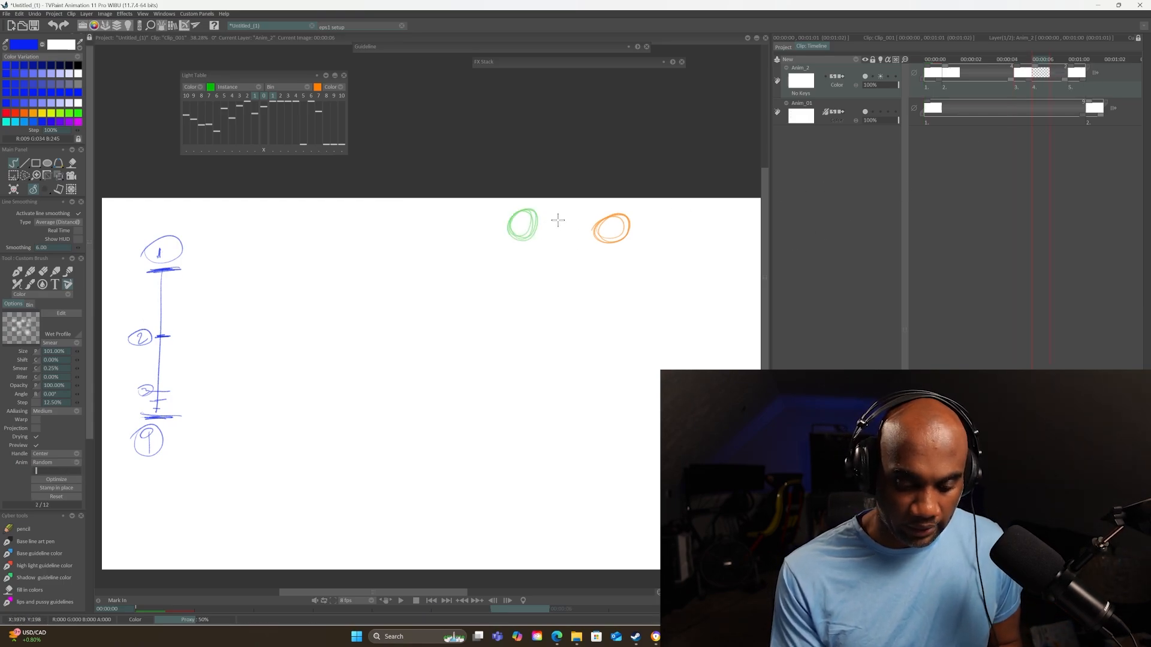
mouse_move(551, 215)
mouse_down()
mouse_move(574, 231)
mouse_move(593, 219)
mouse_move(585, 214)
mouse_up()
click(1066, 60)
key(BackSpace)
Step through Anim_2's drawings on the timeline to compare the circle spacing with the chart's ticks.
click(1075, 60)
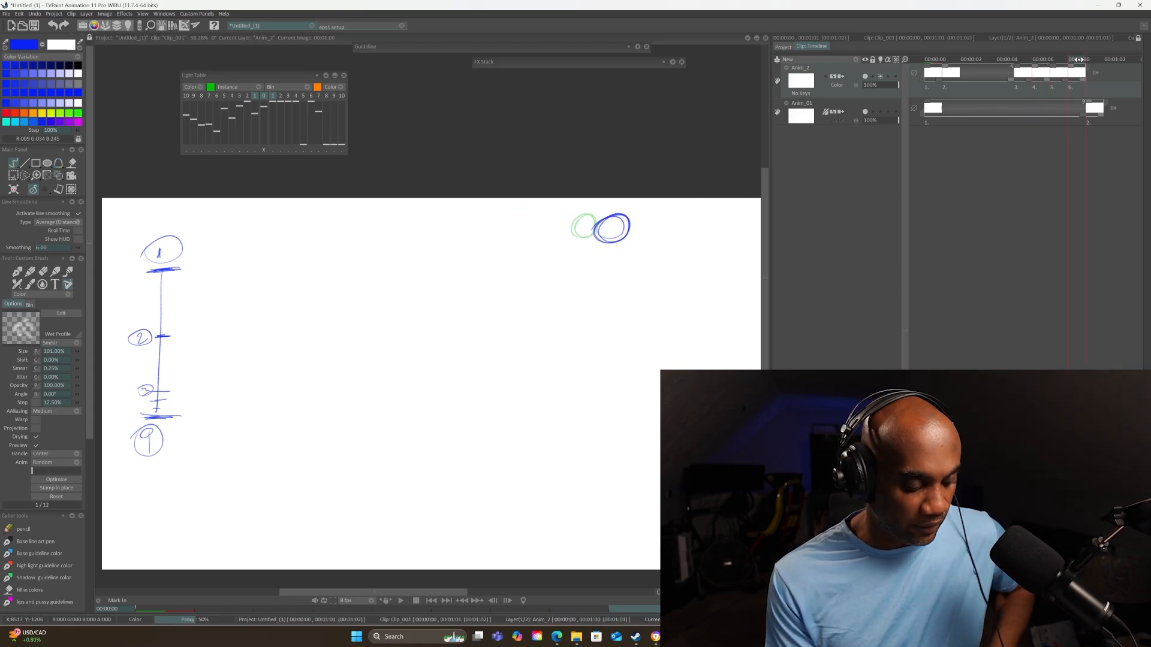
click(1019, 61)
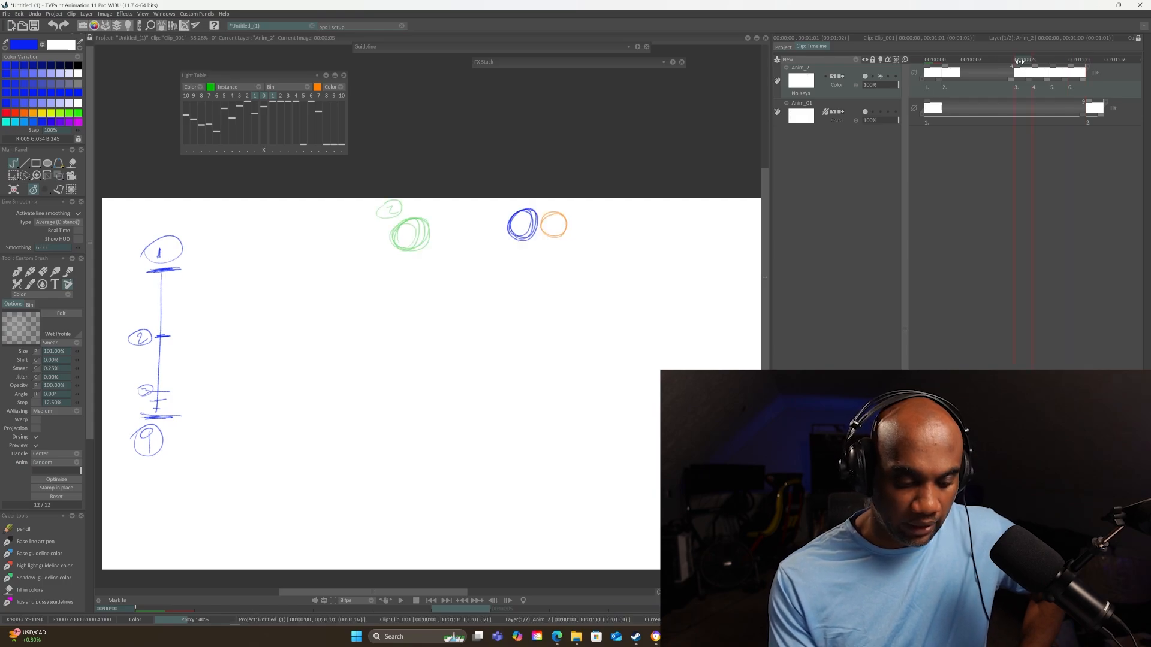
click(950, 59)
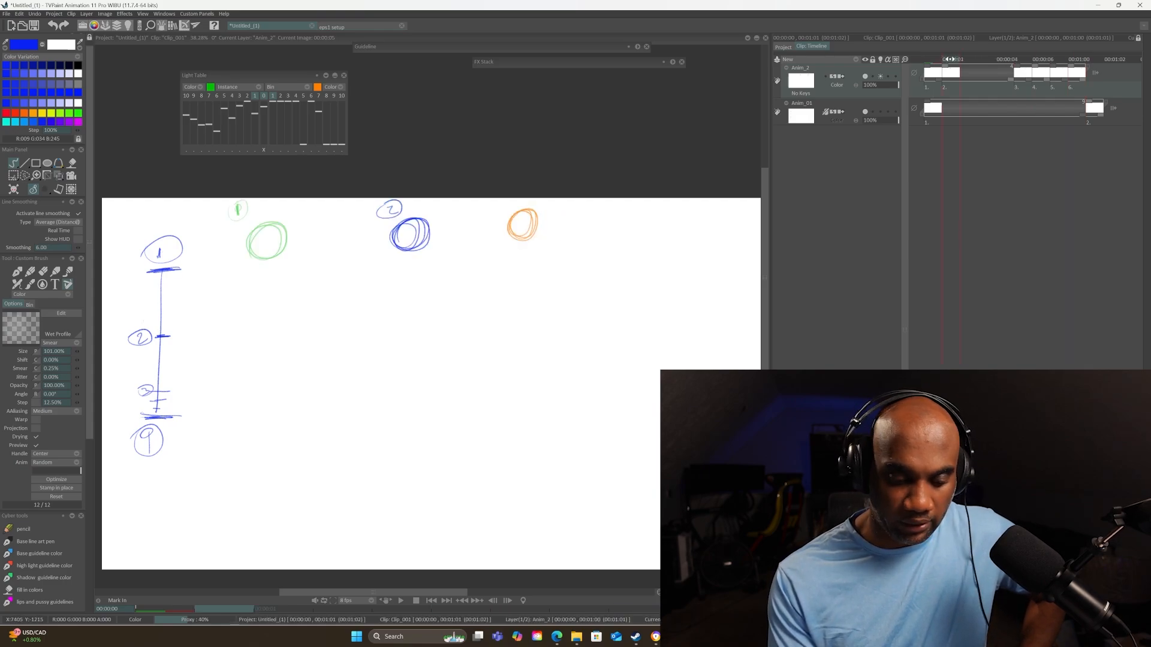
click(1023, 59)
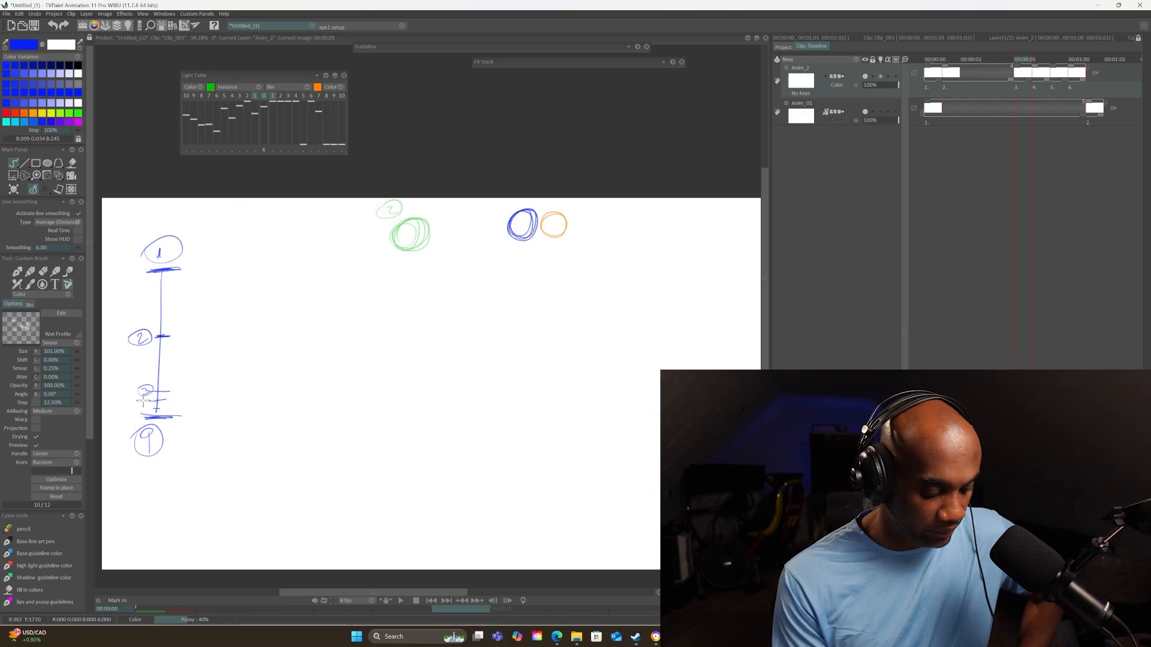
click(929, 59)
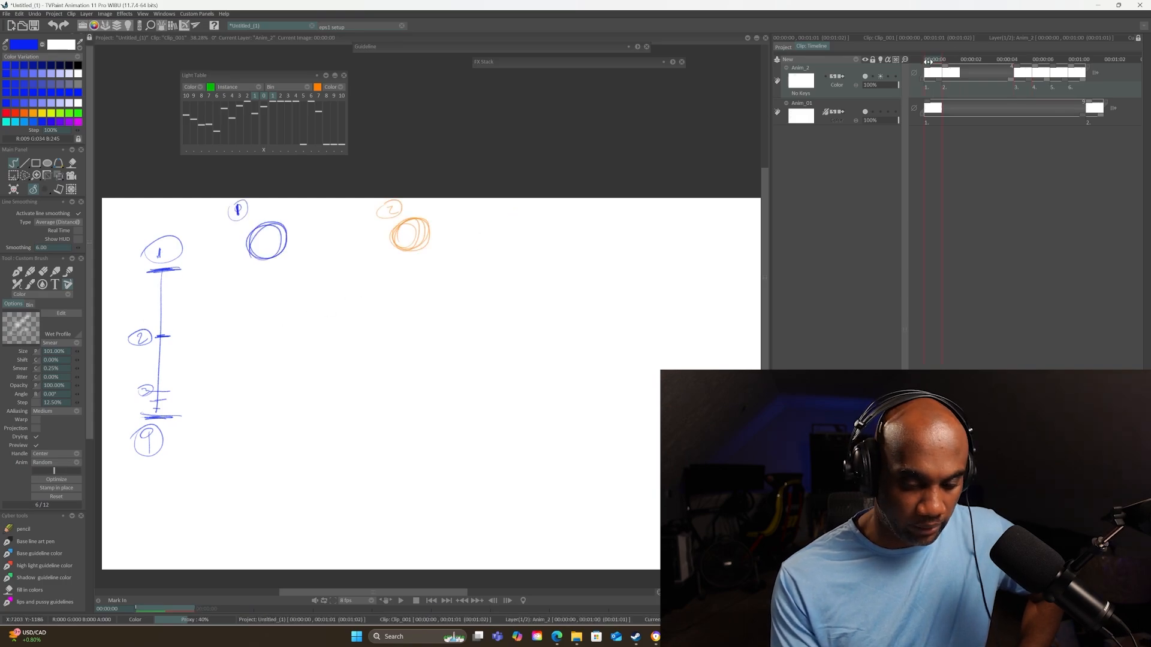
click(948, 61)
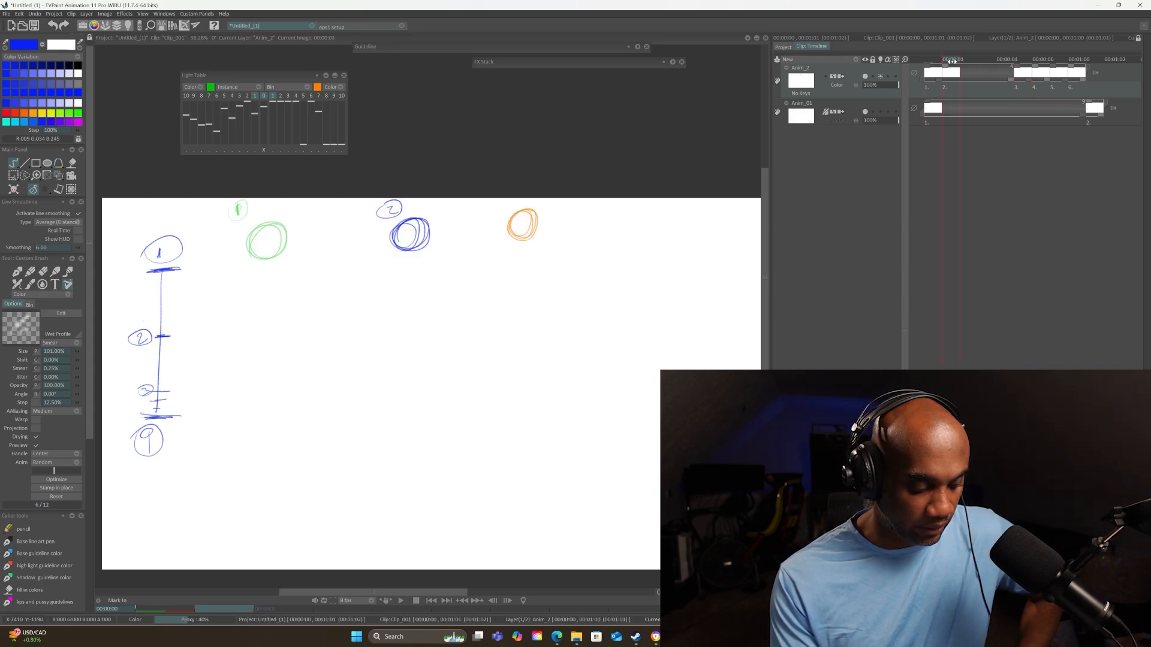
click(1019, 61)
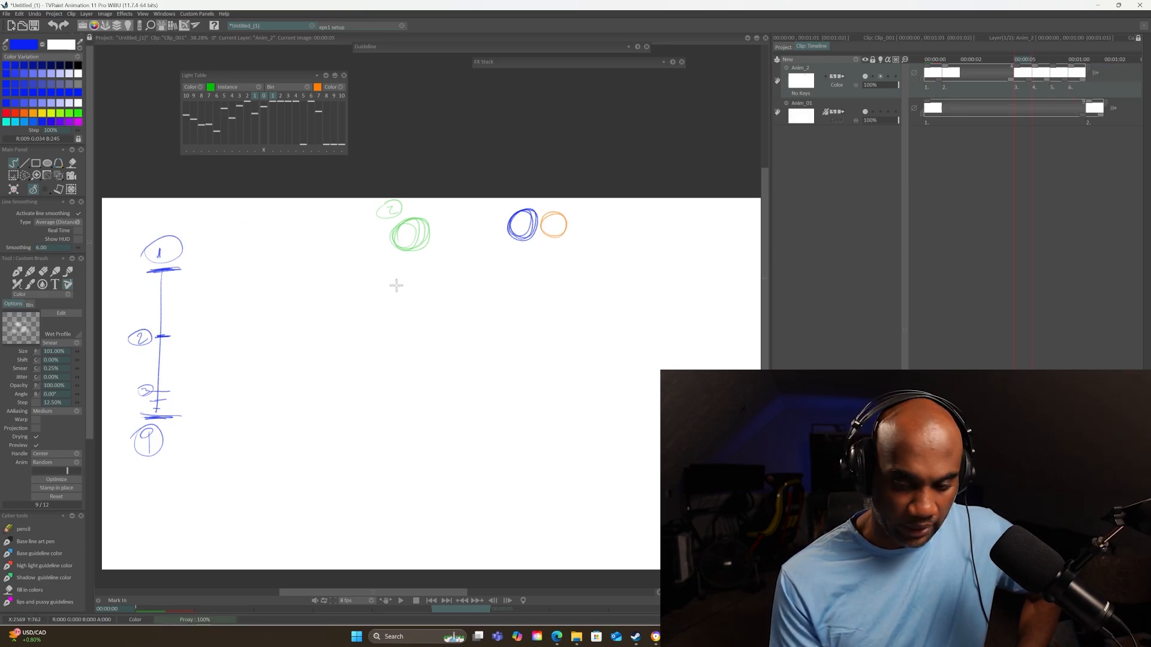
click(1037, 62)
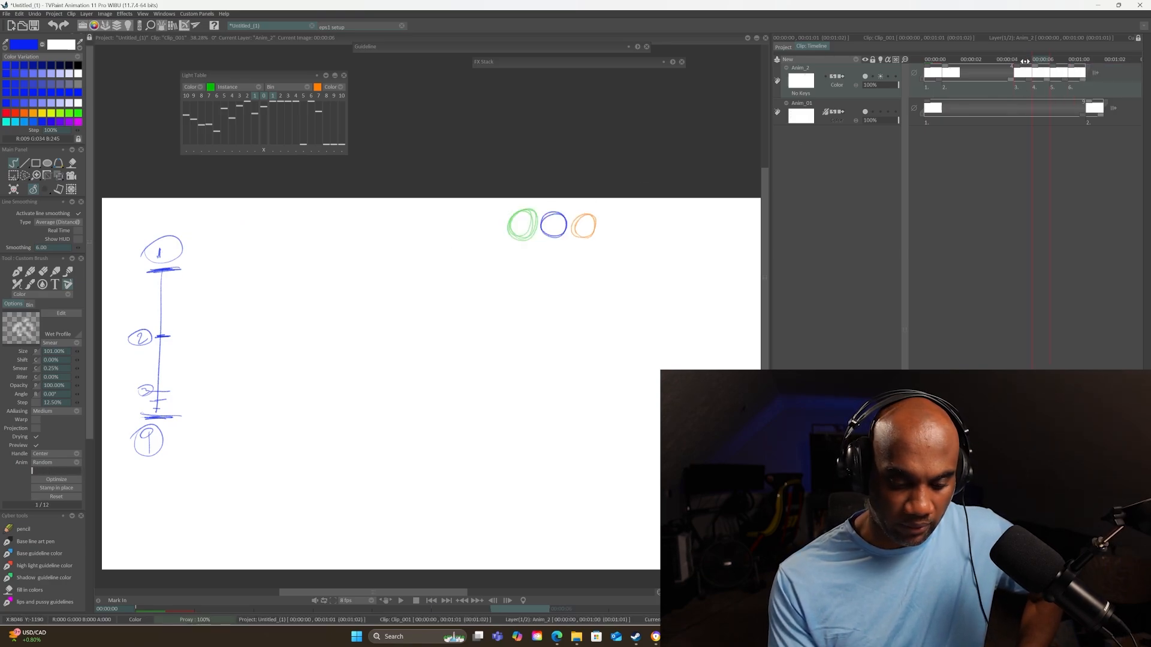
Label Anim_2's circle at 00:00:05 with a circled 3 and the one at 00:00:06 with a circled 4.
click(1025, 62)
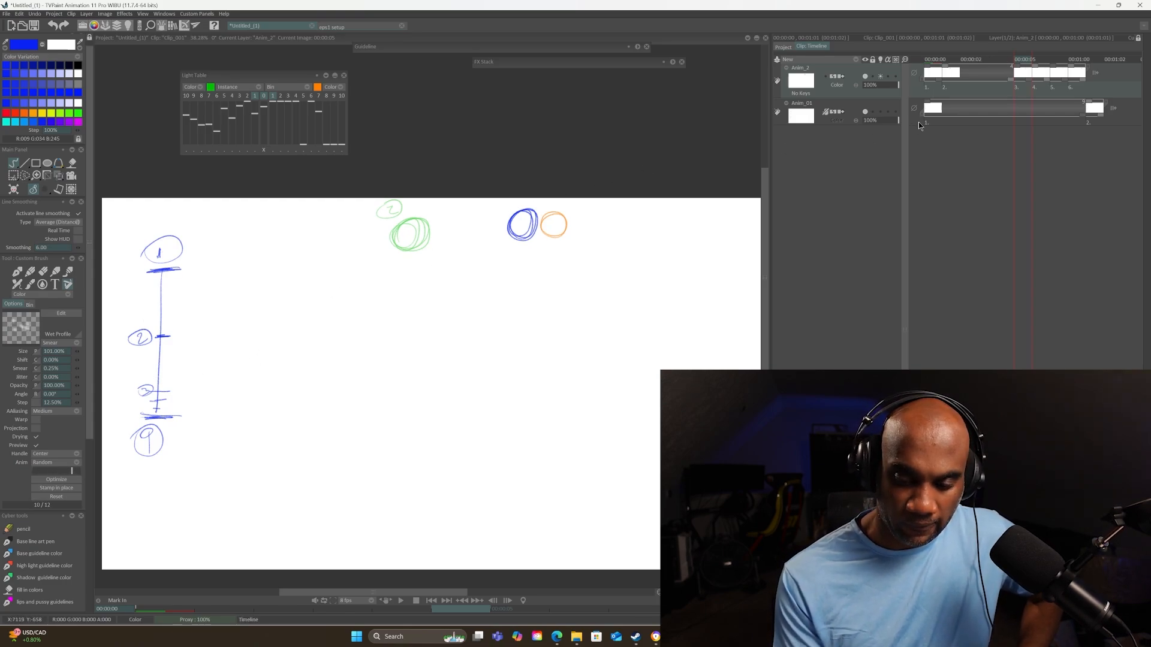
click(501, 214)
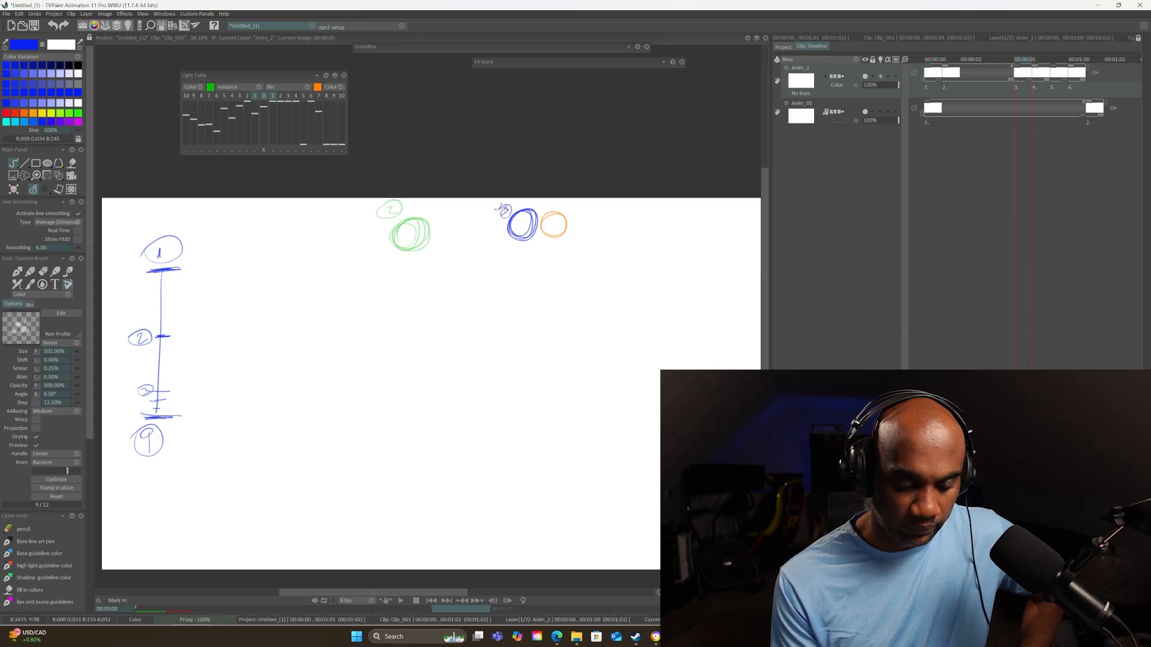
click(1041, 59)
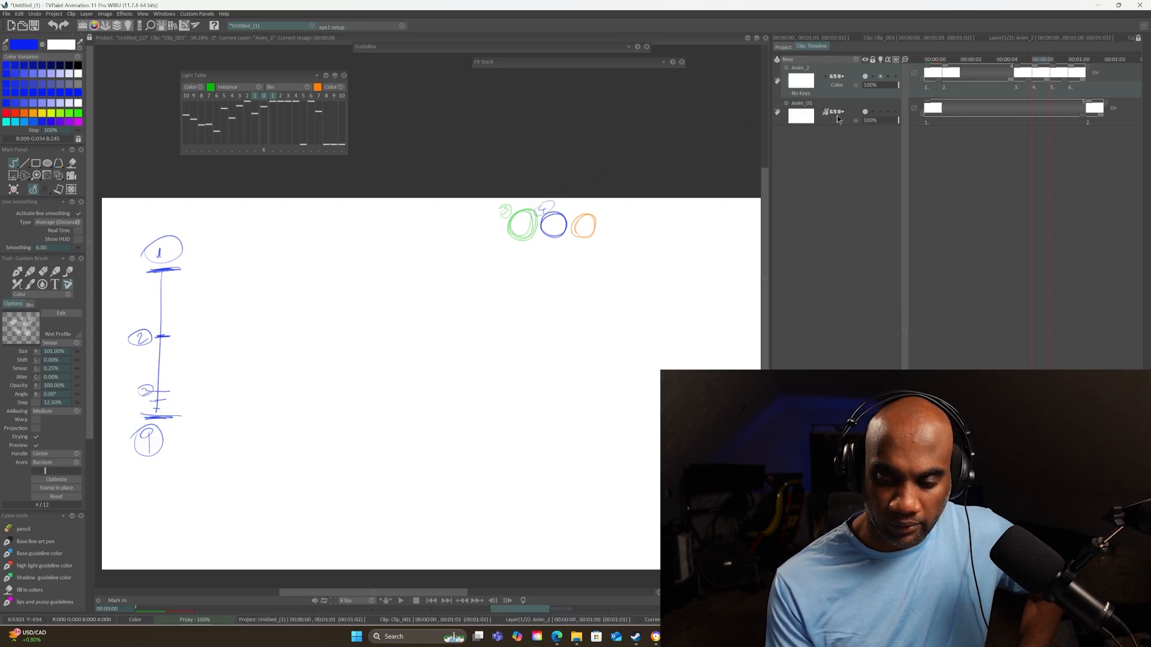
key(Right)
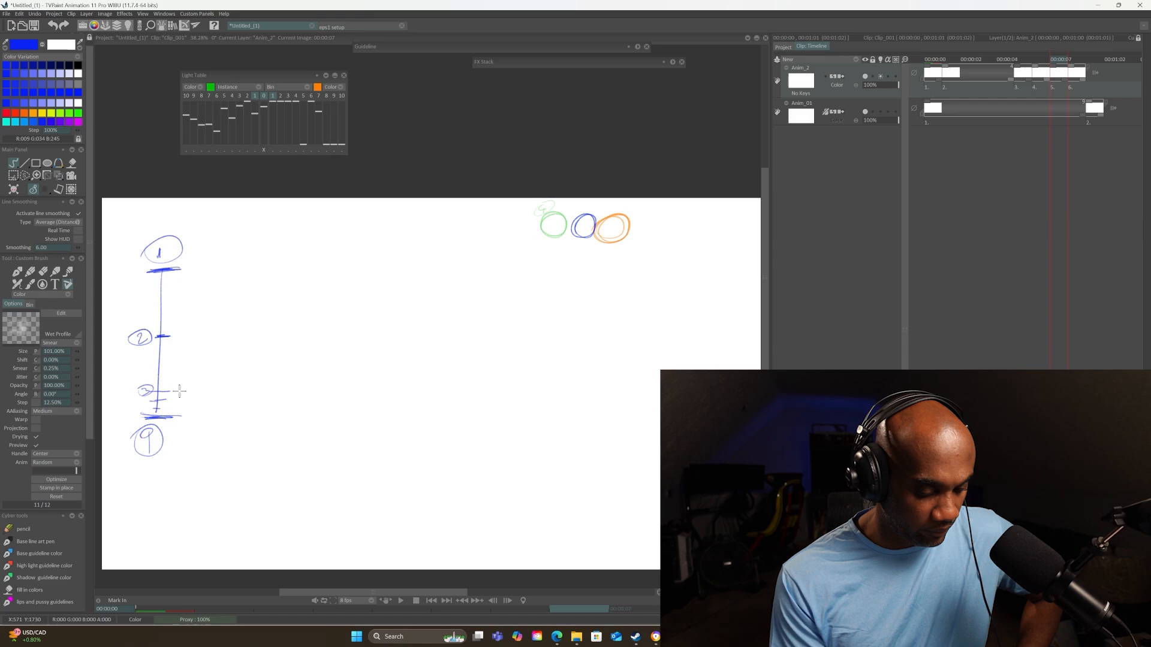
On Anim_01 at 00:00:07, number the chart's two lowest ticks 4 and 5 and rewrite the circled end number as 6.
click(809, 112)
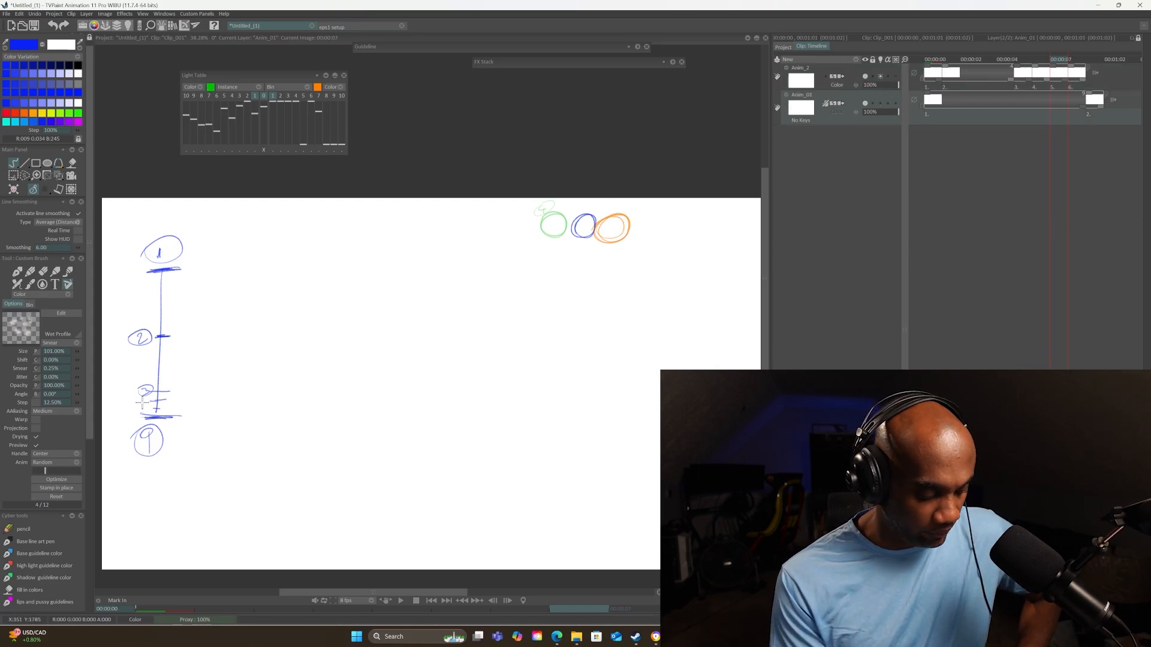
drag(142, 400, 148, 405)
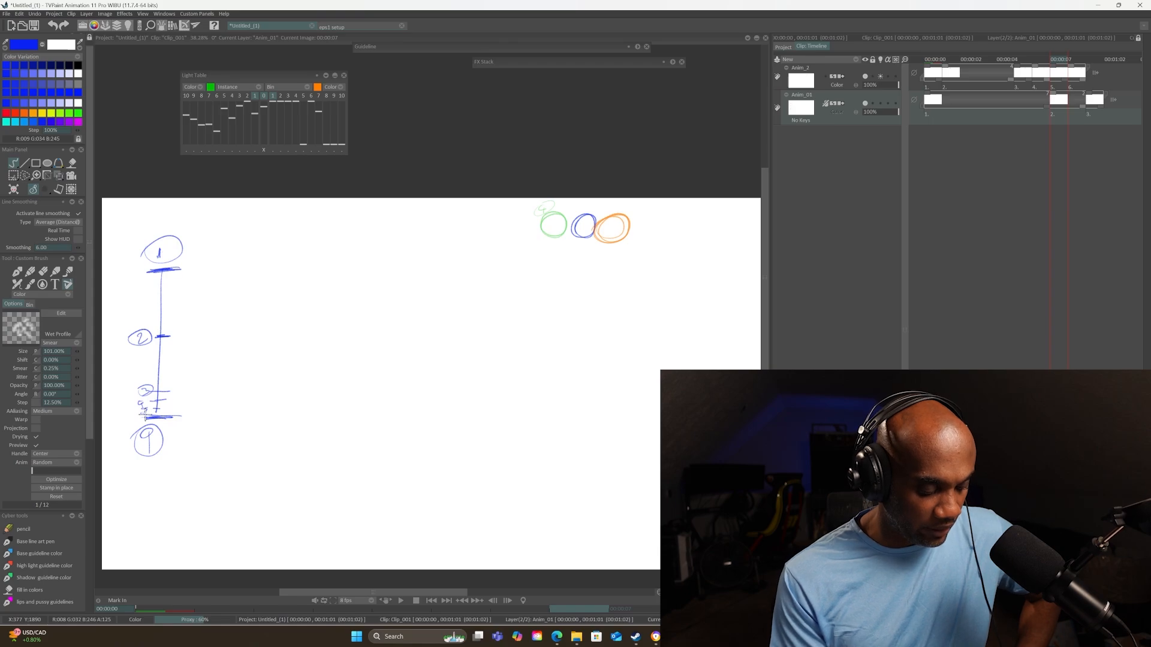
key(e)
key(b)
drag(207, 413, 138, 455)
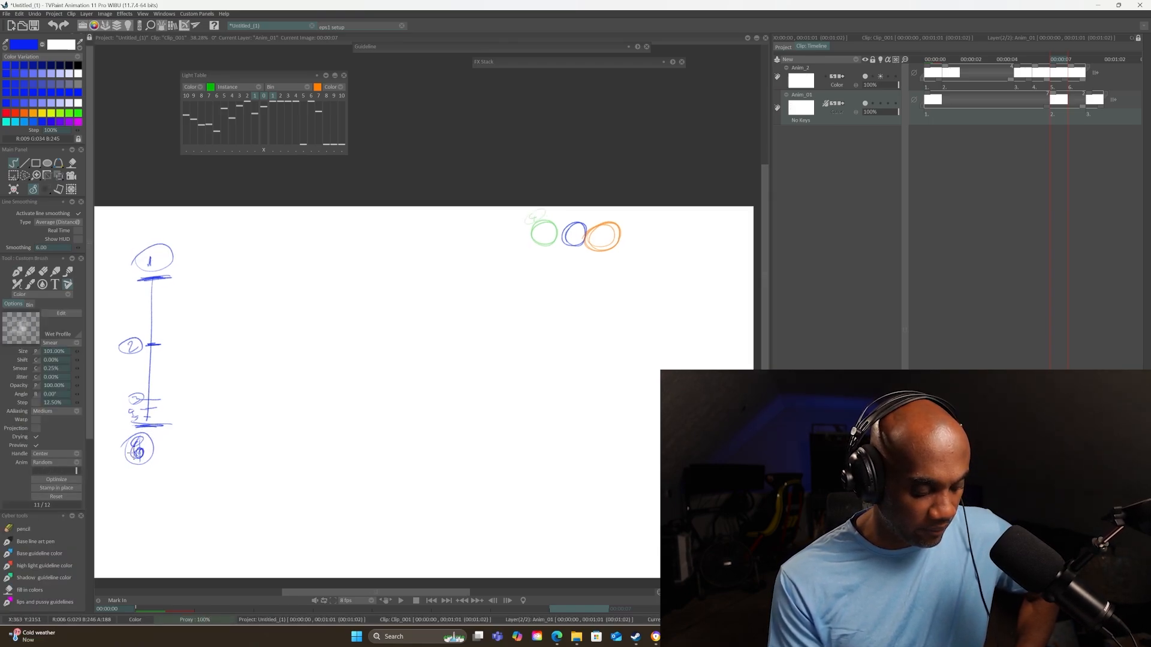
Write a 5 above the second-to-last circle and a 6 above the last circle on Anim_01 at 00:01:00.
click(1023, 58)
drag(1022, 59, 1050, 58)
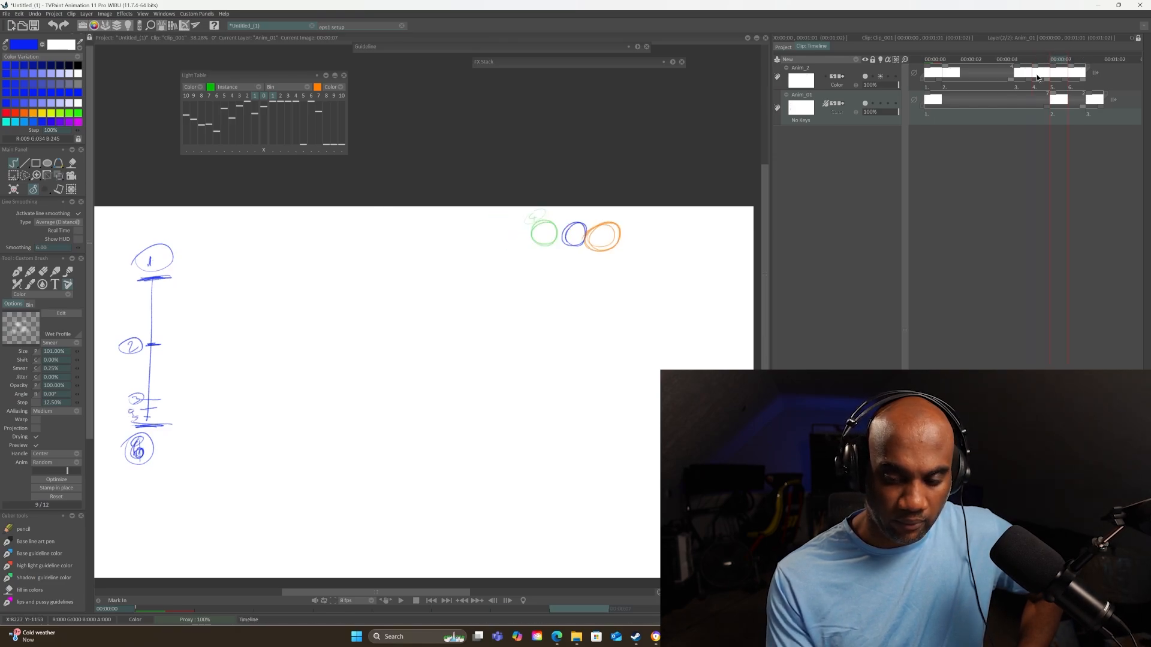
mouse_move(571, 217)
mouse_down()
mouse_move(559, 222)
mouse_move(600, 217)
mouse_up()
key(Right)
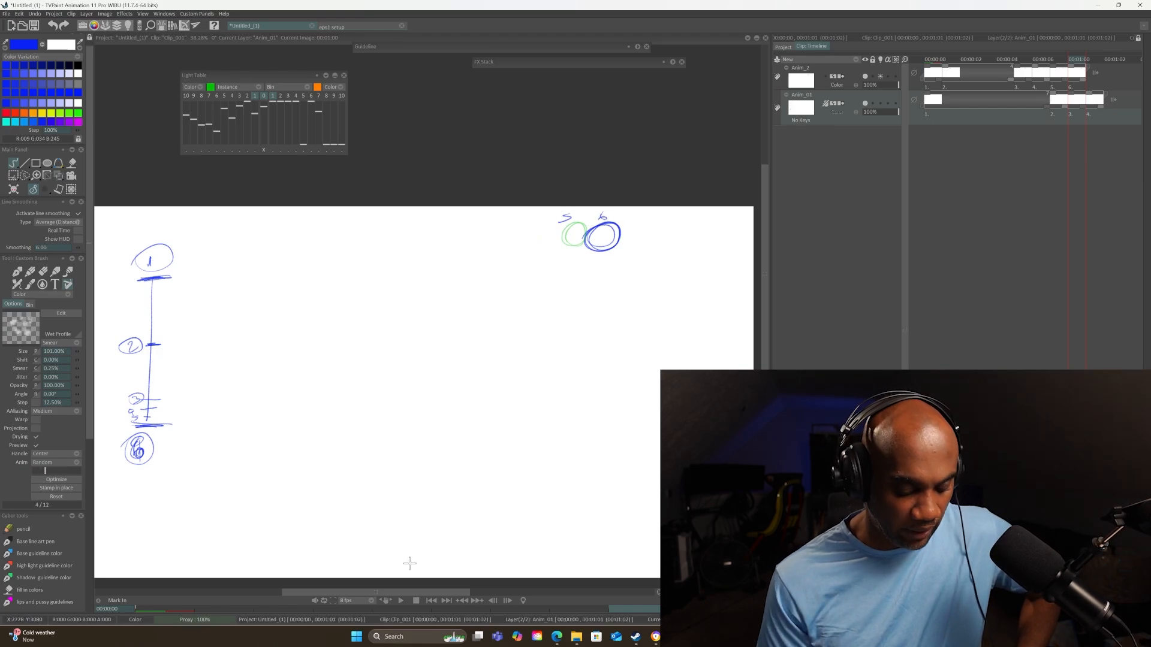
Shorten the hold on Anim_2's second drawing so the third starts at 00:00:02, and play back the animation to check the timing.
click(401, 600)
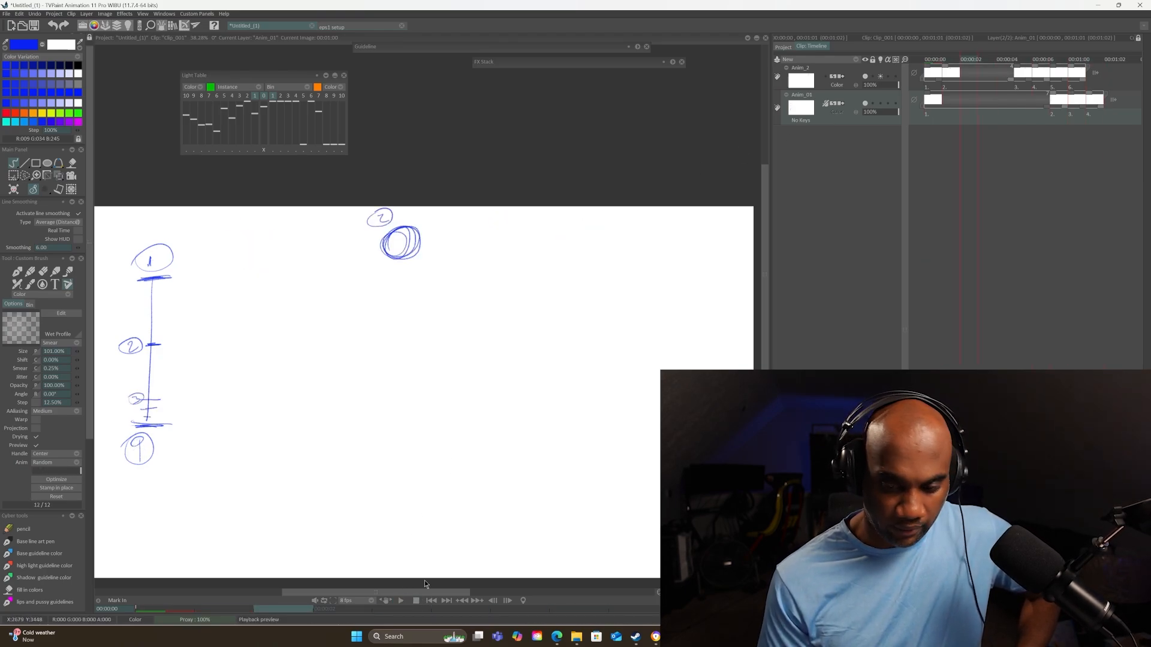
drag(1012, 77, 966, 74)
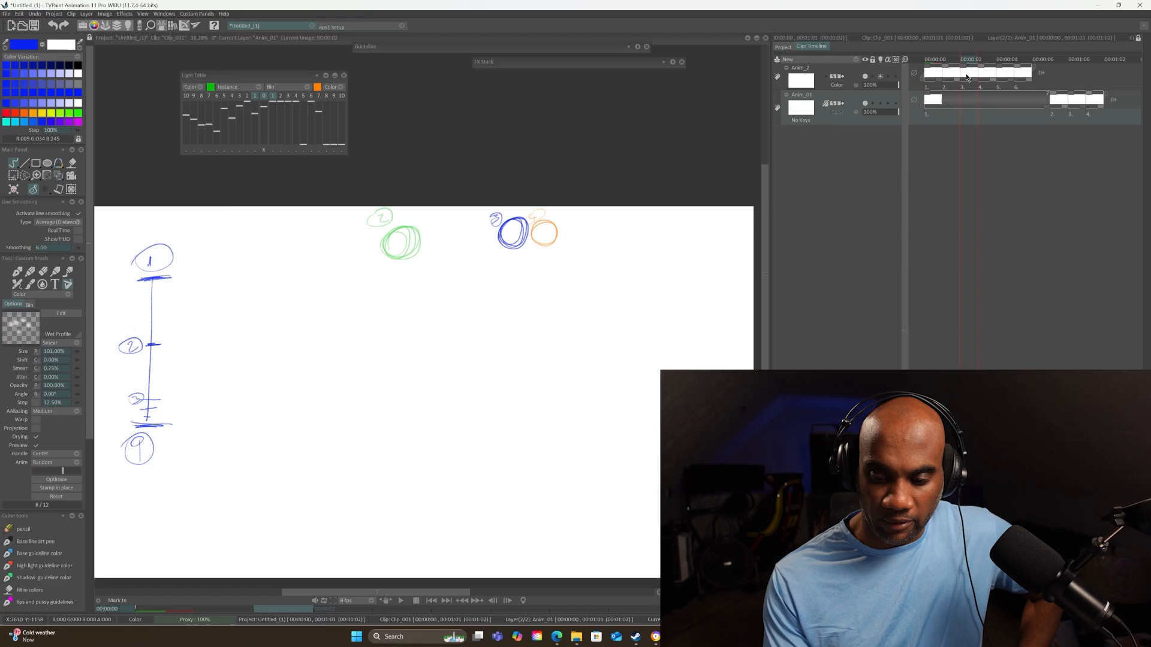
click(400, 601)
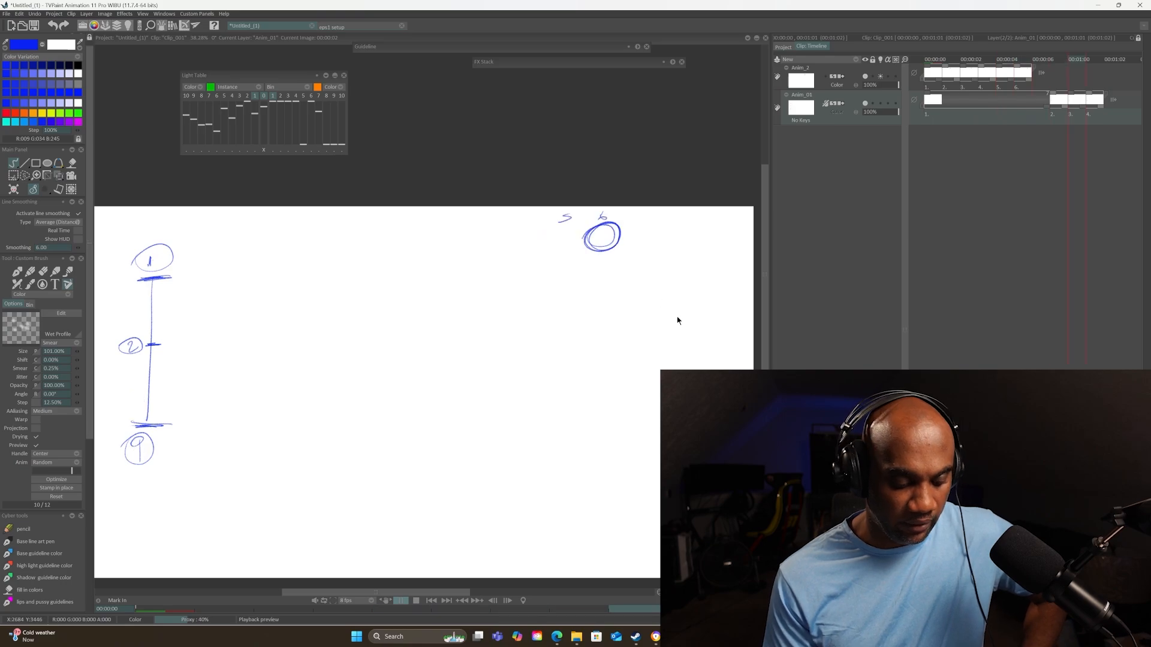
click(416, 600)
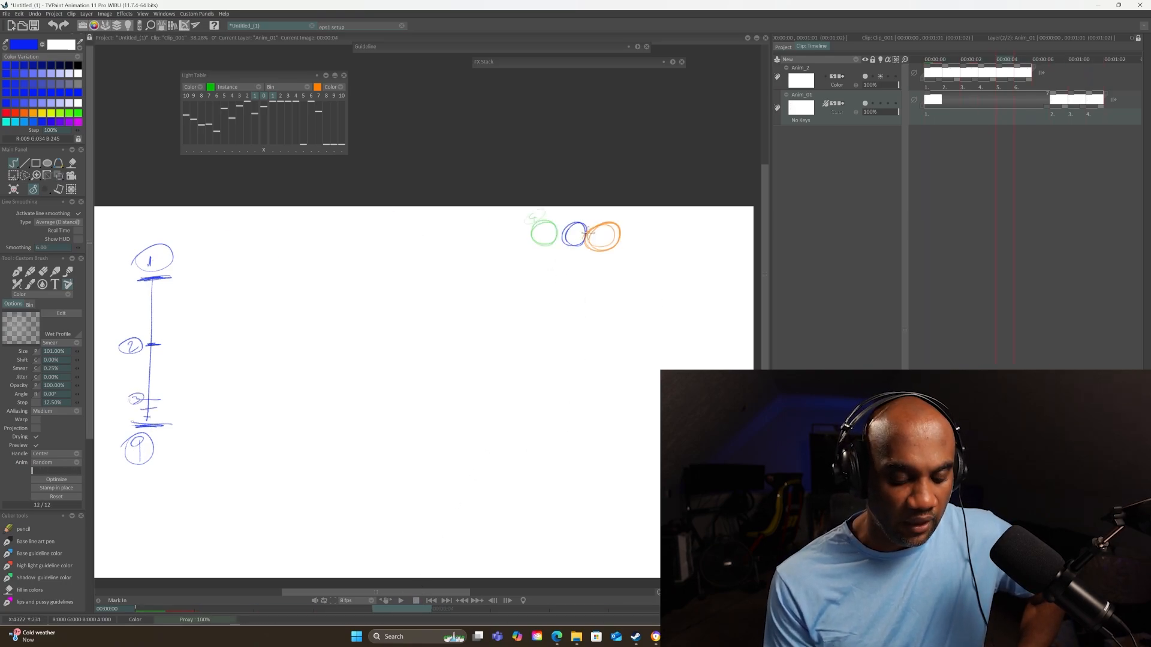
click(401, 600)
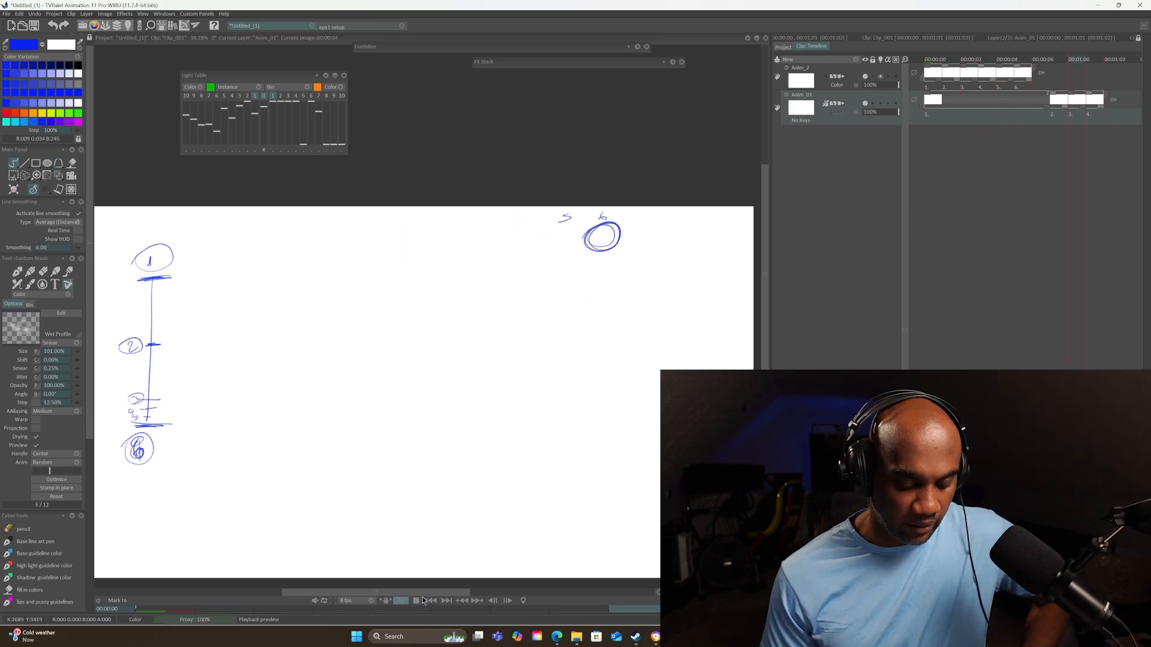
click(417, 600)
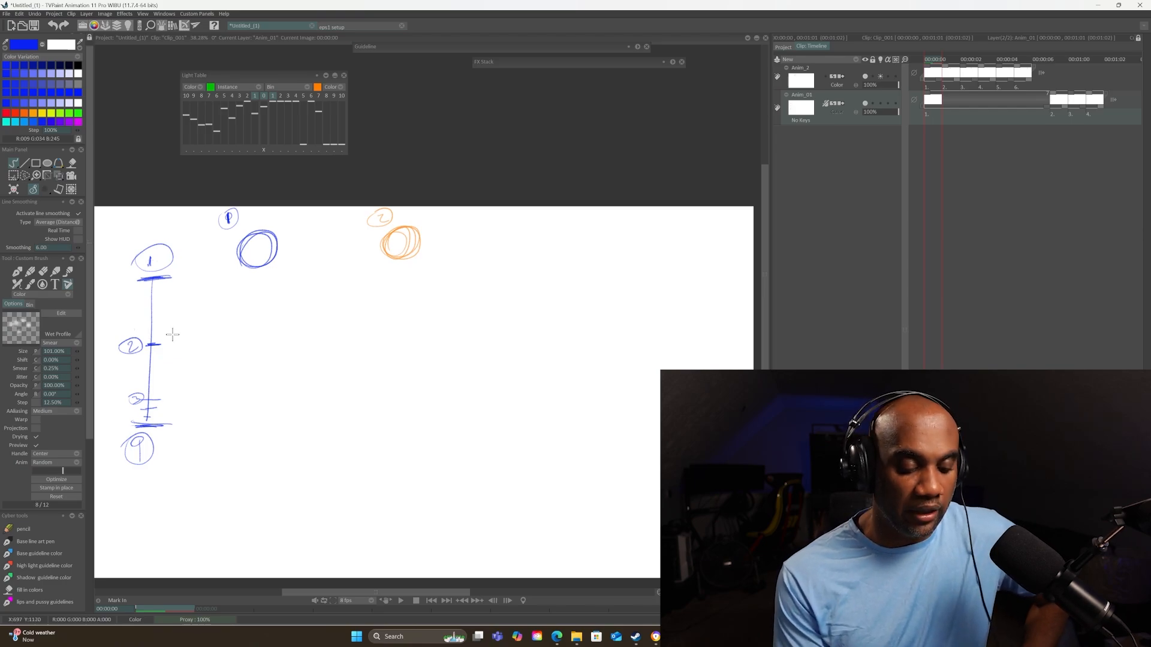
Switch to the eps1 setup project, view its clip overview and return to Clip_003's timeline.
drag(173, 335, 174, 331)
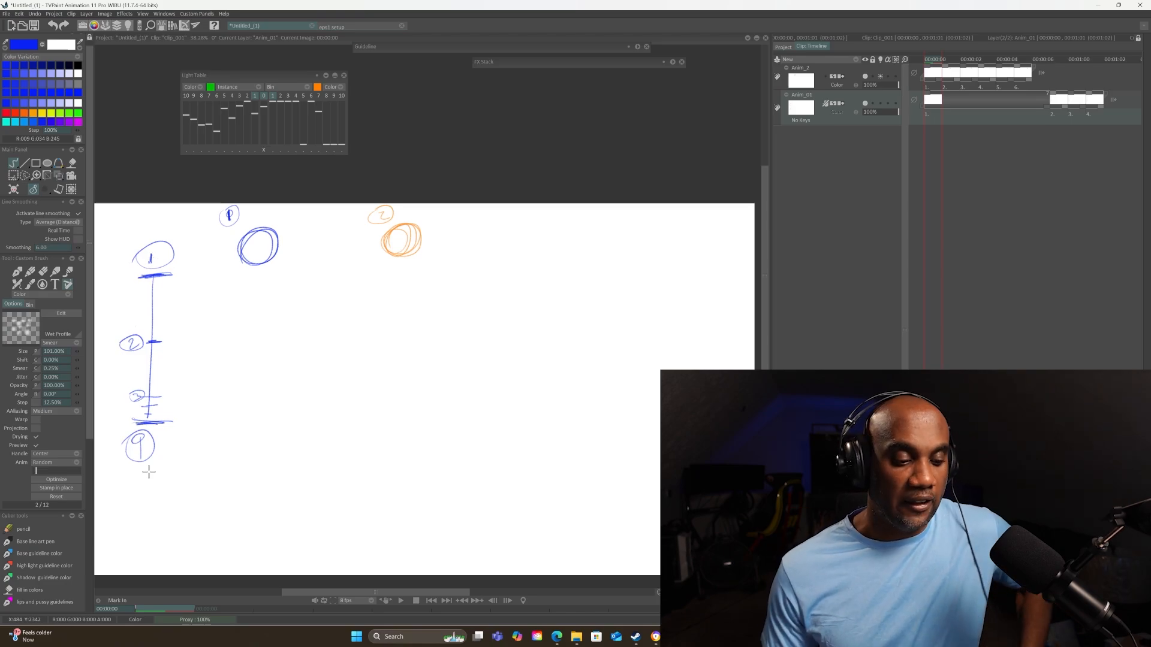
click(336, 27)
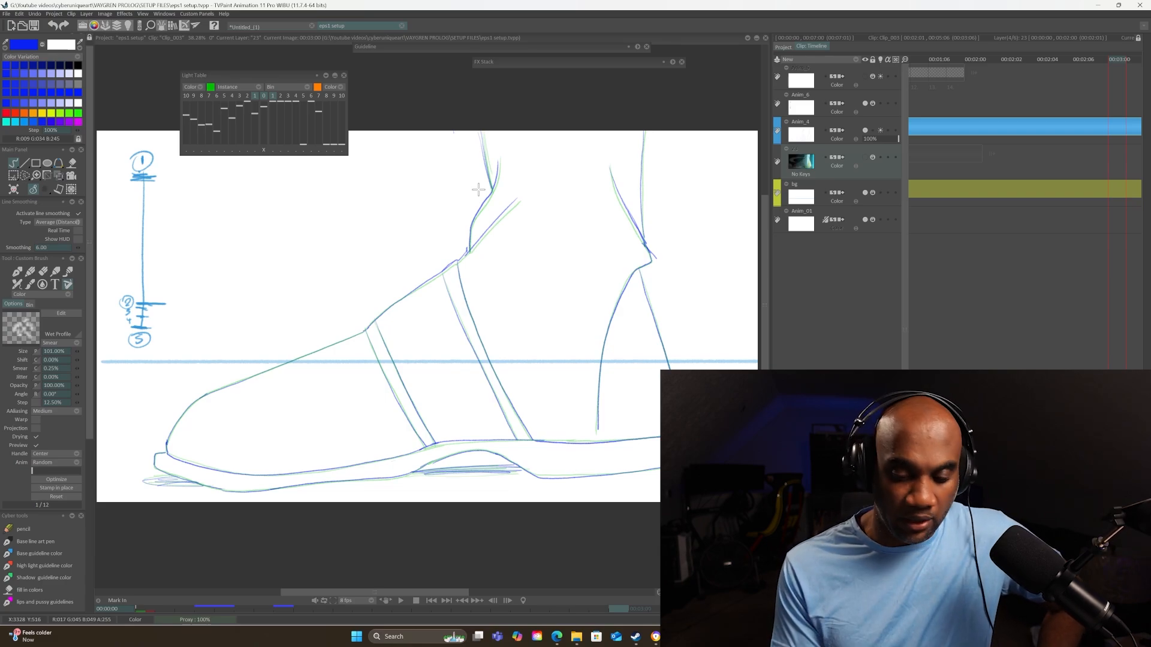
click(783, 47)
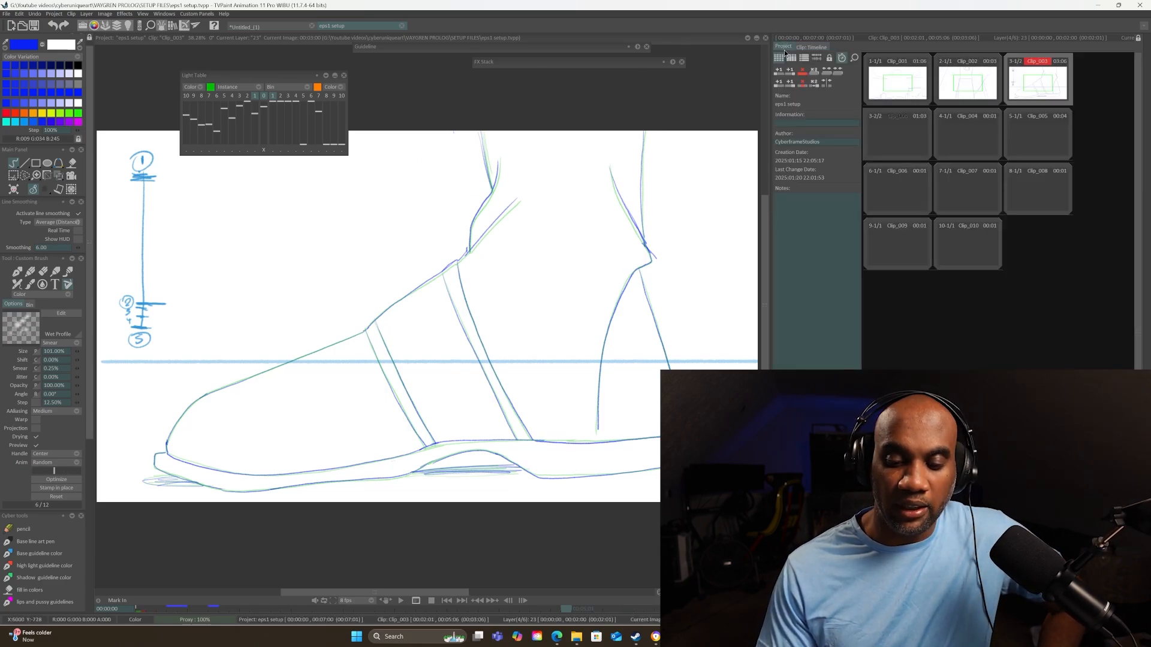
click(815, 46)
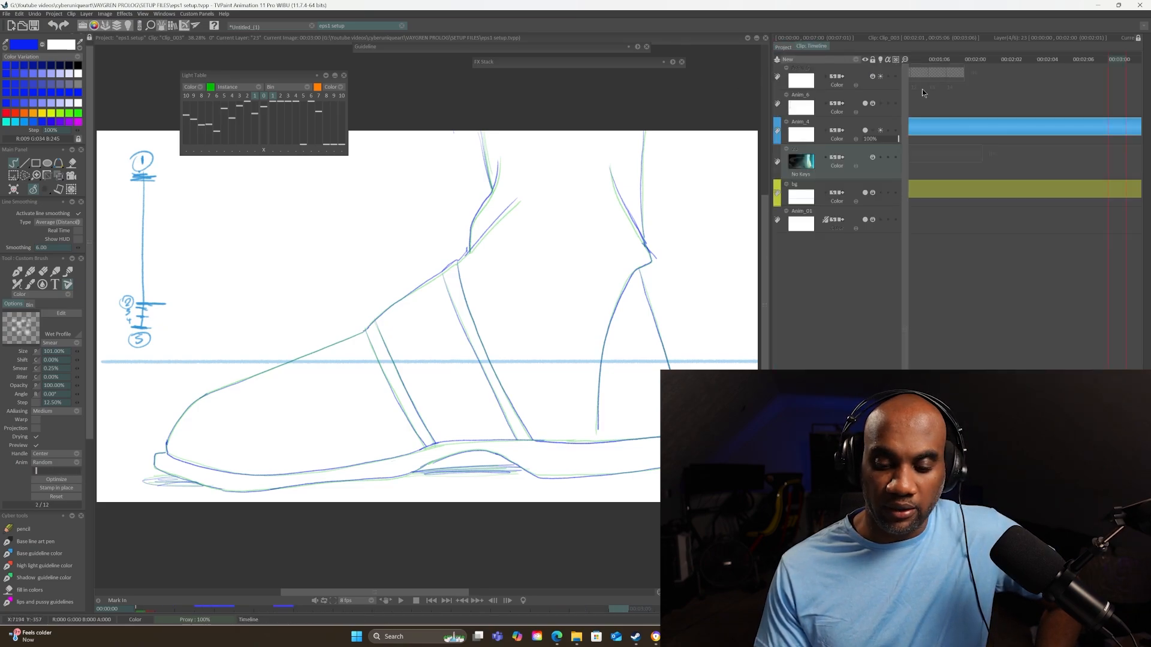
Show layer 23's reference image, set its opacity to 100% and hide the layer again.
click(871, 157)
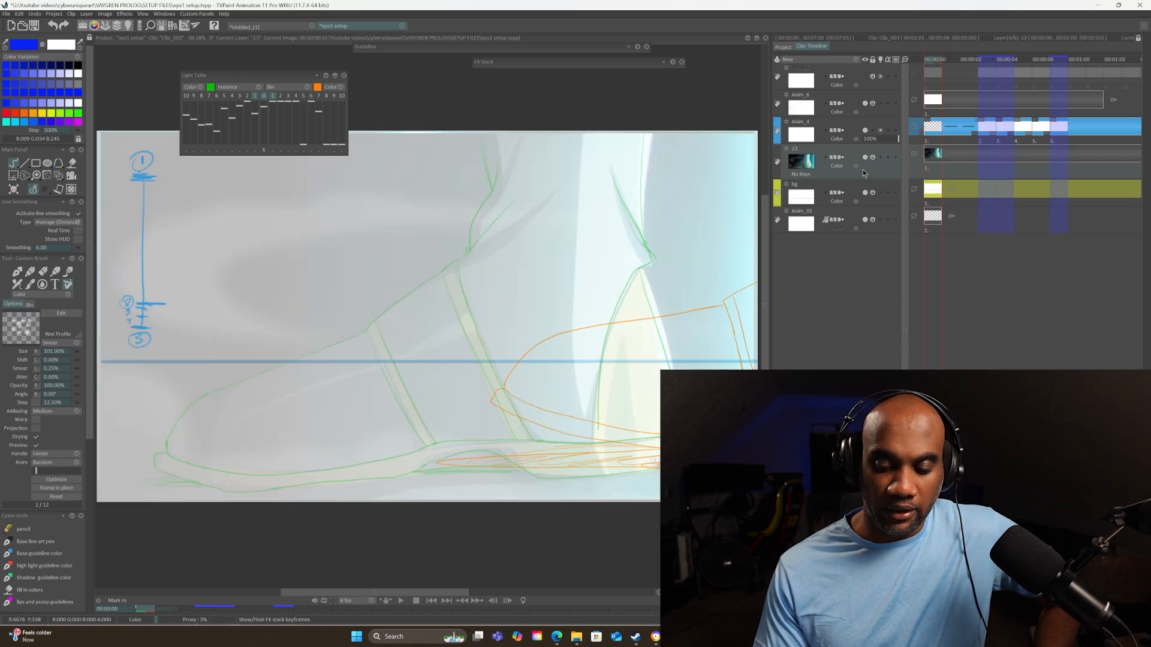
drag(864, 167, 939, 170)
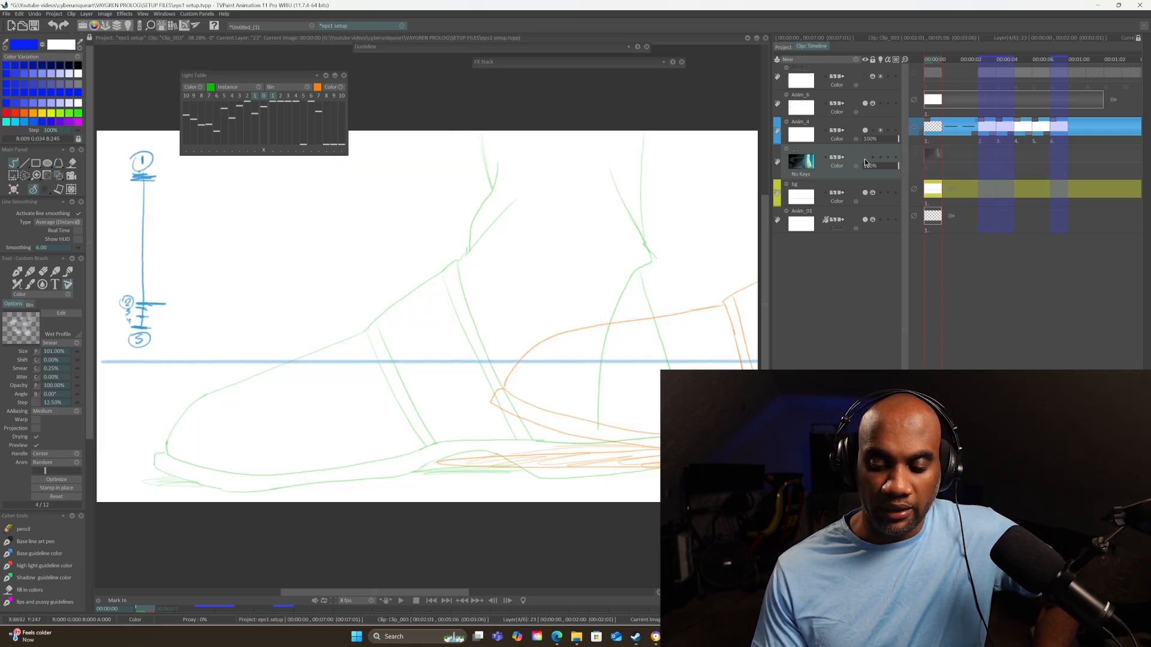
click(867, 158)
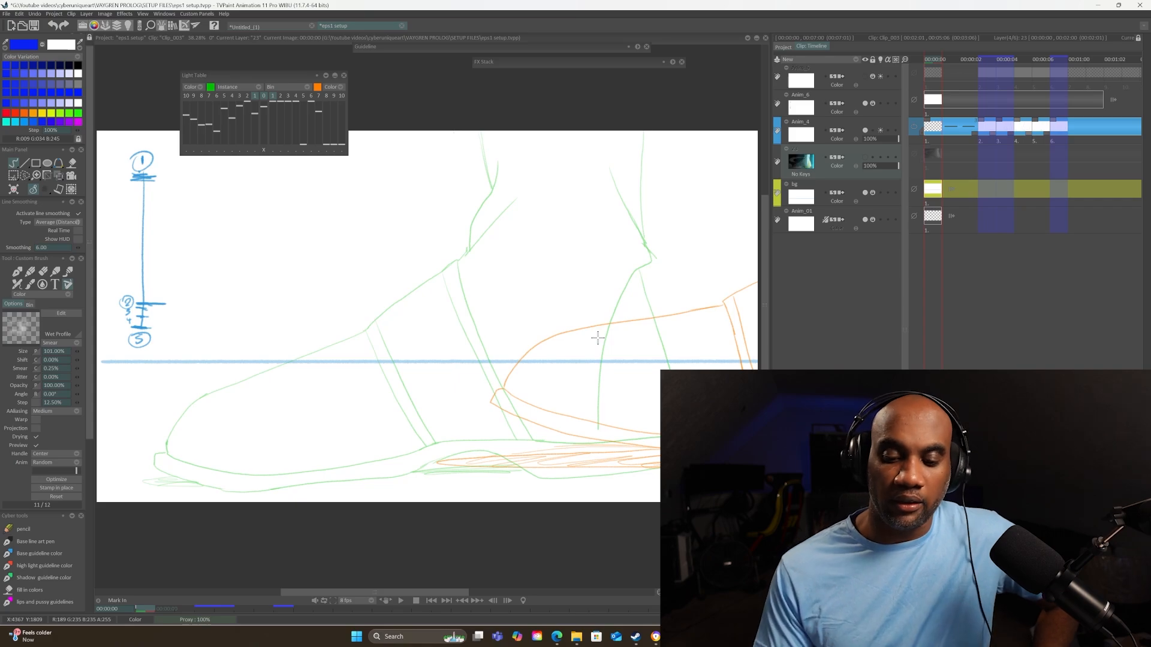
Play back the foot animation and step through its drawings at 00:00:03, 00:00:04 and 00:00:06 to compare them with the chart.
click(402, 603)
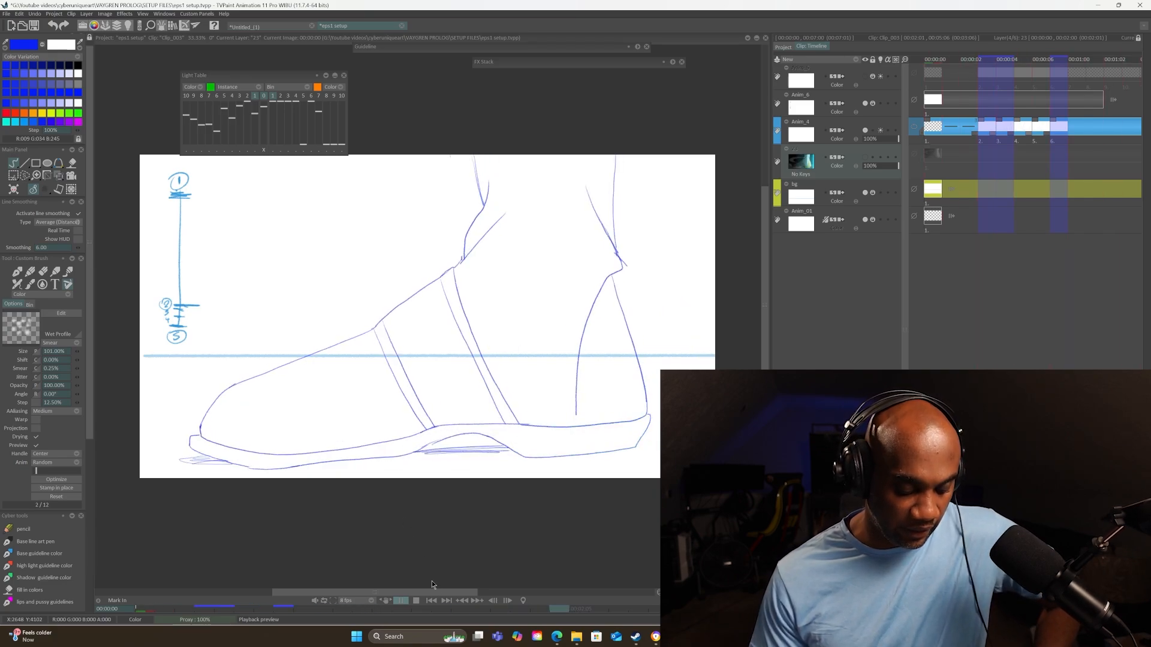
click(416, 601)
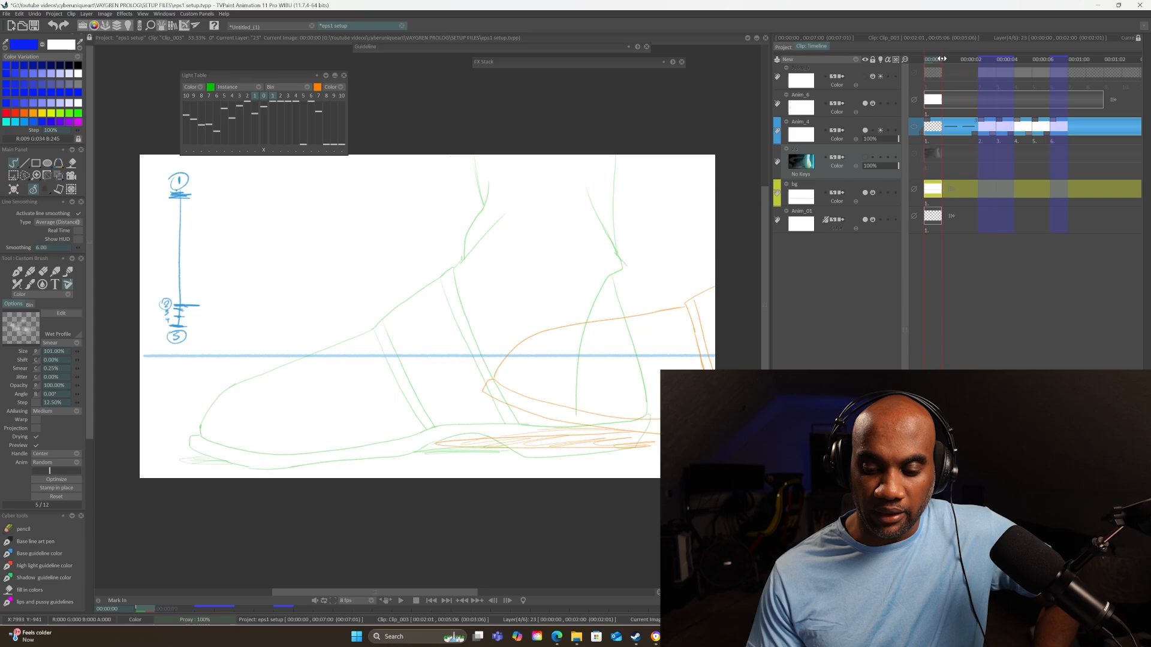
click(978, 58)
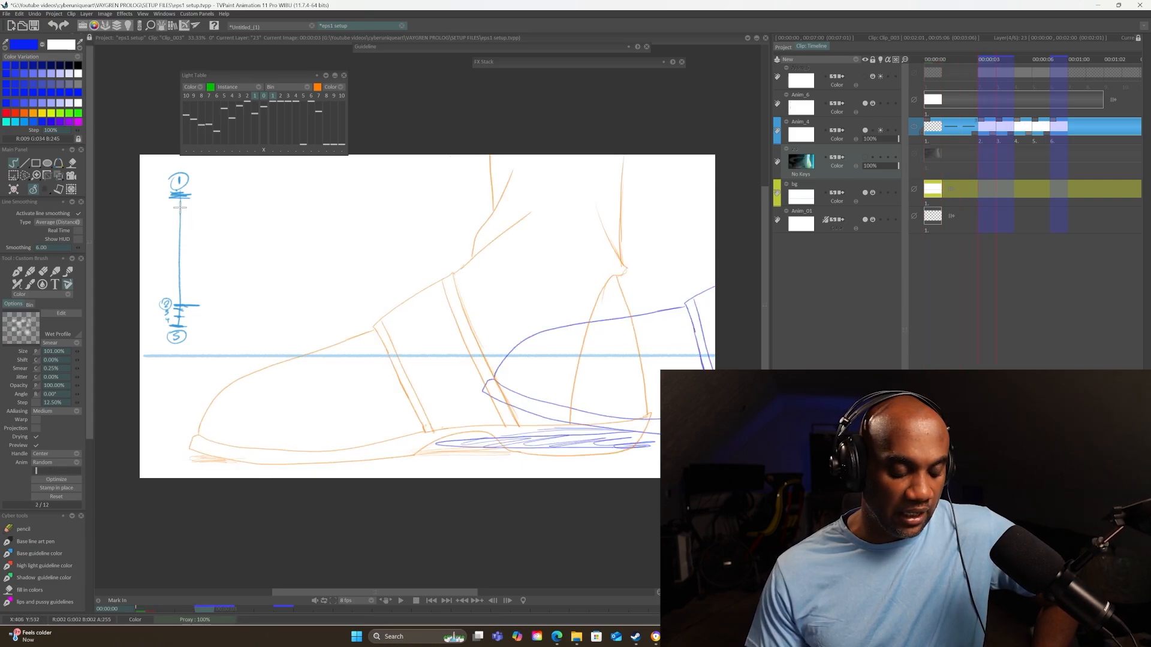
click(1000, 58)
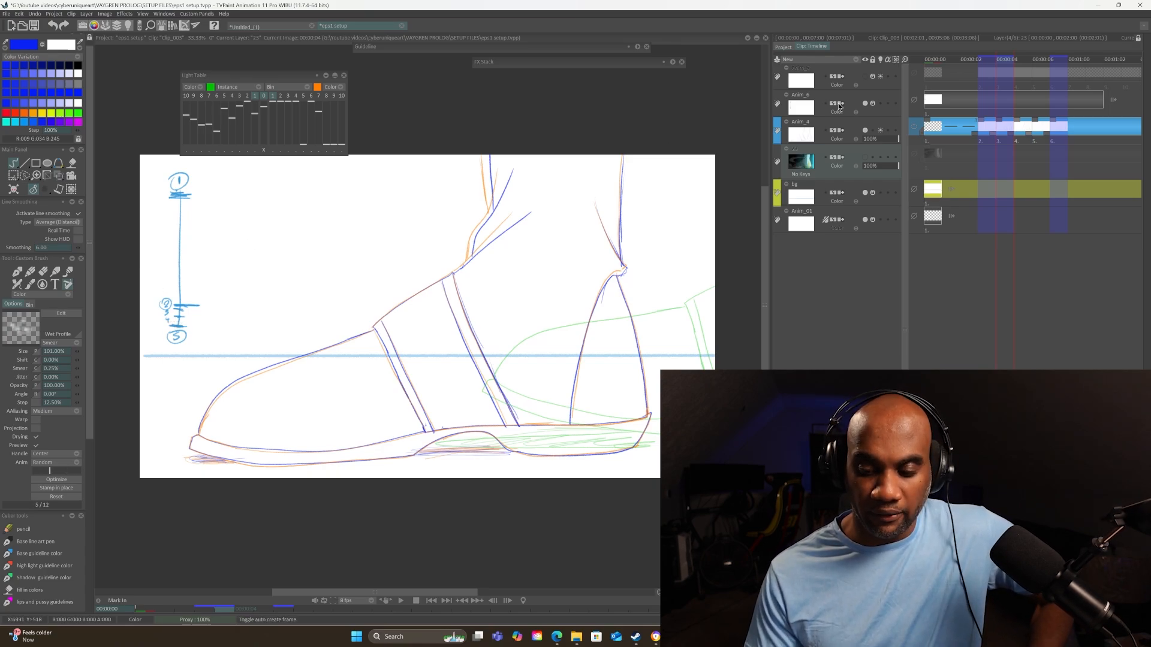
mouse_move(1005, 60)
mouse_down()
mouse_move(1042, 60)
mouse_move(968, 59)
mouse_move(1075, 58)
mouse_move(992, 58)
mouse_move(1030, 54)
mouse_up()
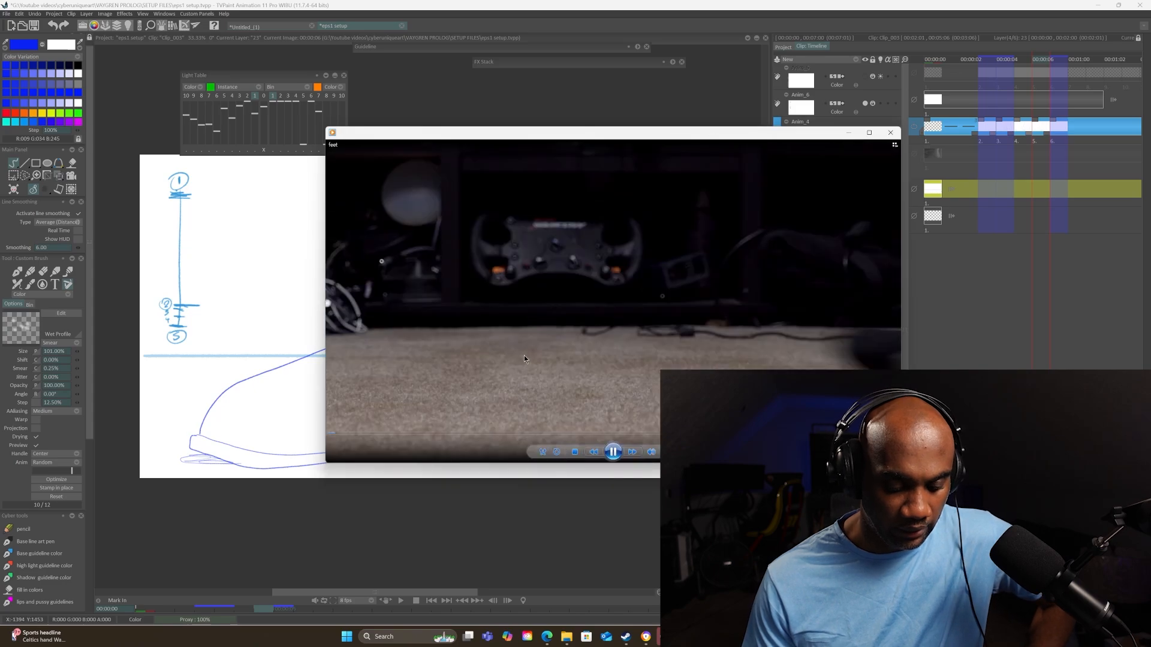
Replay the foot reference video from near its beginning, pause it and minimize the player window.
drag(577, 144, 453, 122)
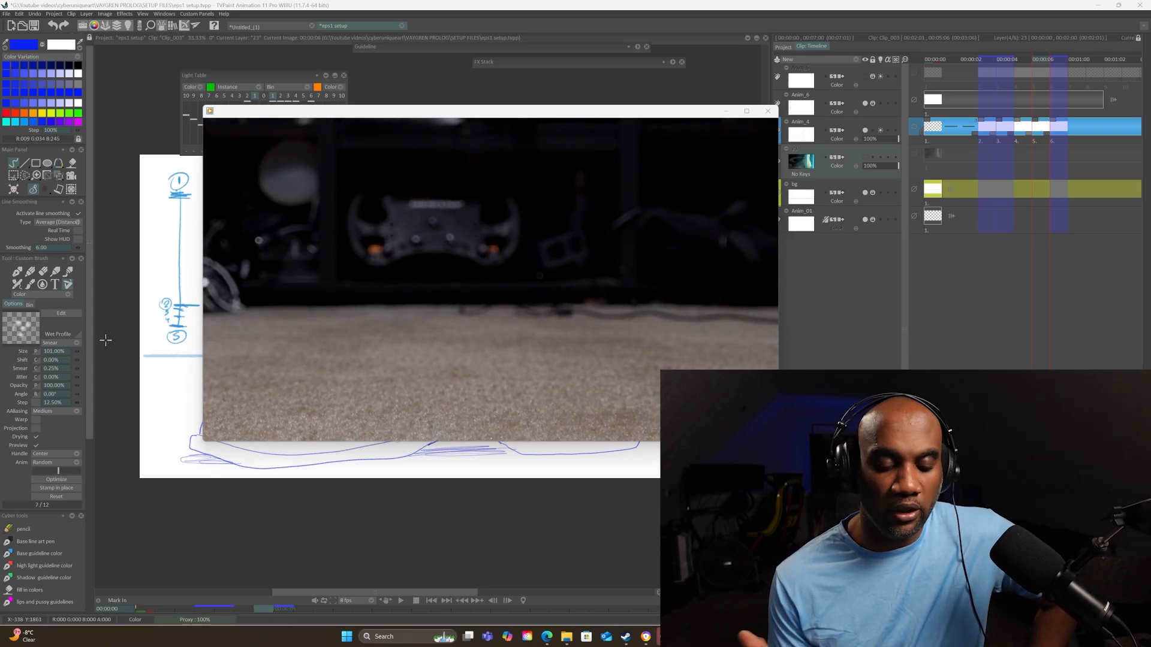
mouse_move(457, 235)
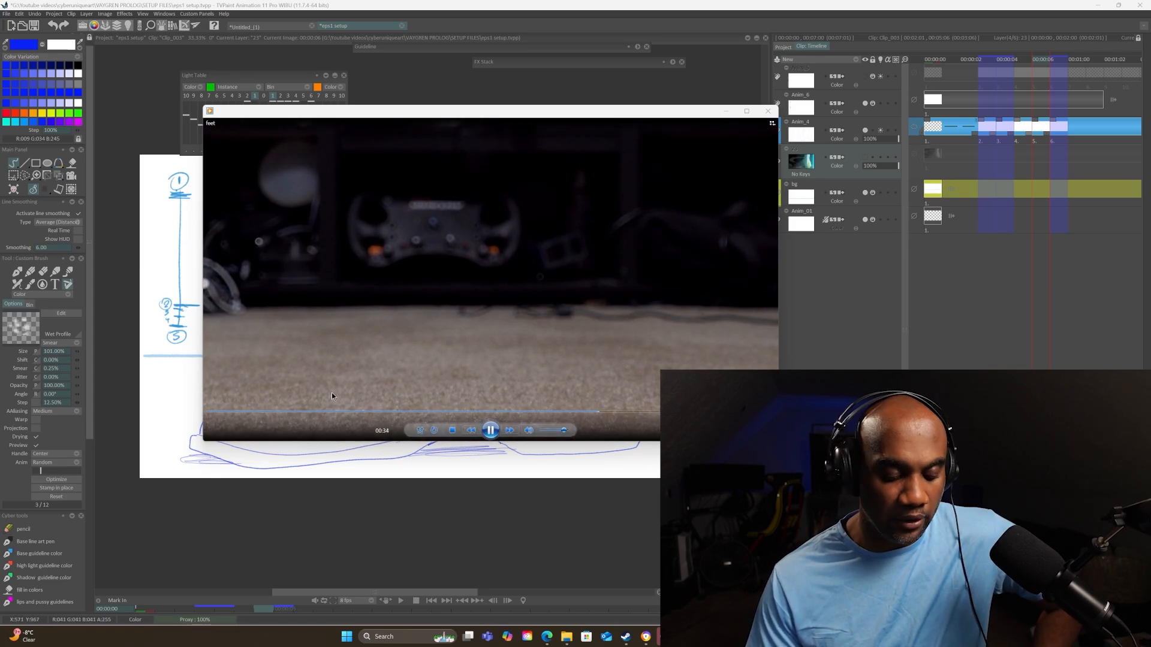
drag(264, 414, 213, 414)
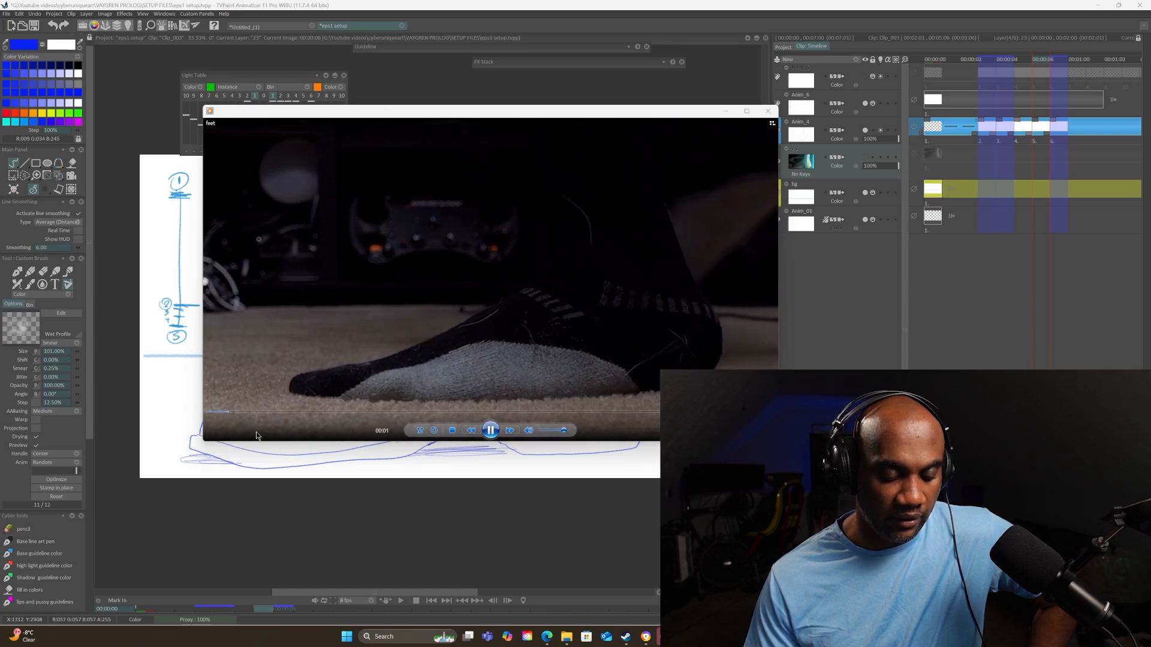
click(491, 430)
drag(729, 109, 582, 205)
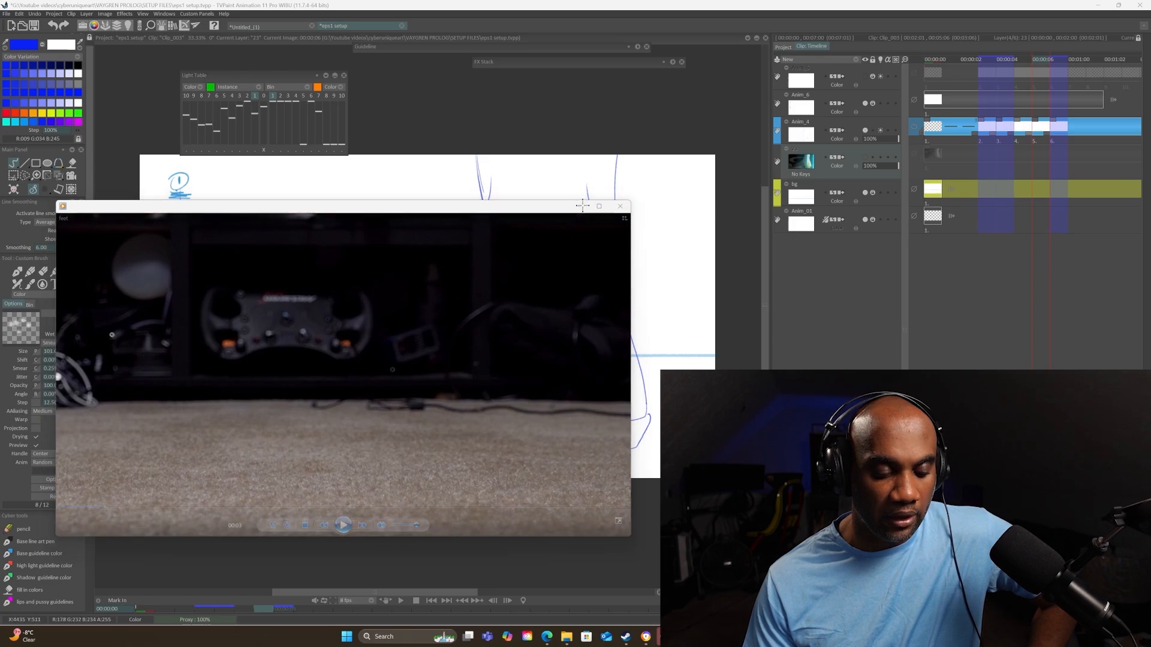
click(579, 205)
Open Clip_004 and Clip_005 from the project's clip overview to view their artwork.
click(784, 47)
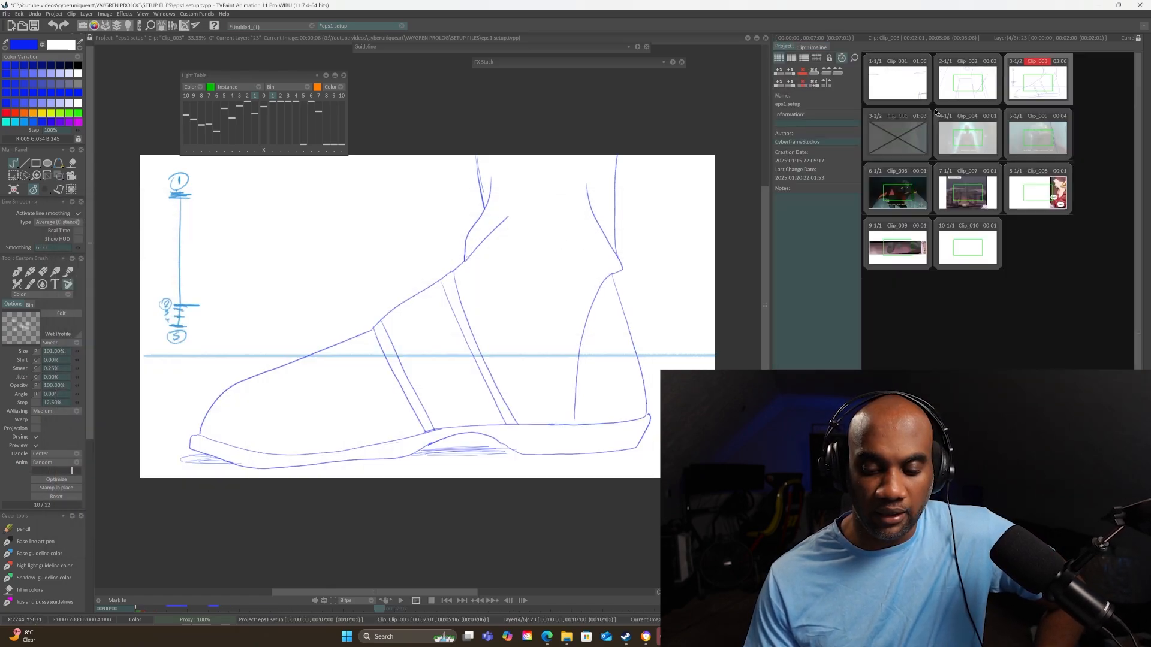
click(956, 132)
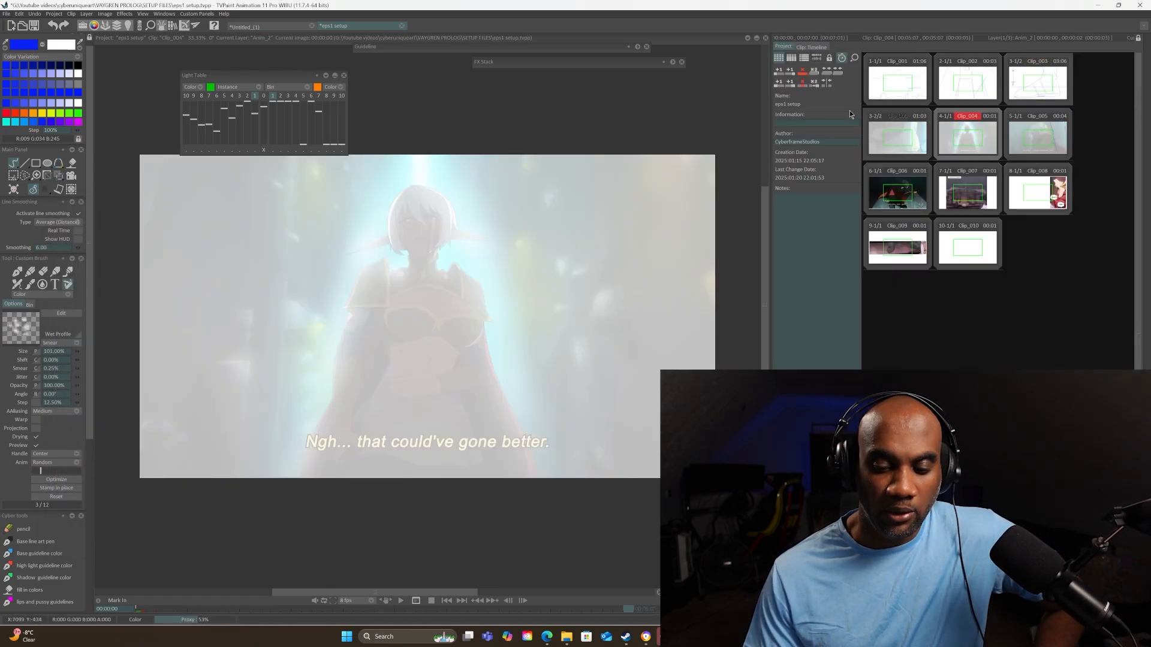
click(817, 48)
click(780, 47)
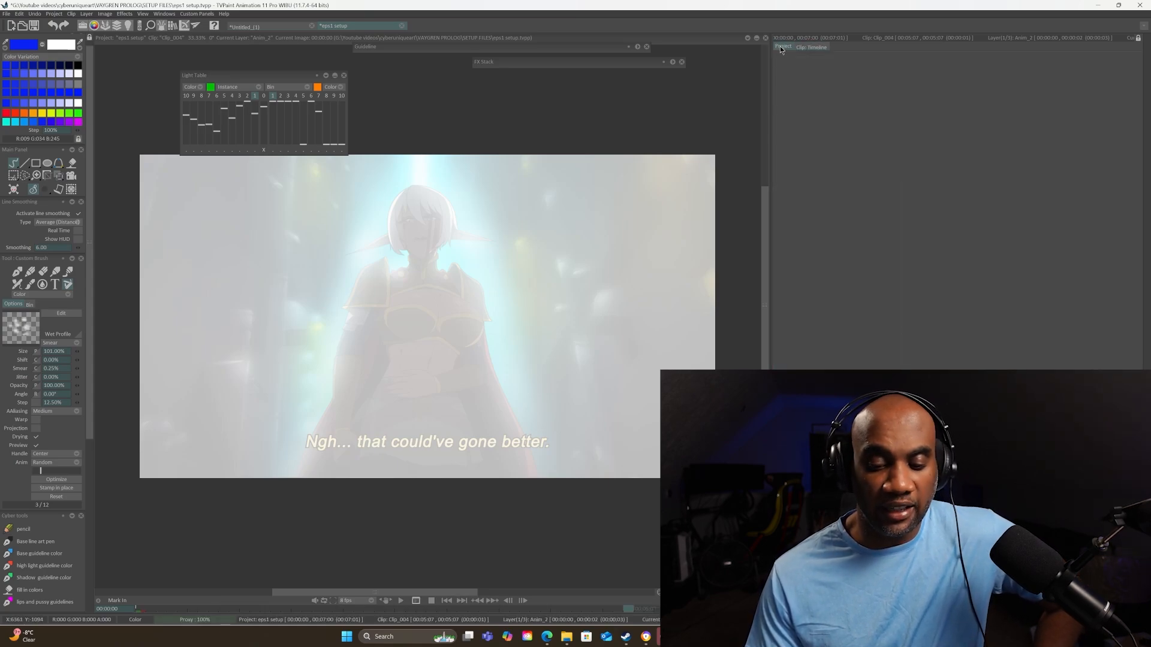
click(1017, 123)
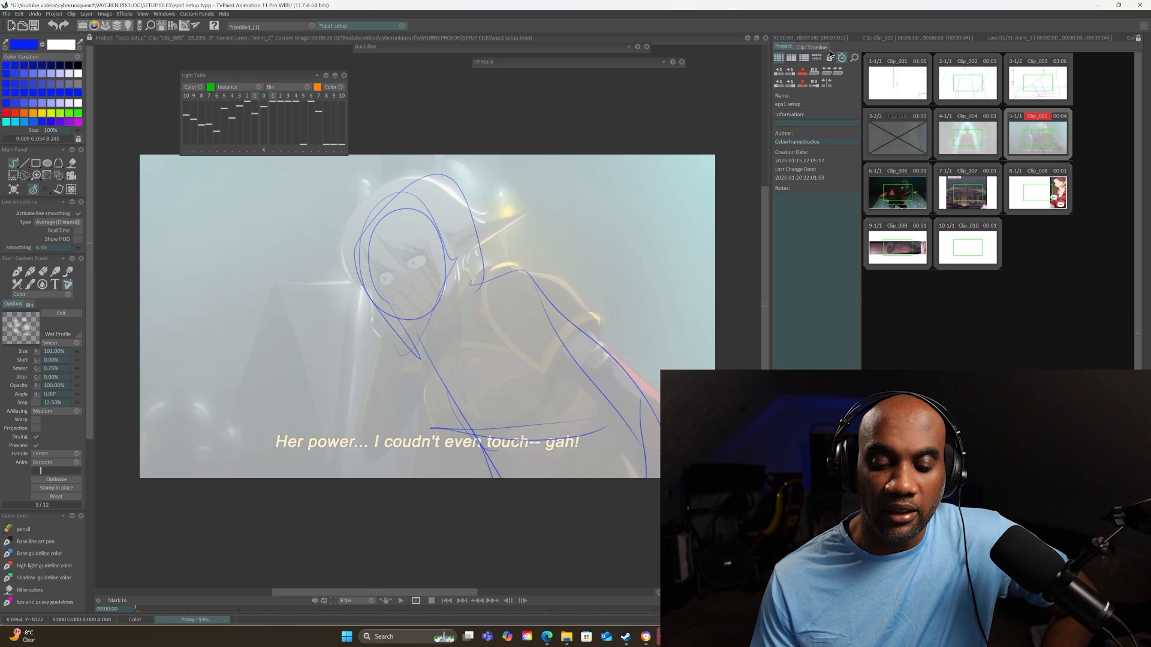
Reopen Clip_003 on its timeline and play back the foot animation.
click(1019, 95)
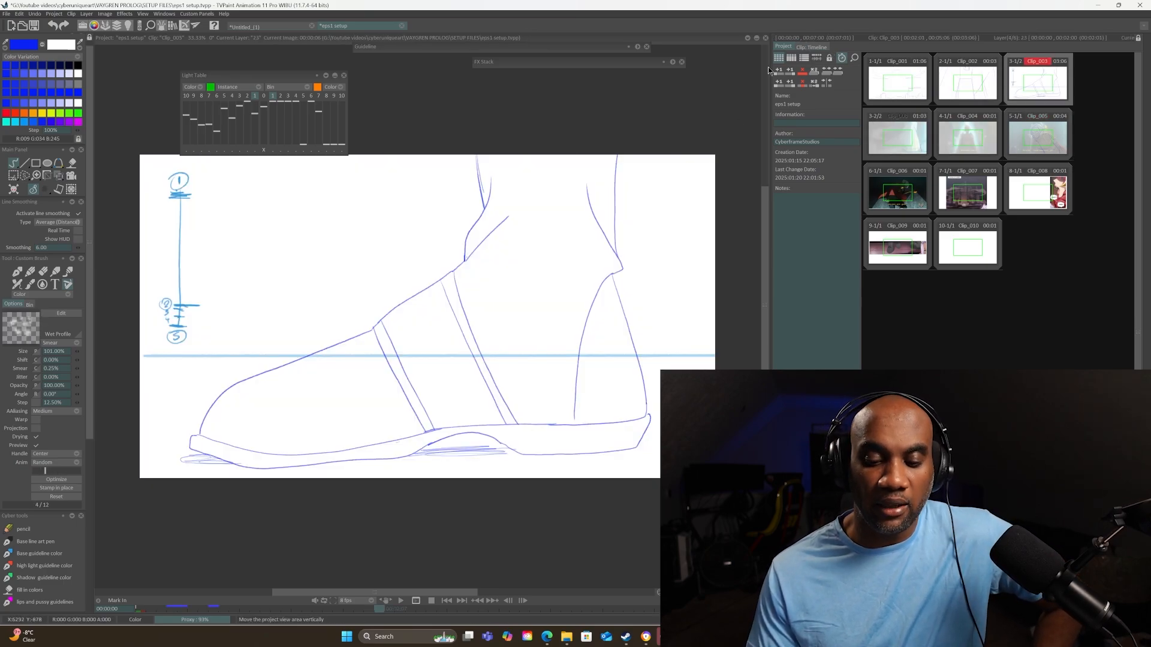
click(818, 47)
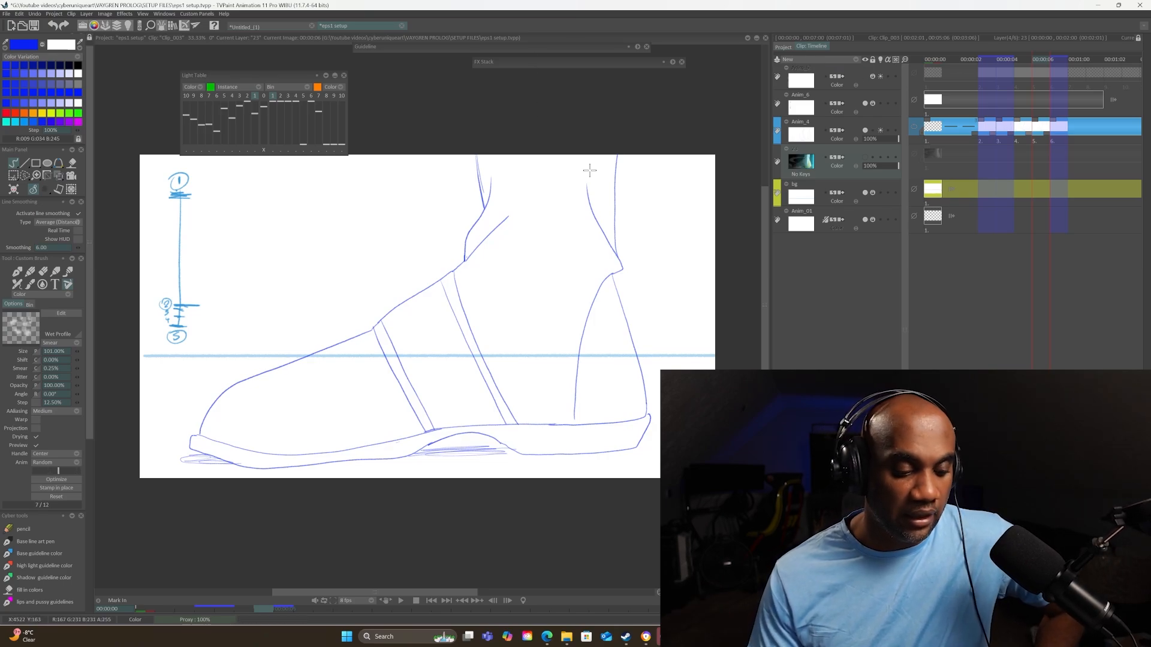
click(400, 600)
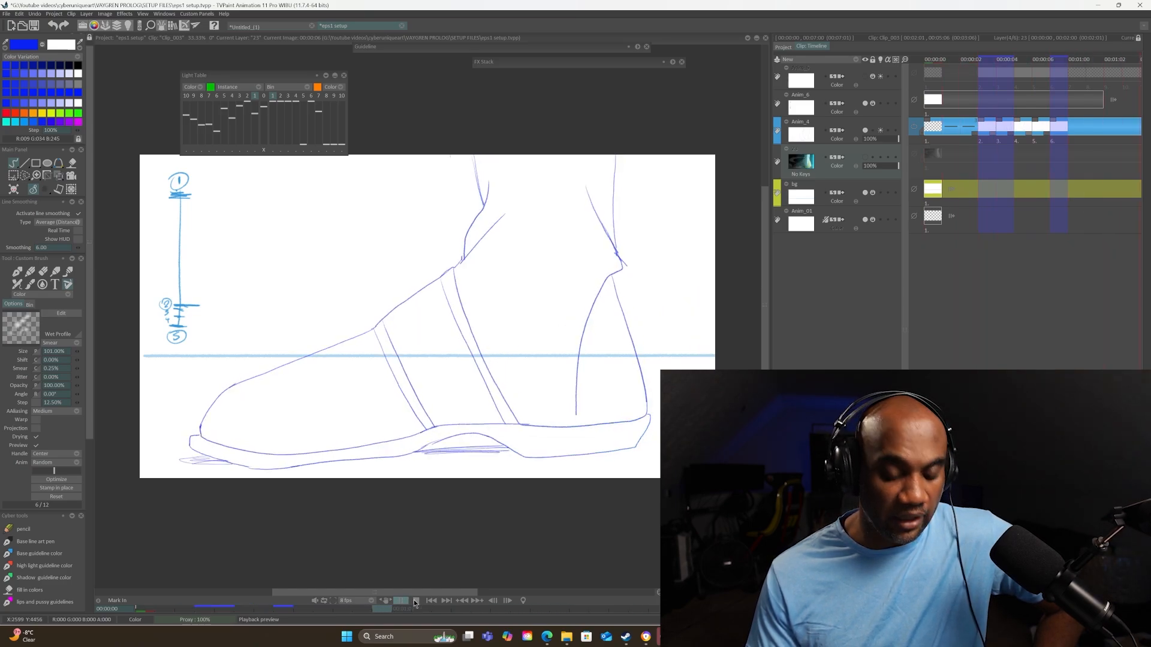
click(401, 601)
Open Clip_004, inspect its layers on the timeline and return to the project's clip overview.
click(784, 46)
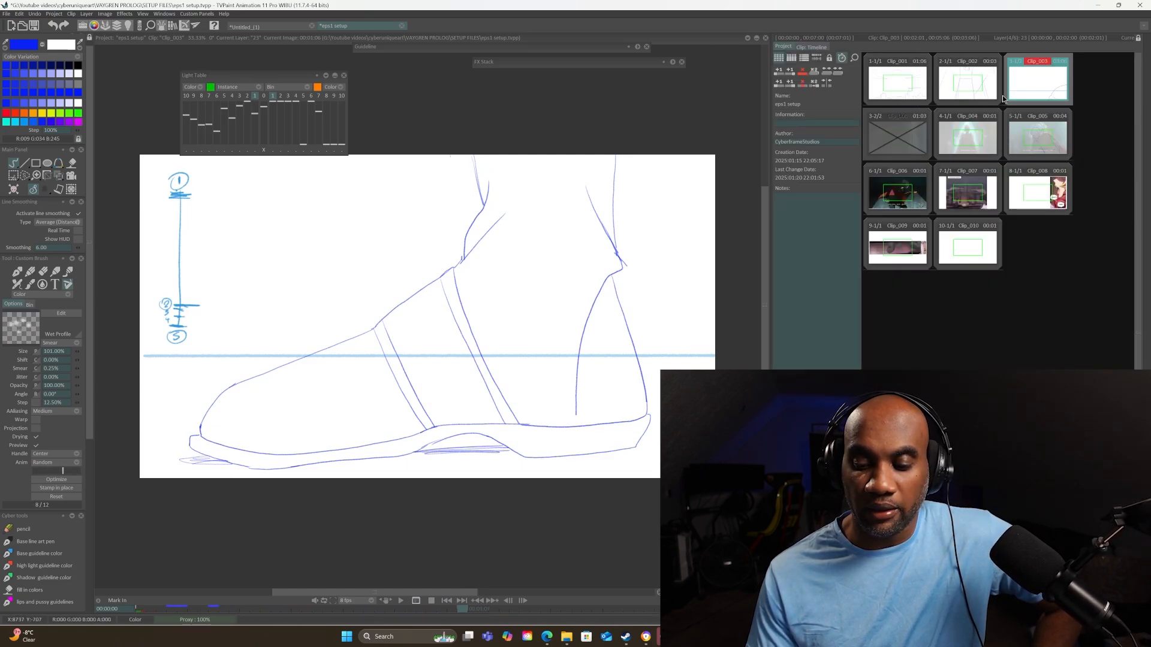
click(970, 141)
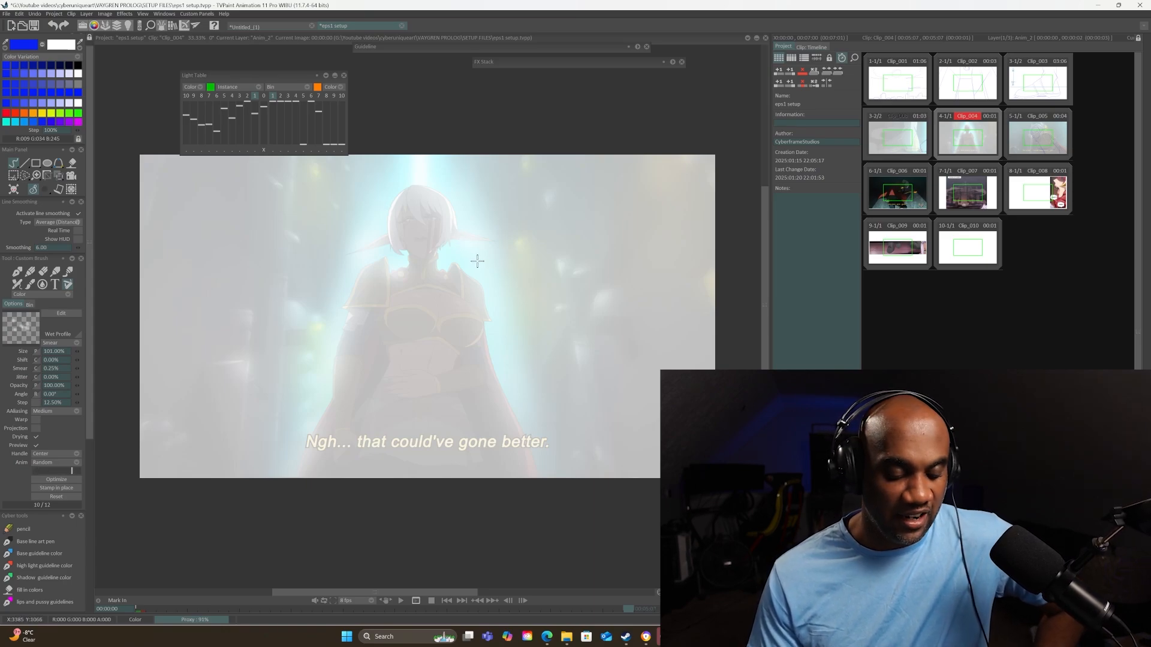
click(810, 46)
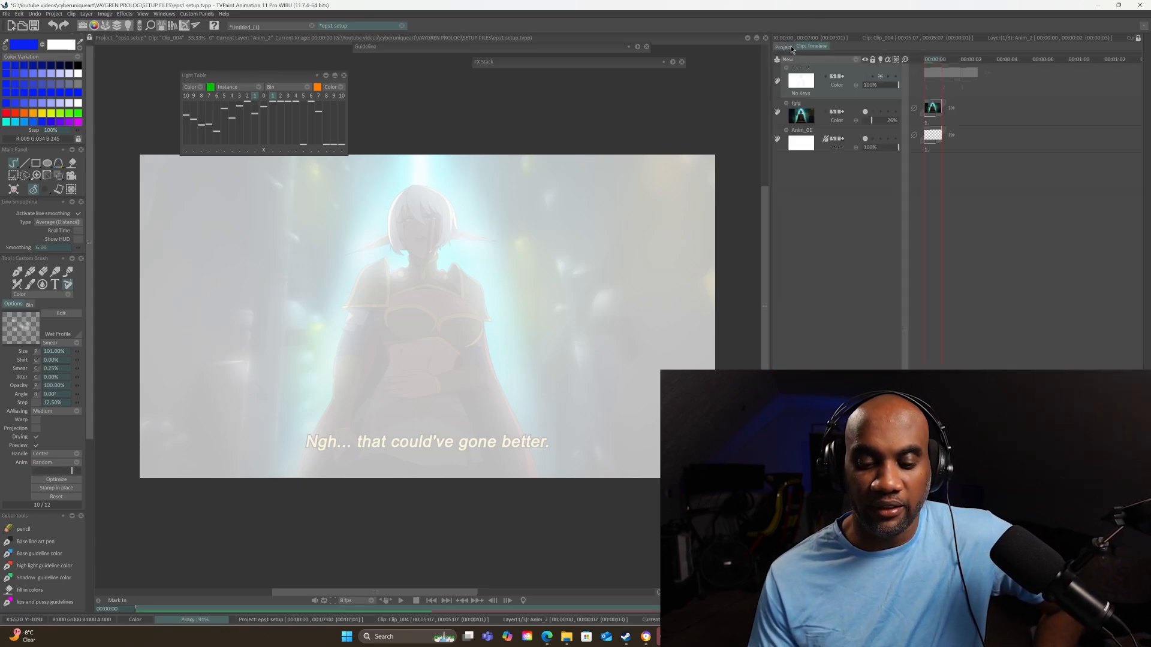
click(784, 46)
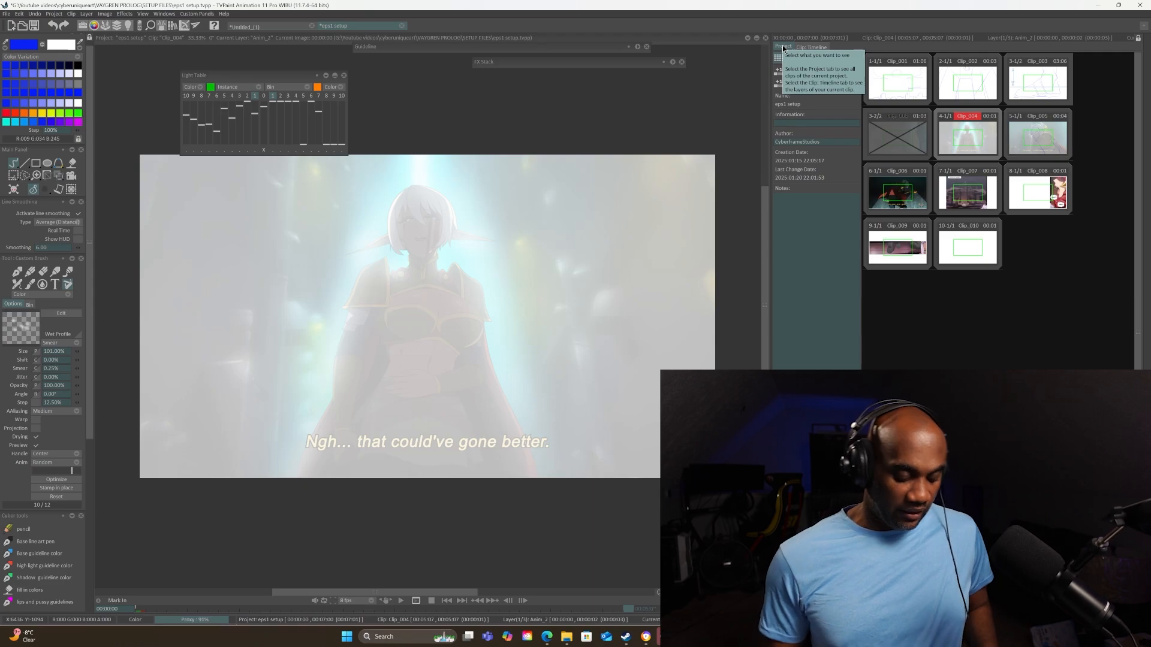